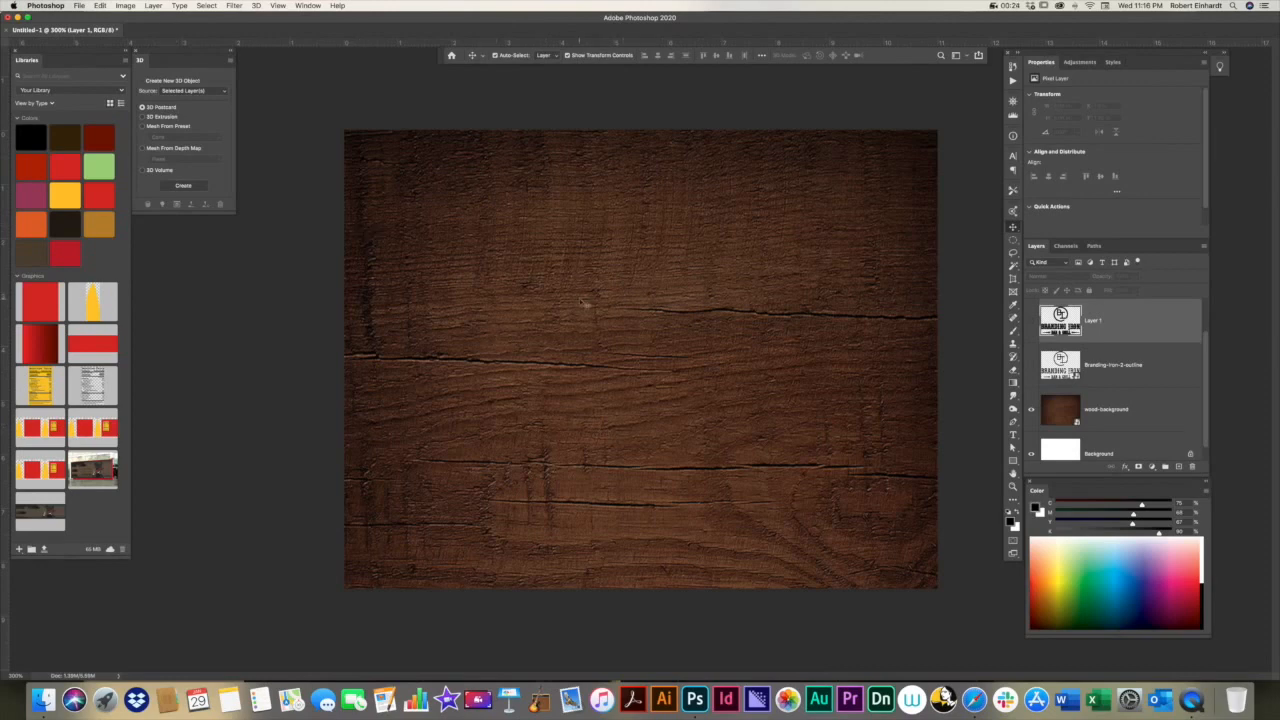
# Step: Delete Layer 1 and the Branding-Iron-2-outline layer, keeping only the wood-background and Background layers
pyautogui.press('Delete')
pyautogui.click(1117, 310)
pyautogui.press('Delete')
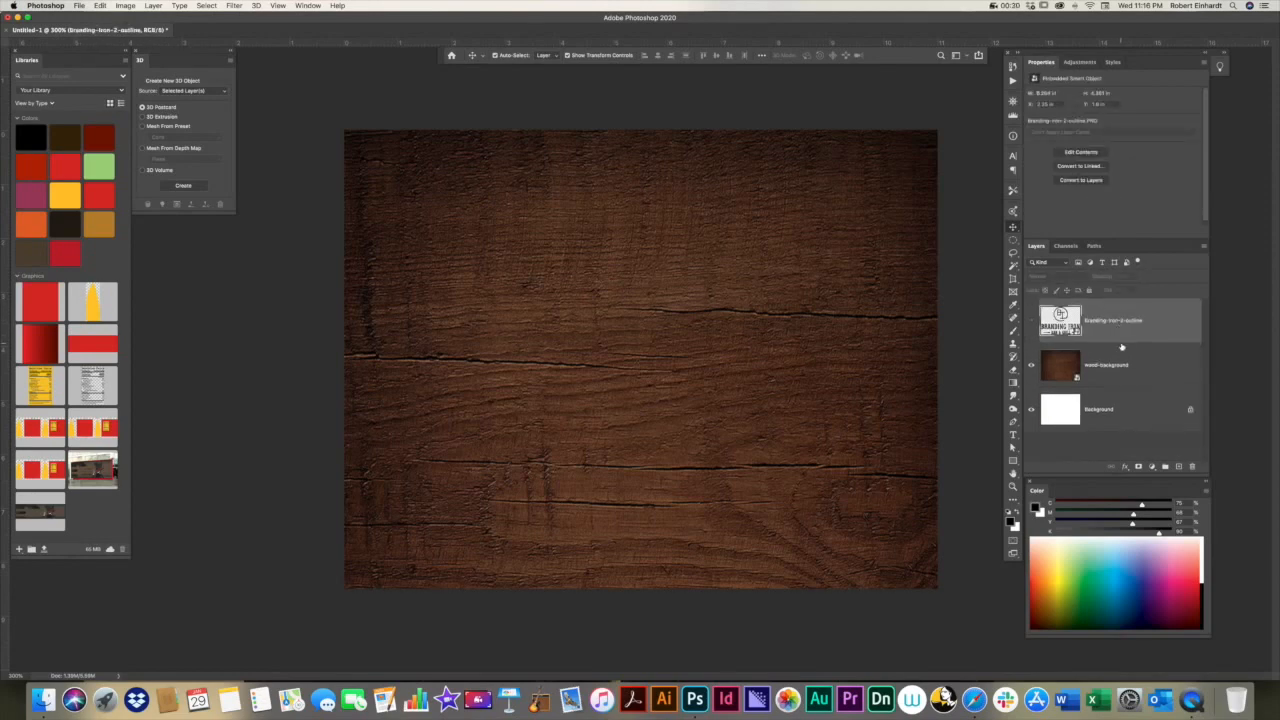
pyautogui.press('Delete')
pyautogui.click(240, 338)
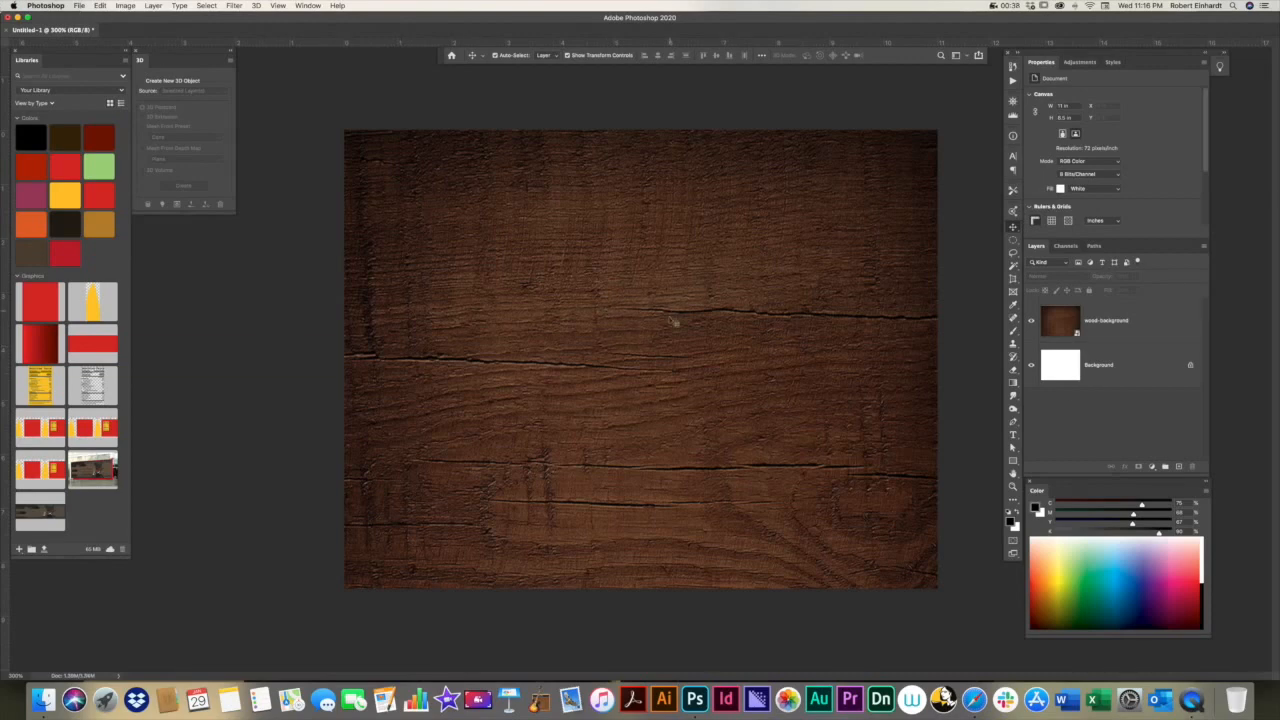
# Step: Place Branding-Iron-2-outline.PNG from Downloads as an embedded object at its default size over the wood background
pyautogui.click(79, 6)
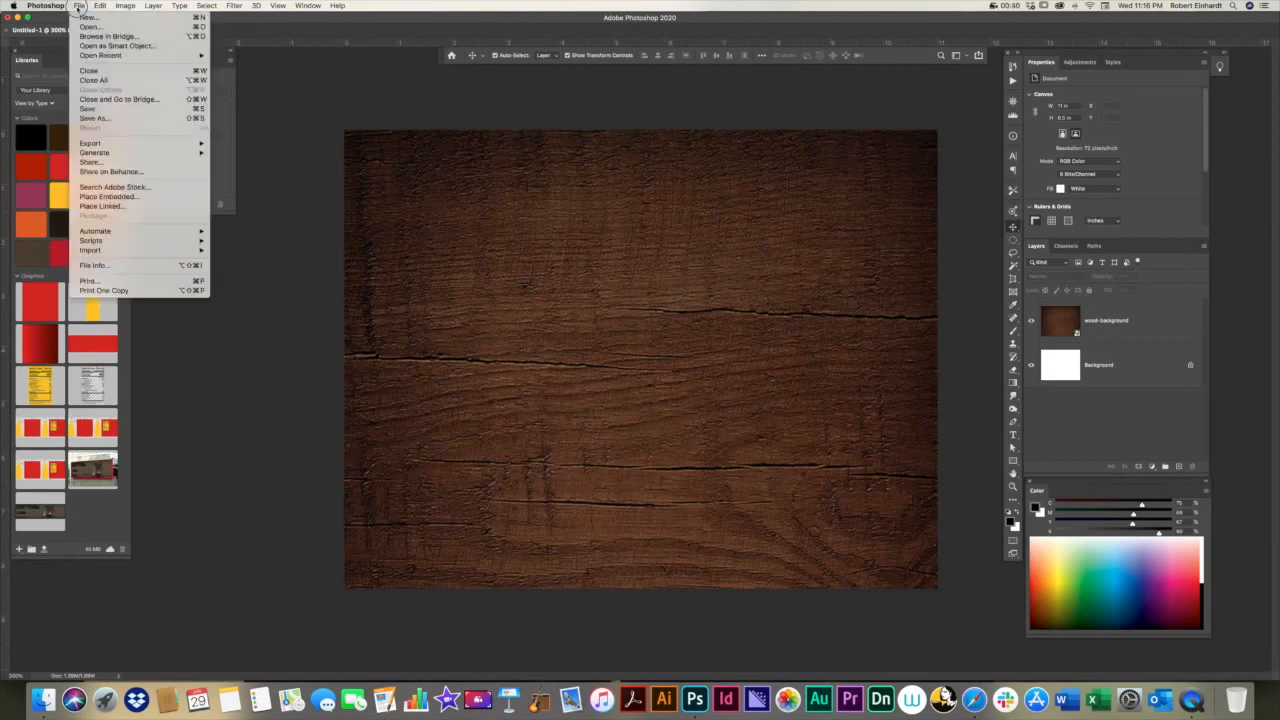
pyautogui.click(135, 197)
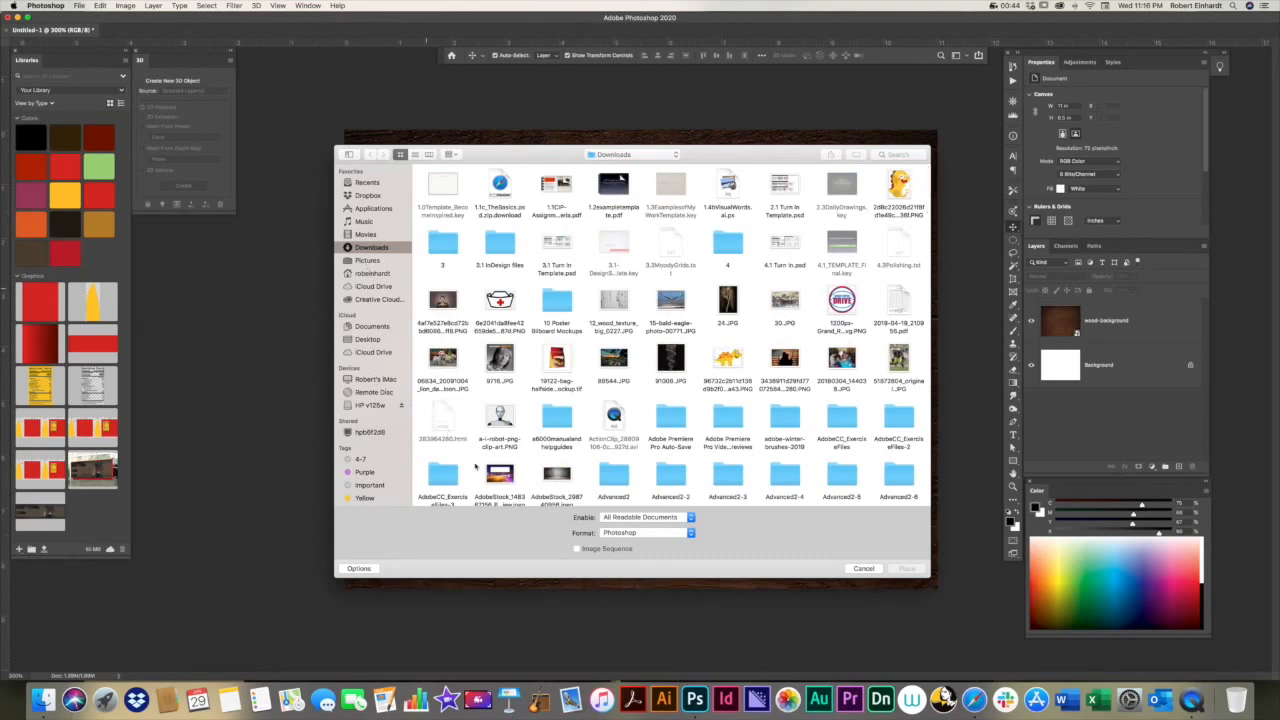
pyautogui.scroll(-5, 446, 416)
pyautogui.click(446, 416)
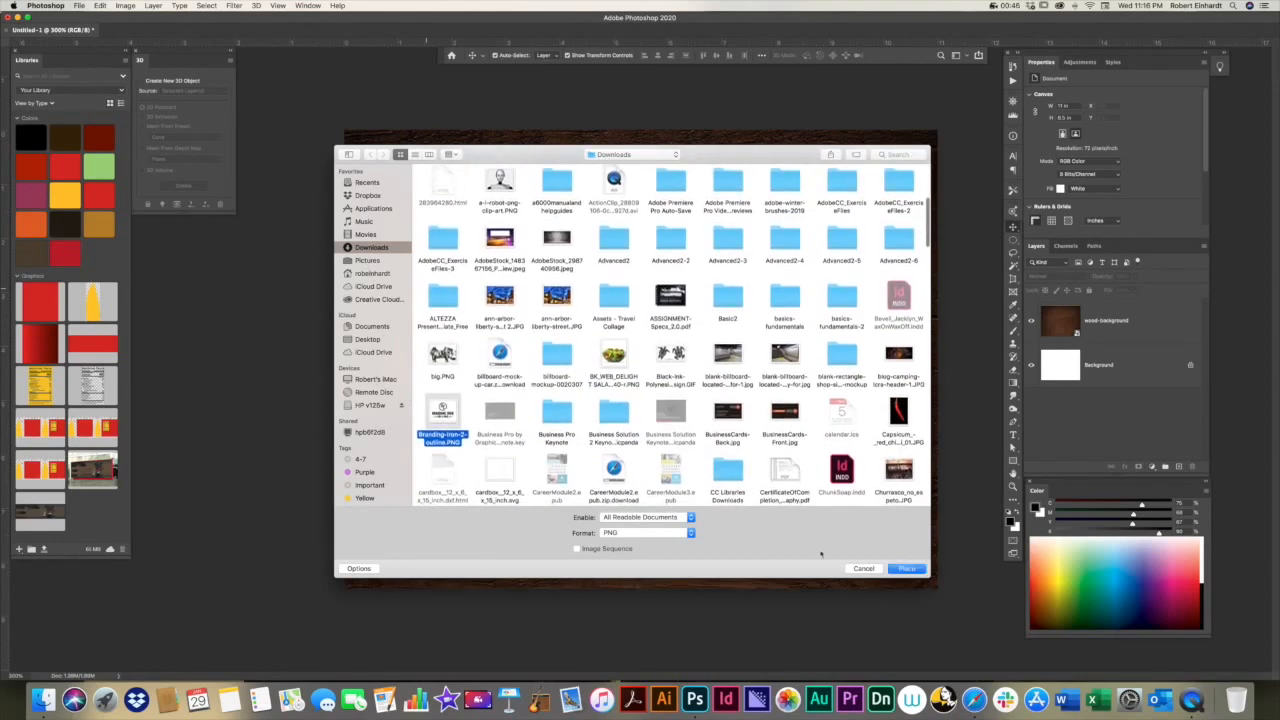
pyautogui.click(906, 568)
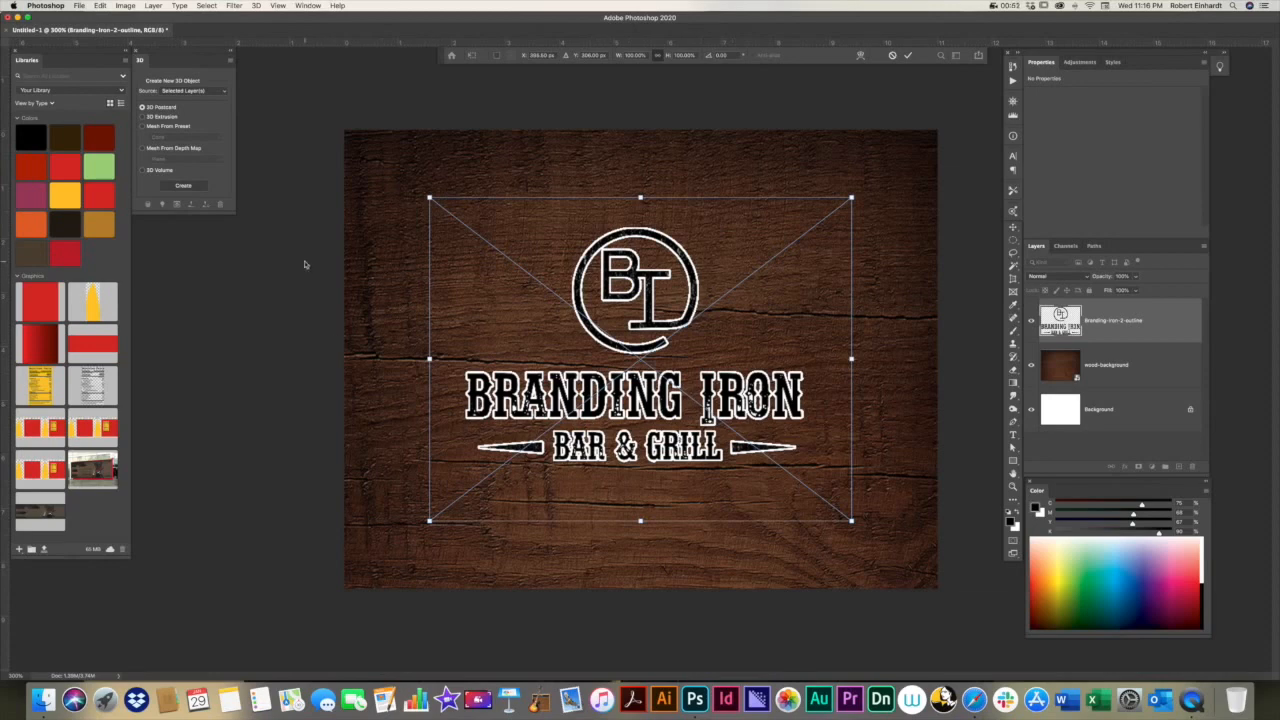
pyautogui.press('Return')
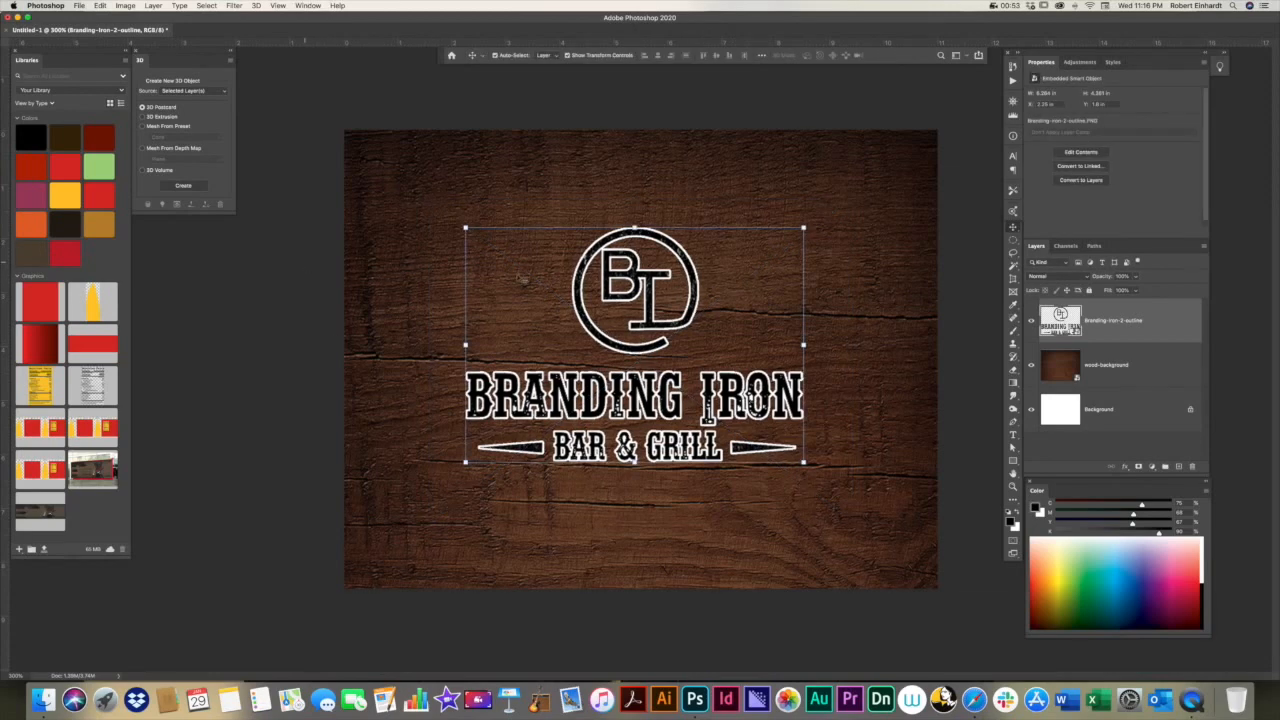
pyautogui.click(319, 210)
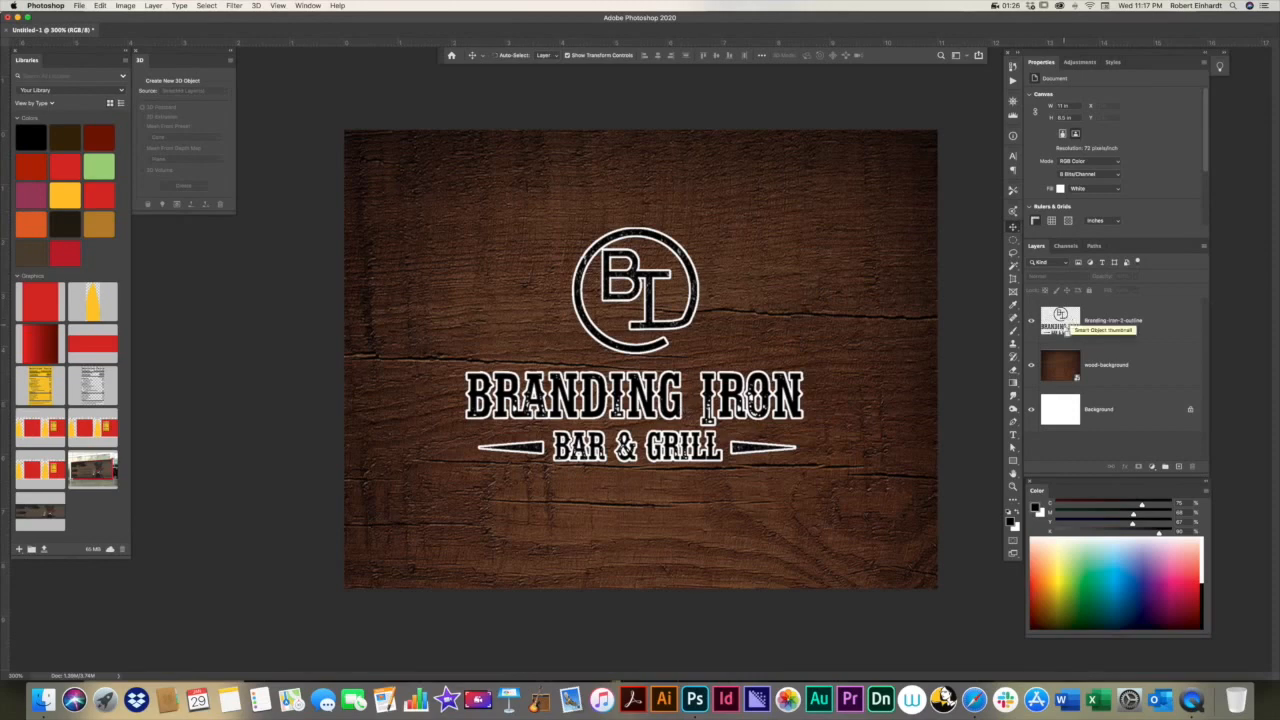
# Step: Load the logo's outline as a selection, hide the logo layer, and fill the selection with black on a new layer
pyautogui.keyDown('super'); pyautogui.click(1062, 318); pyautogui.keyUp('super')
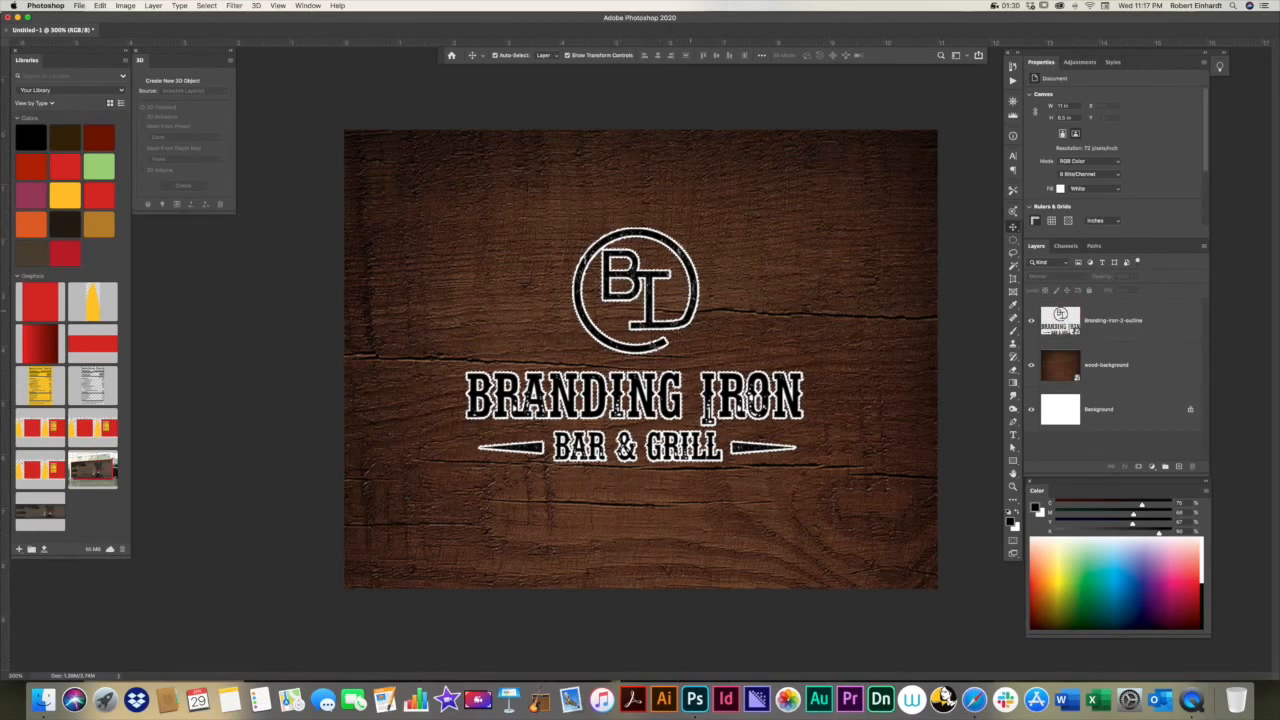
pyautogui.click(1031, 320)
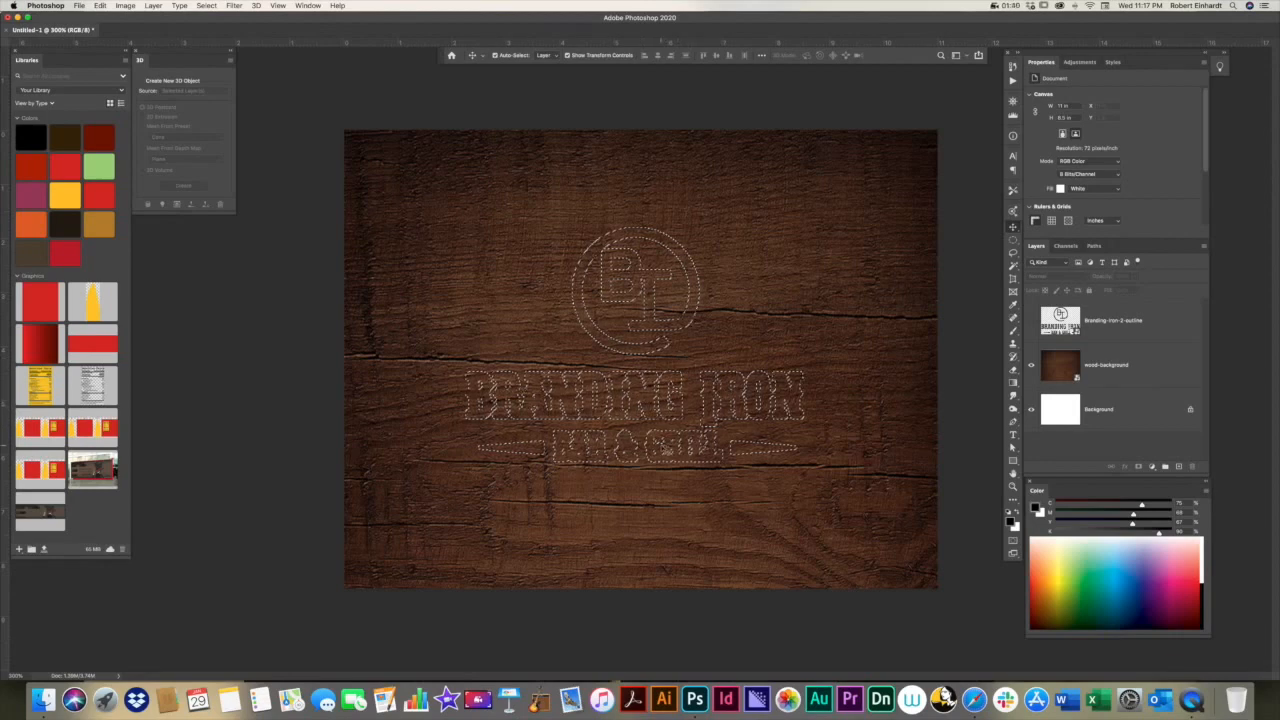
pyautogui.click(1180, 469)
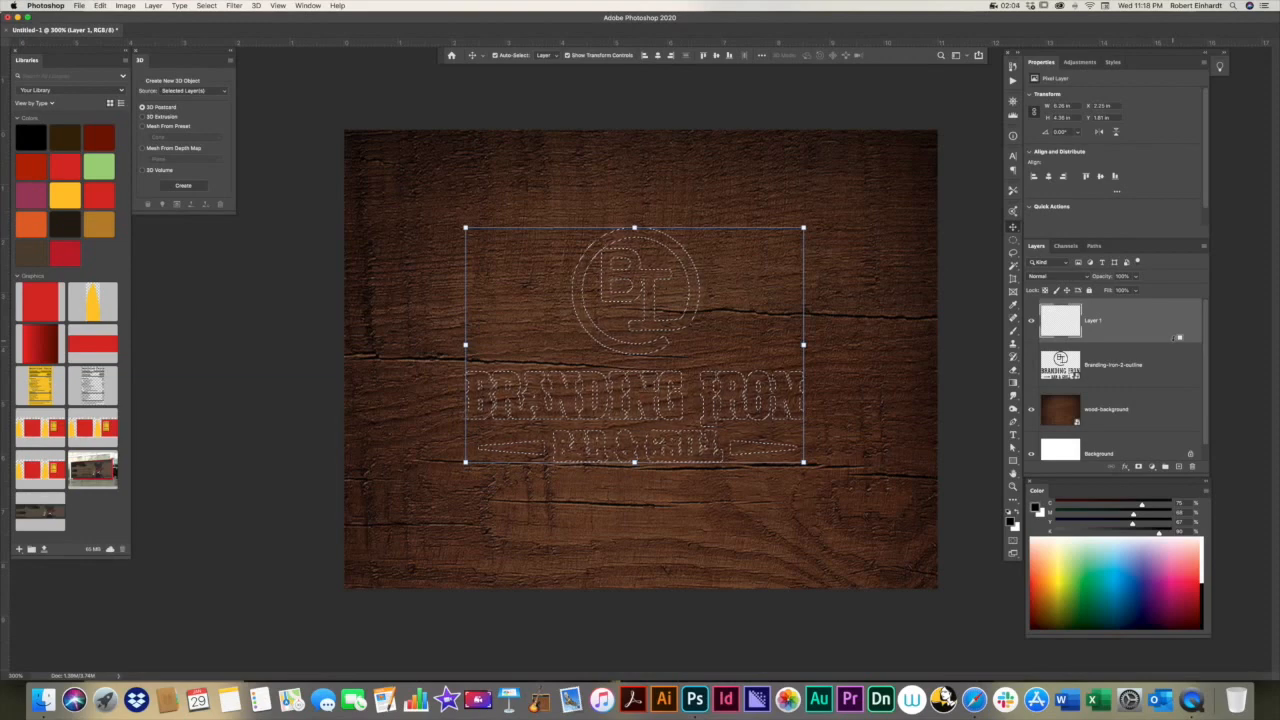
pyautogui.hotkey('alt', 'BackSpace')
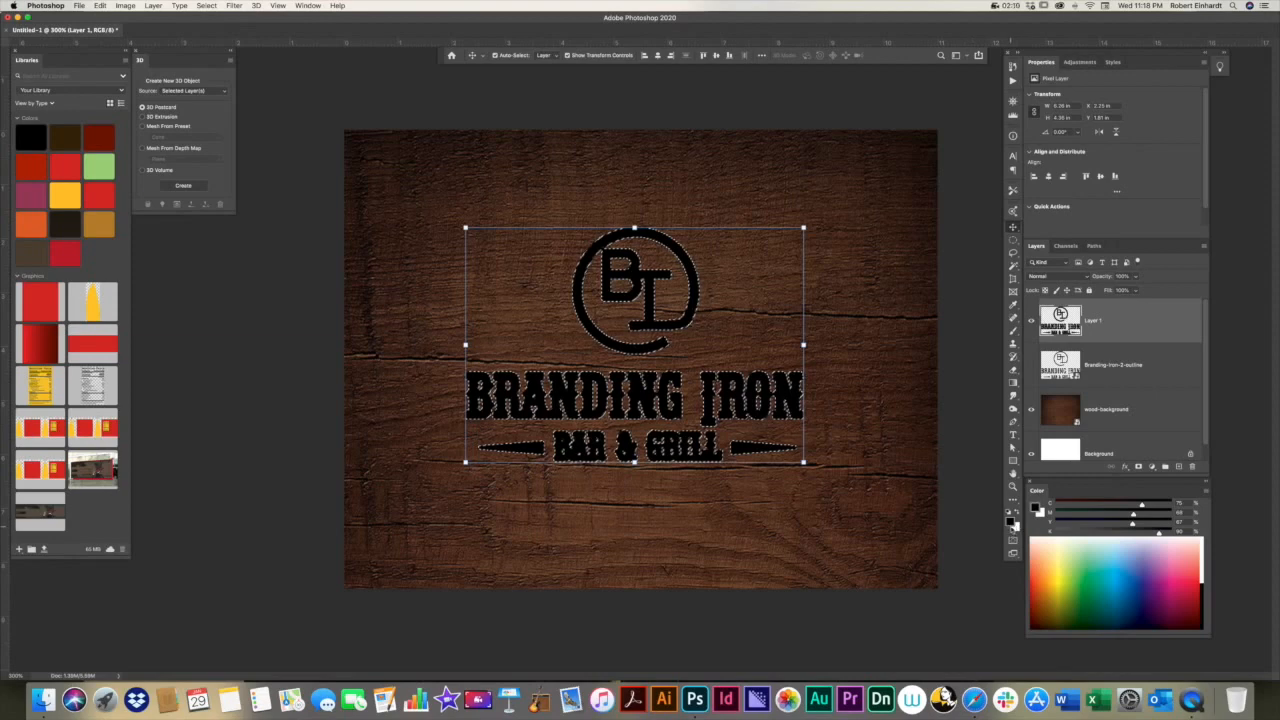
pyautogui.click(1017, 517)
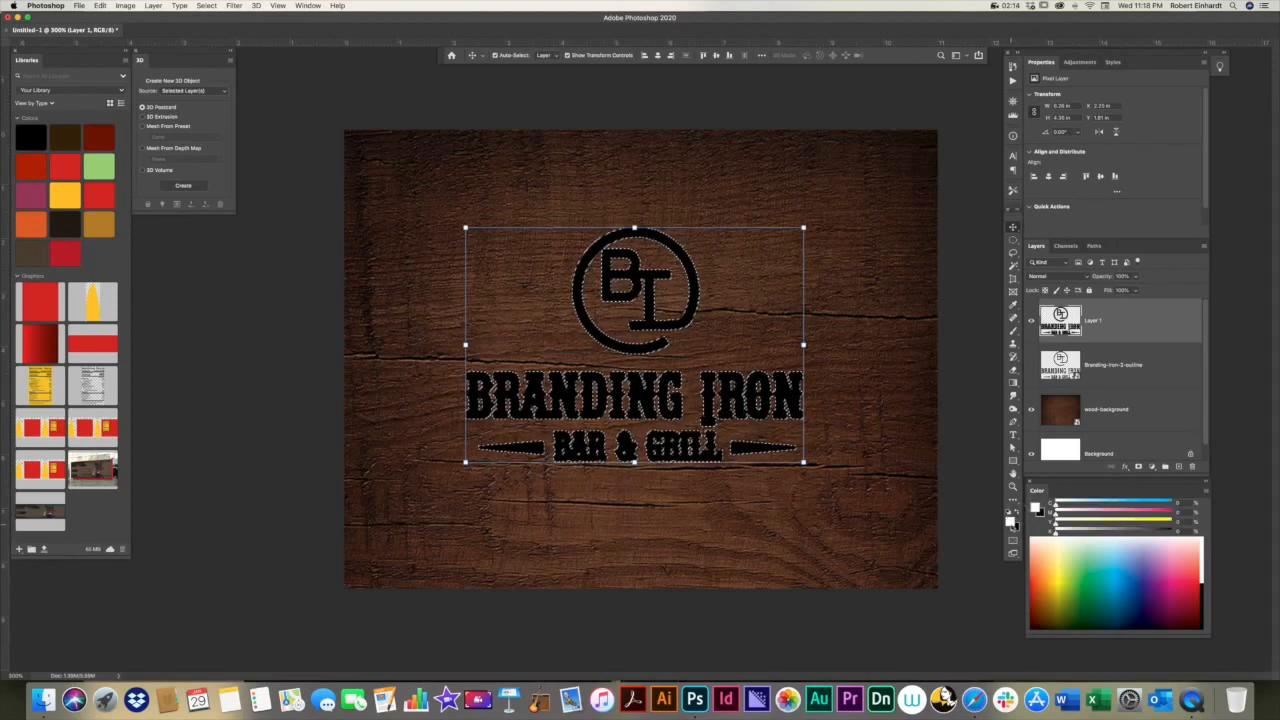
pyautogui.click(1017, 515)
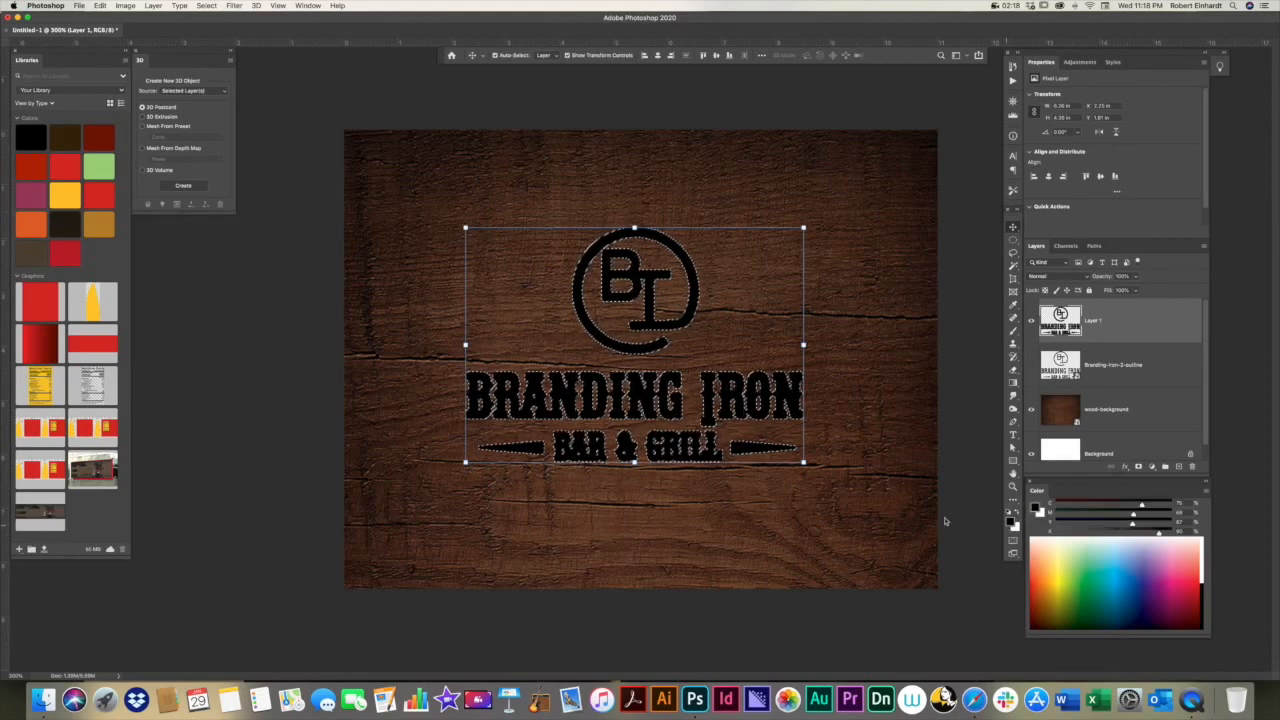
pyautogui.click(862, 401)
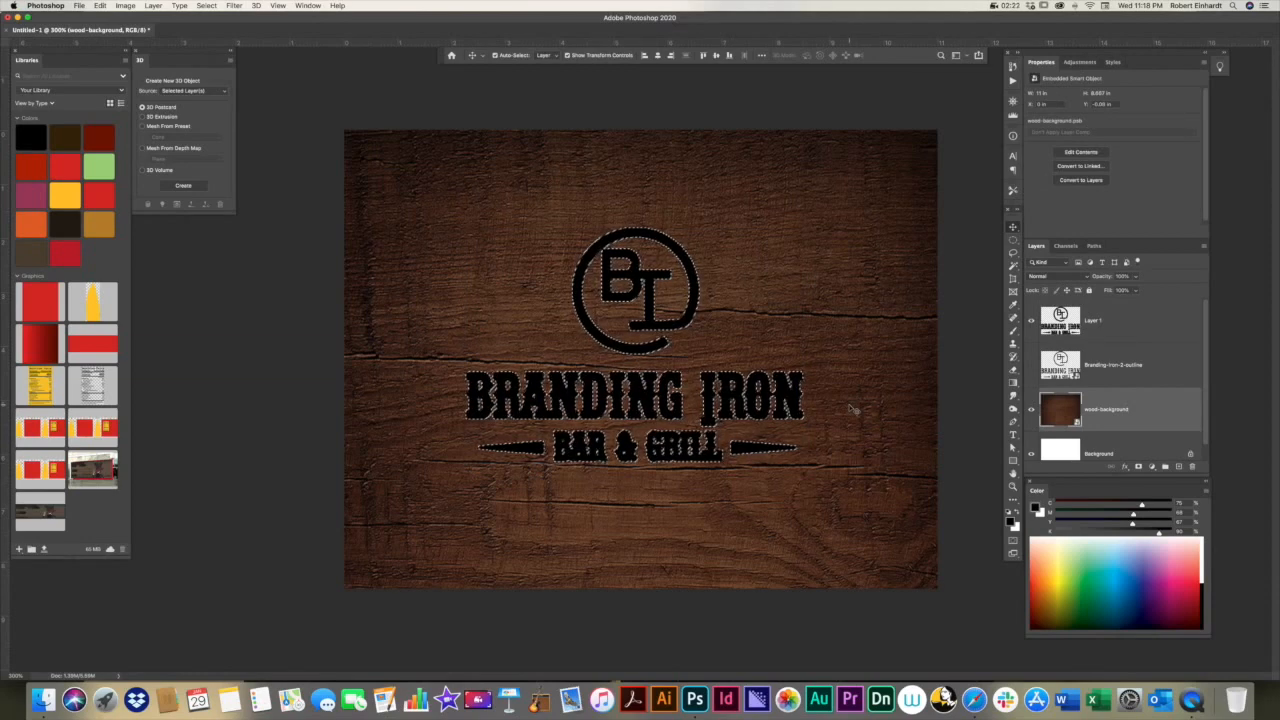
pyautogui.press('super+d')
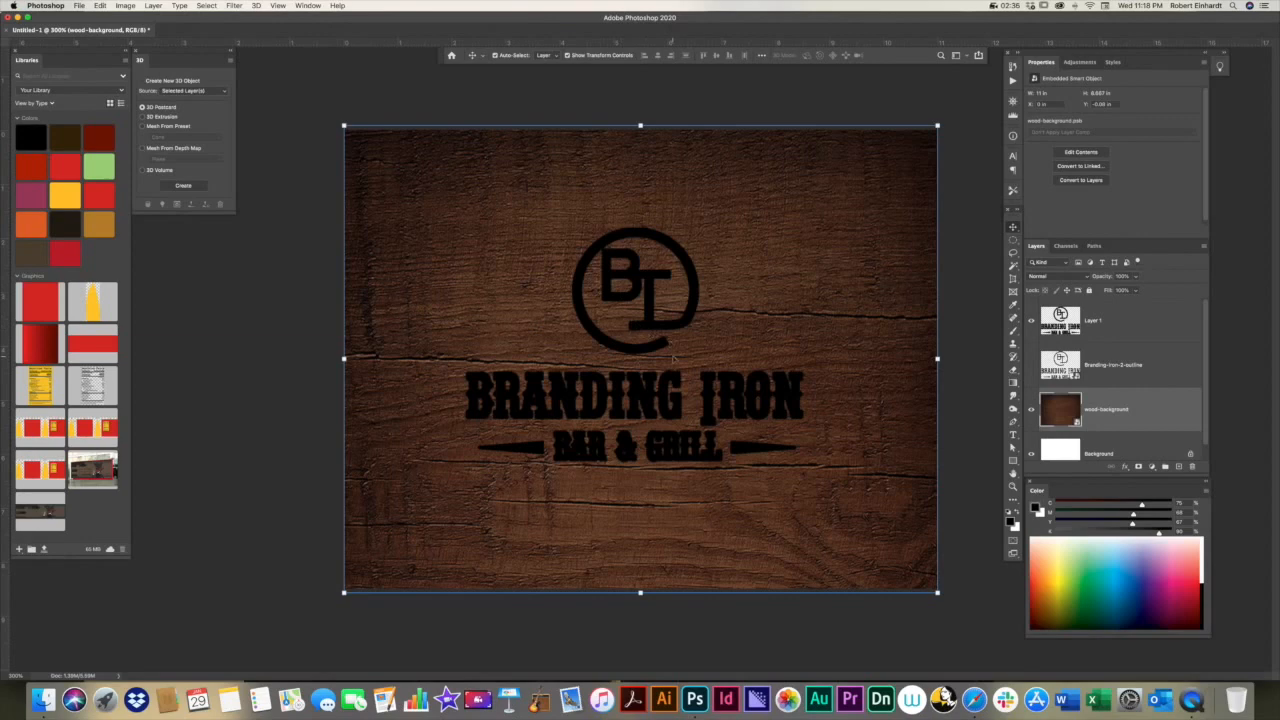
# Step: Load the outline of the black logo on Layer 1 as a selection and expand it by 16 pixels
pyautogui.click(1062, 330)
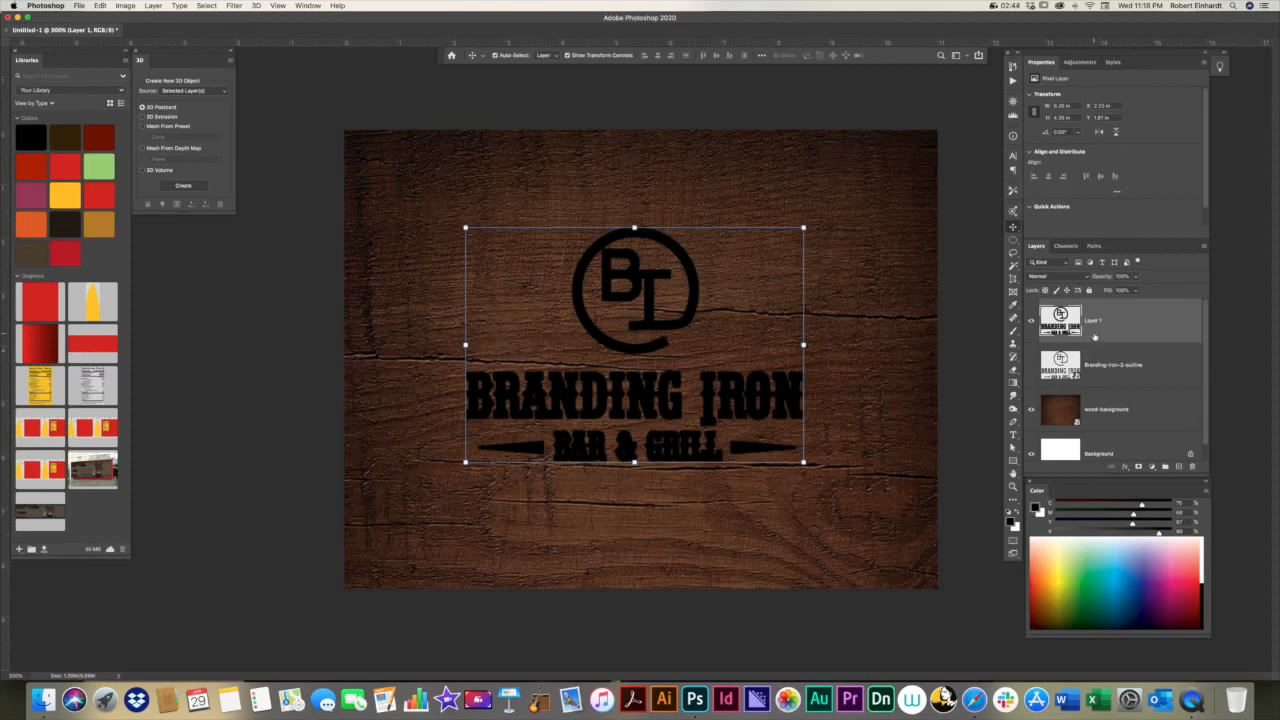
pyautogui.click(208, 6)
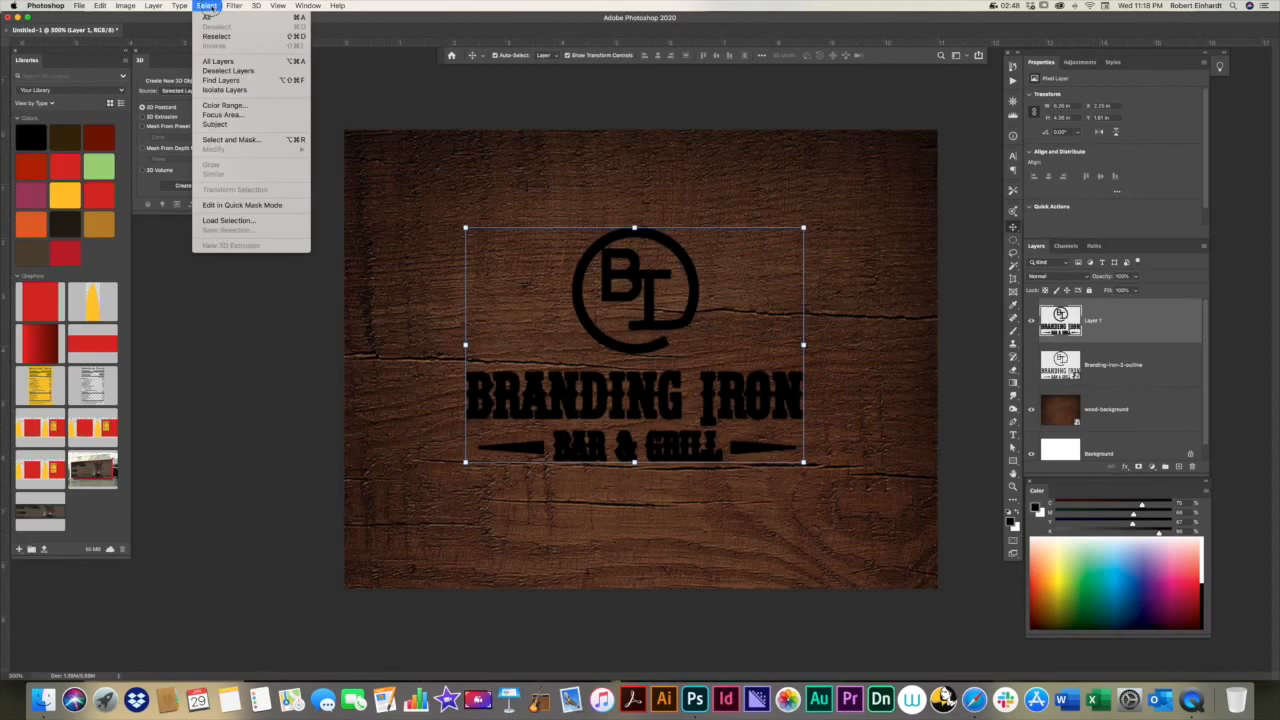
pyautogui.click(209, 6)
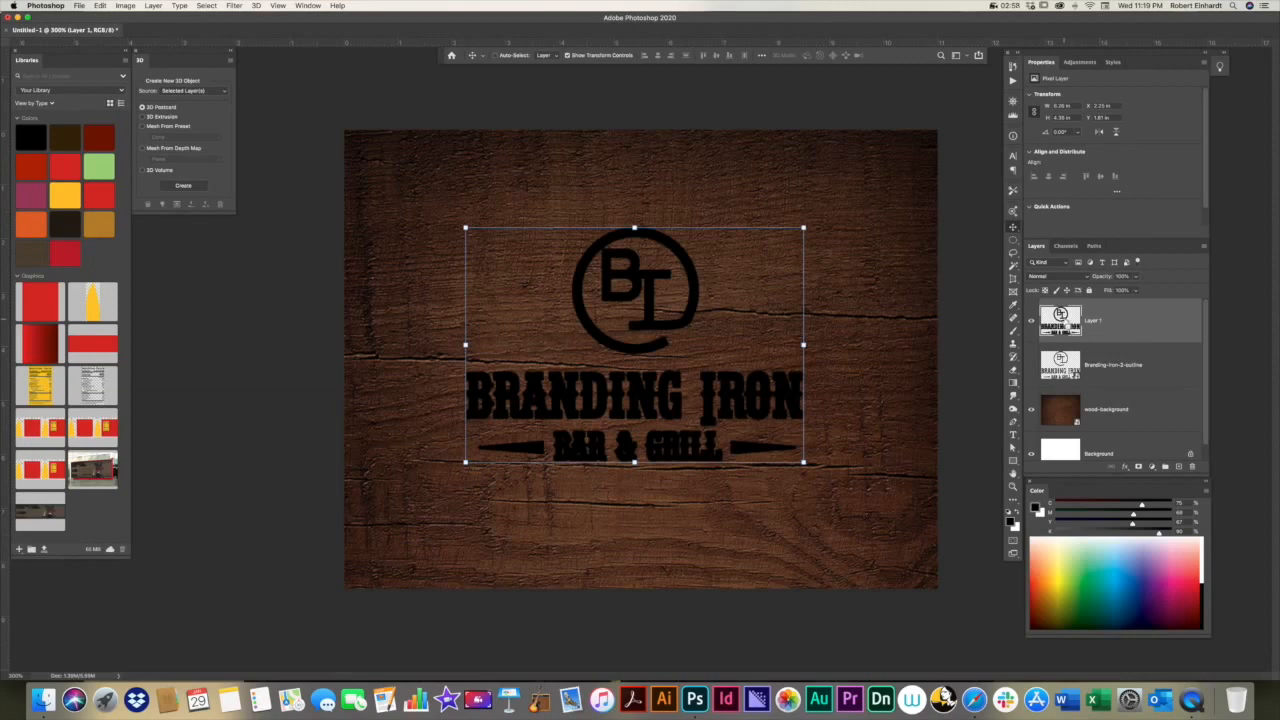
pyautogui.keyDown('super'); pyautogui.click(1066, 322); pyautogui.keyUp('super')
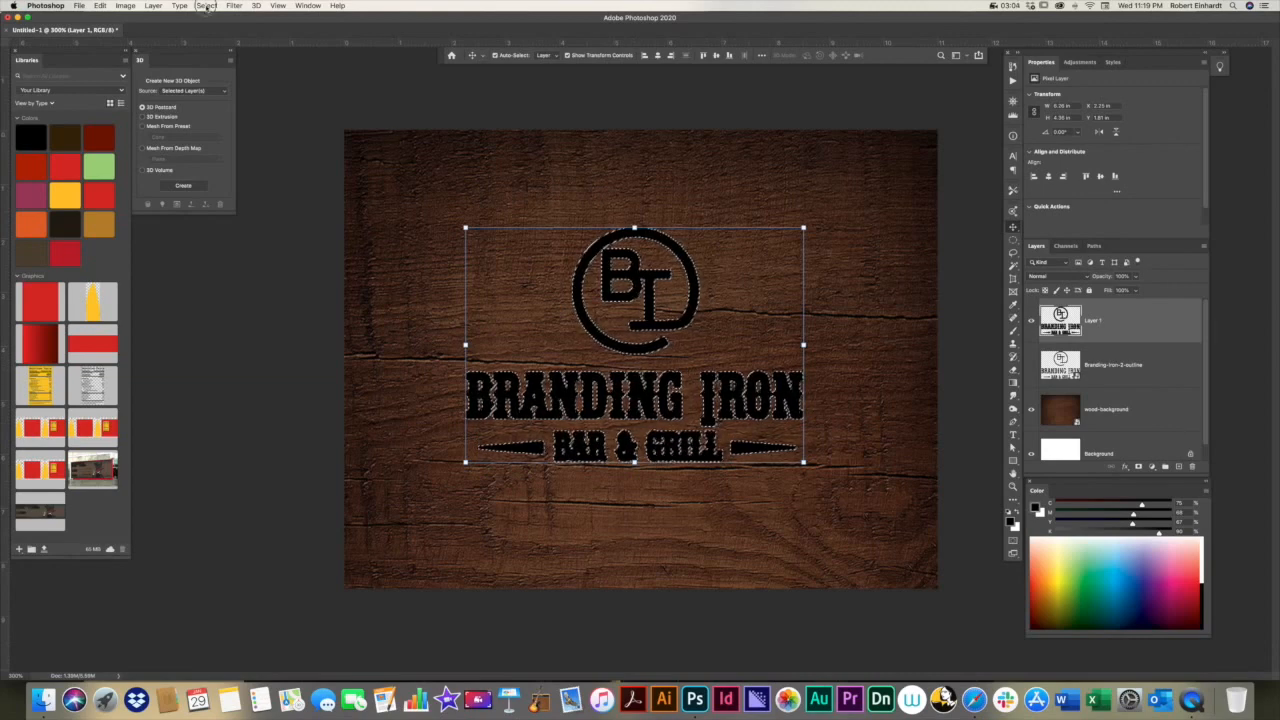
pyautogui.click(206, 6)
pyautogui.moveTo(241, 153)
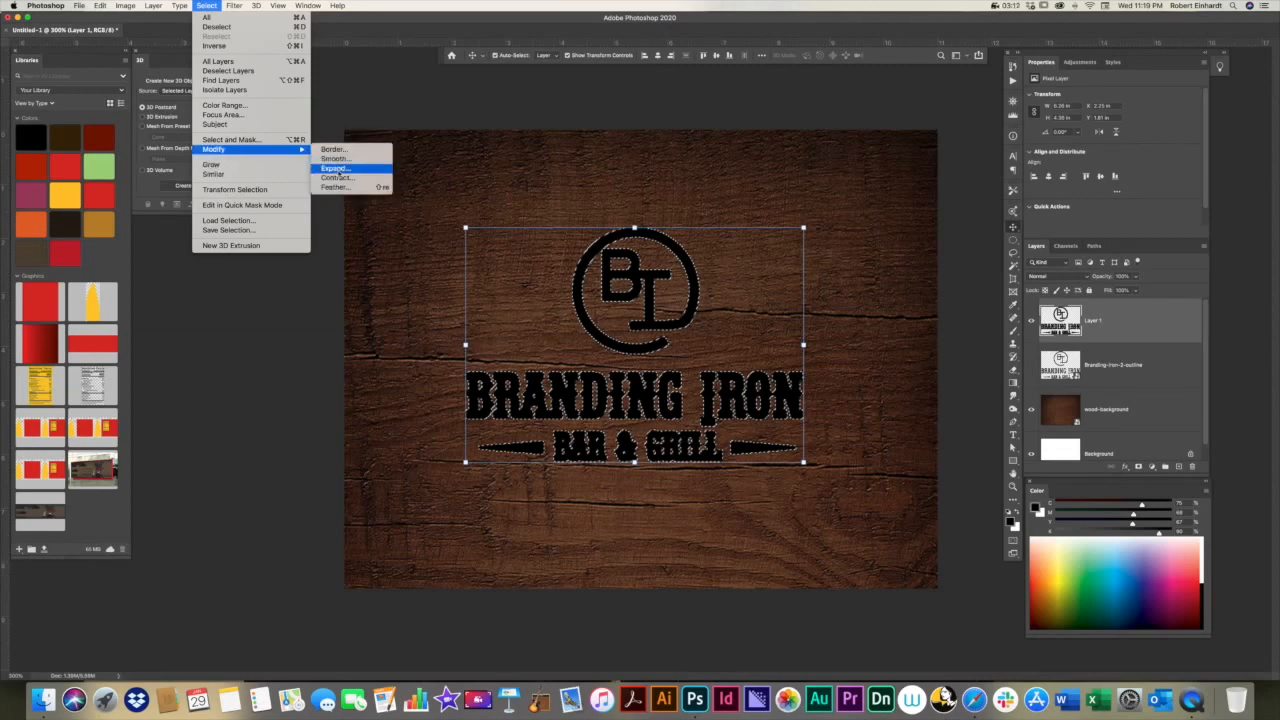
pyautogui.click(336, 168)
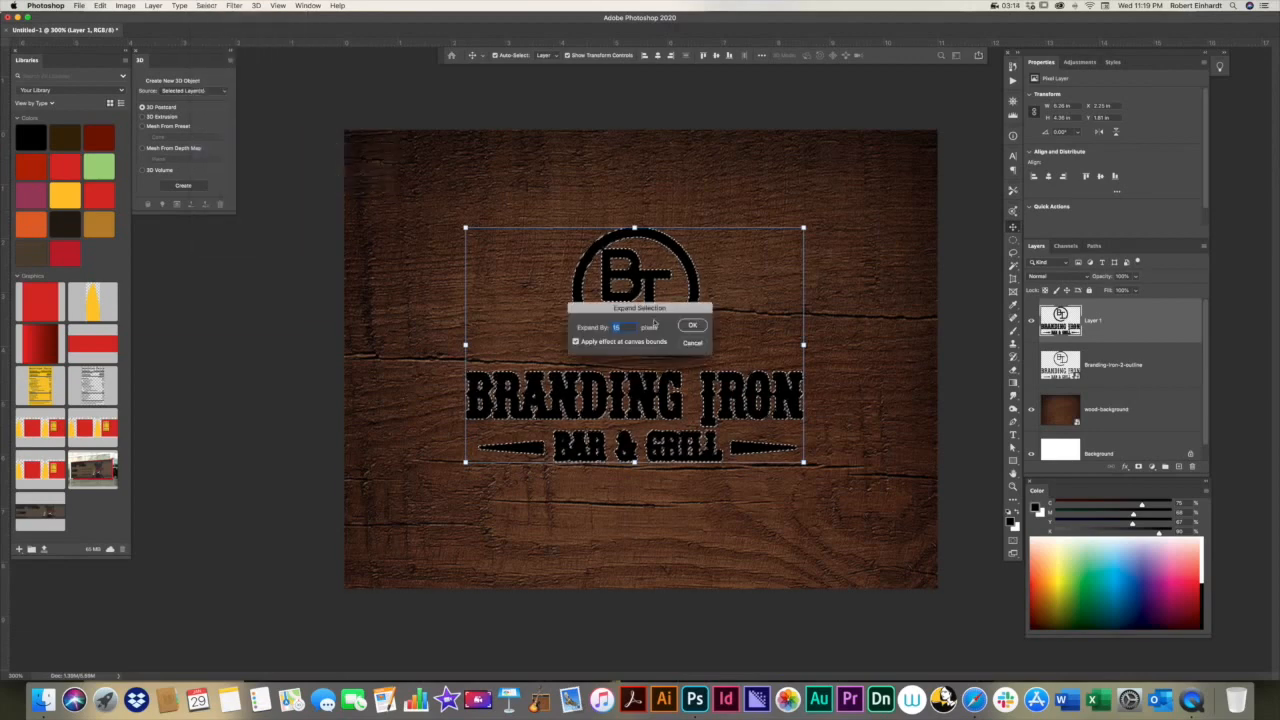
pyautogui.moveTo(689, 311); pyautogui.dragTo(904, 312)
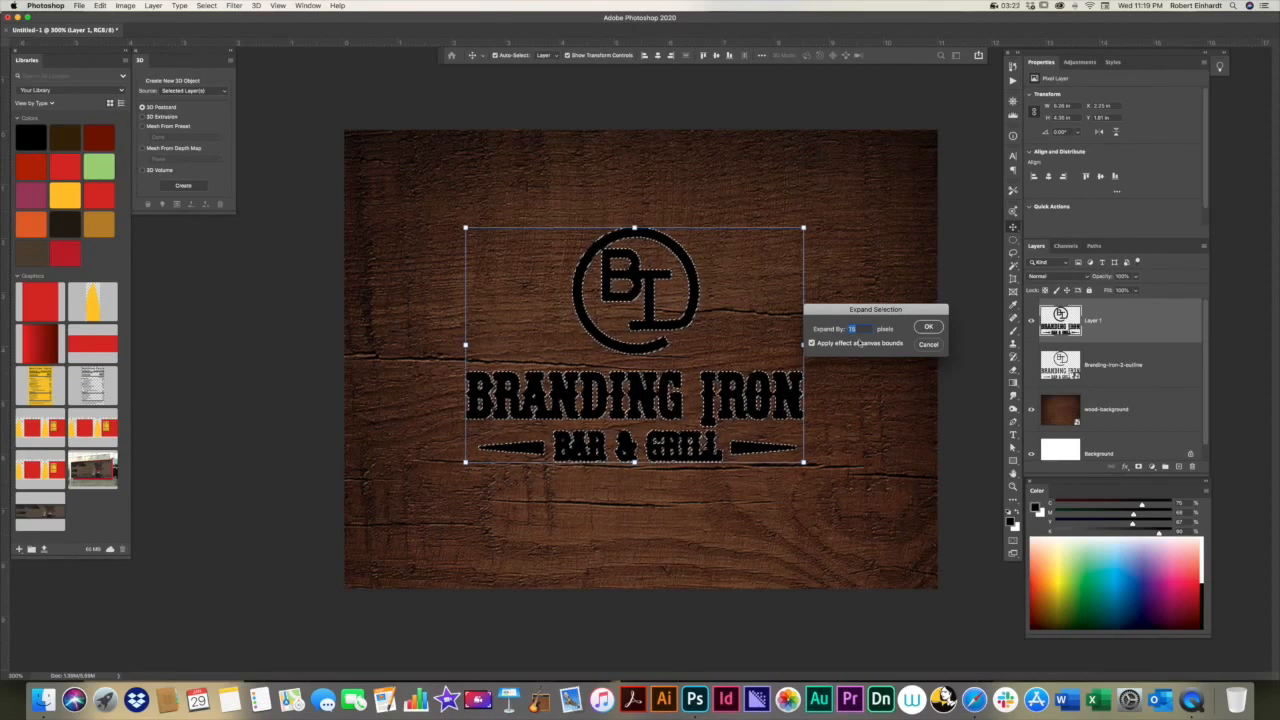
pyautogui.click(928, 327)
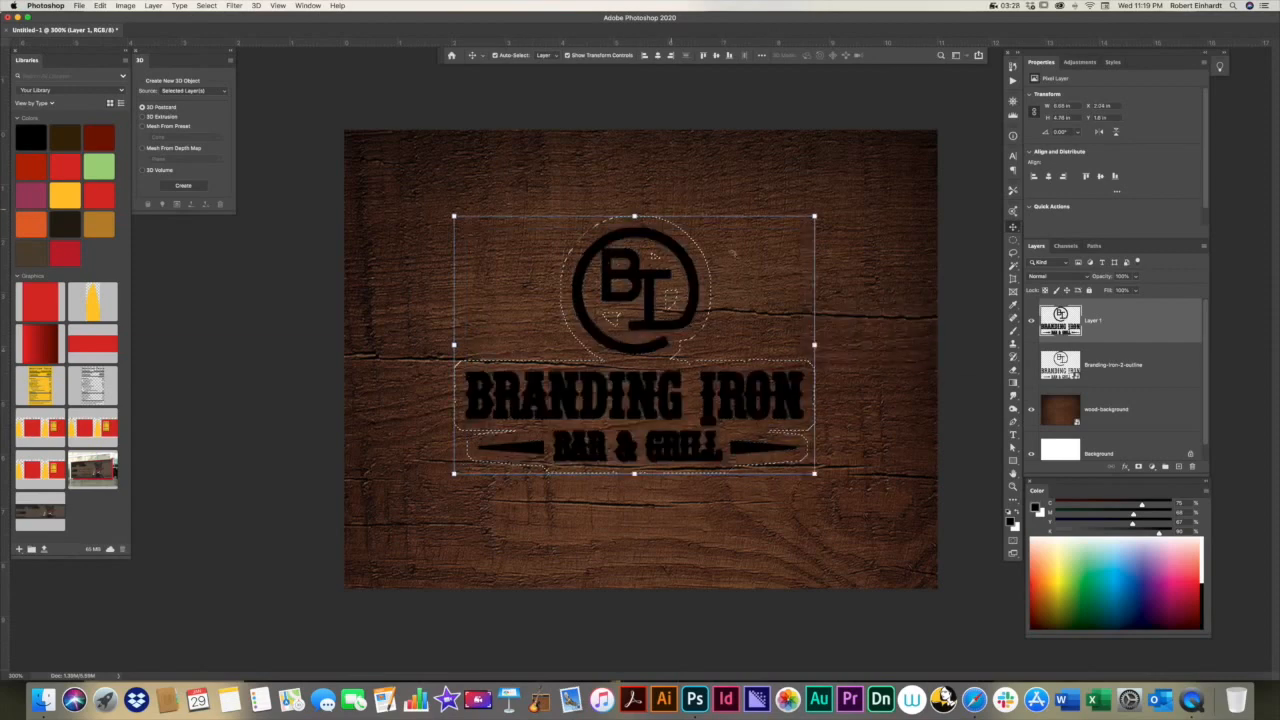
# Step: Hide Layer 1, fill the expanded selection with black on a new layer, and clear the selection
pyautogui.click(1031, 321)
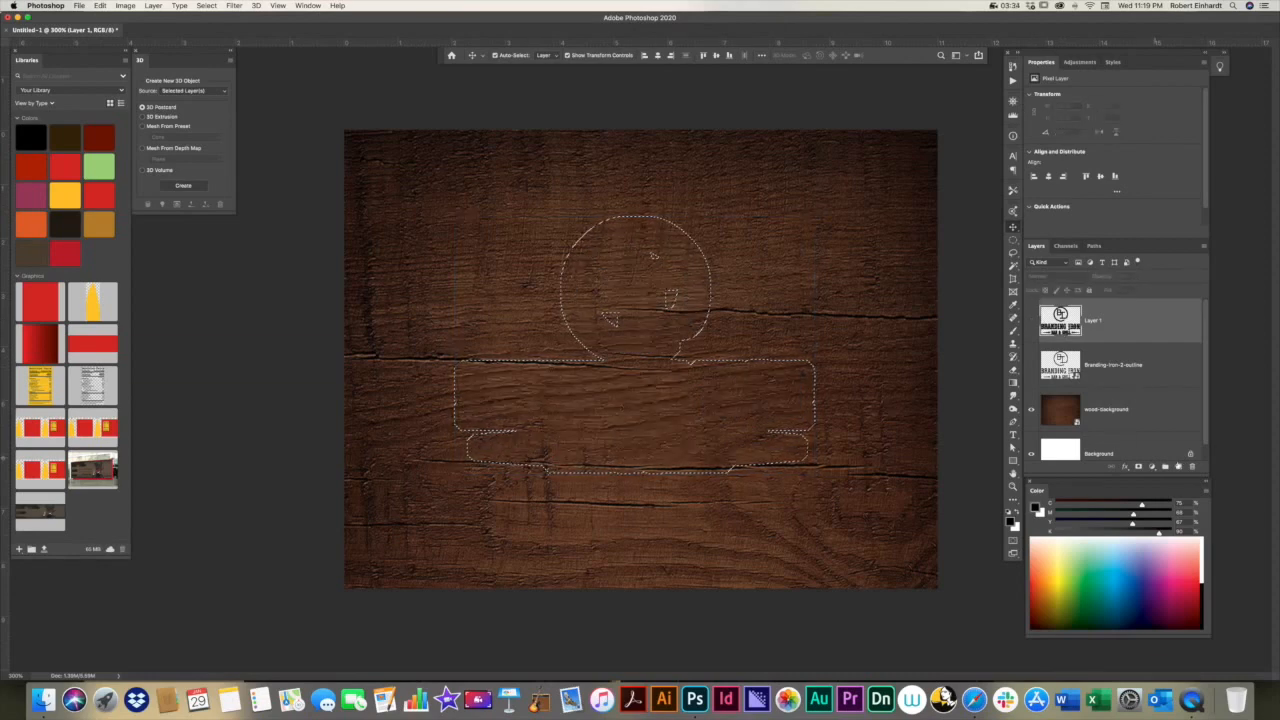
pyautogui.click(1180, 468)
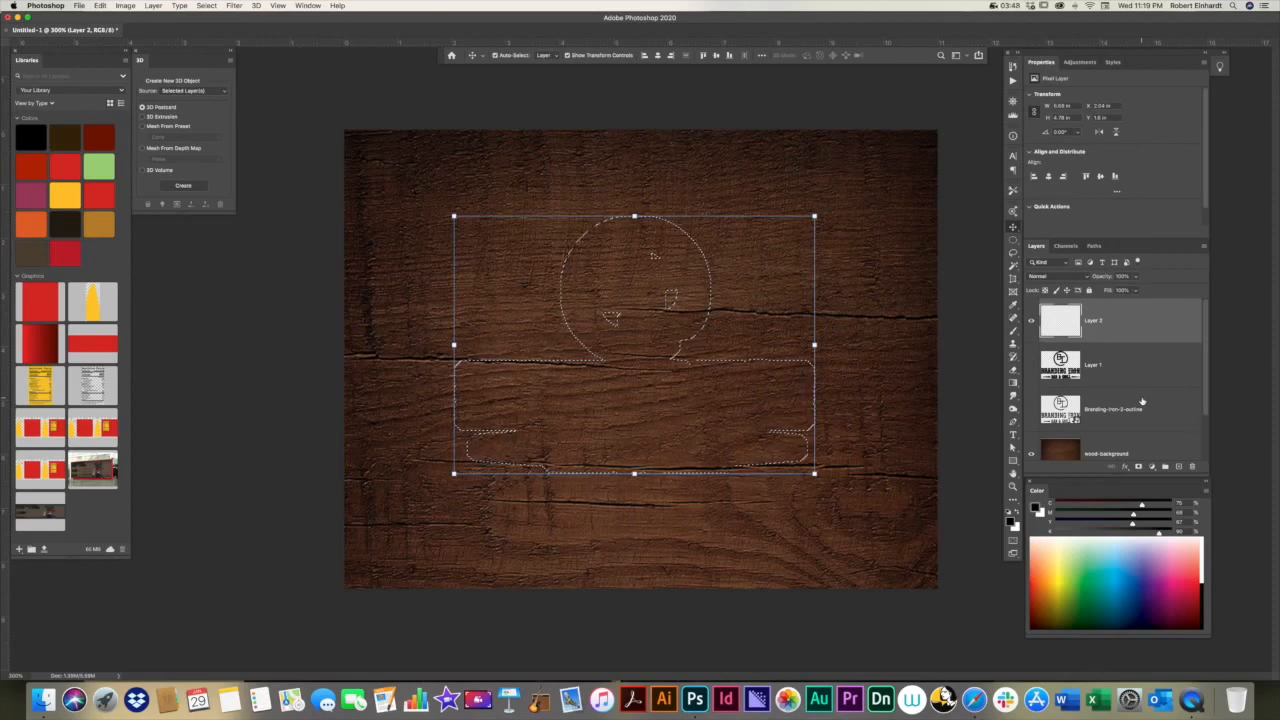
pyautogui.hotkey('alt', 'BackSpace')
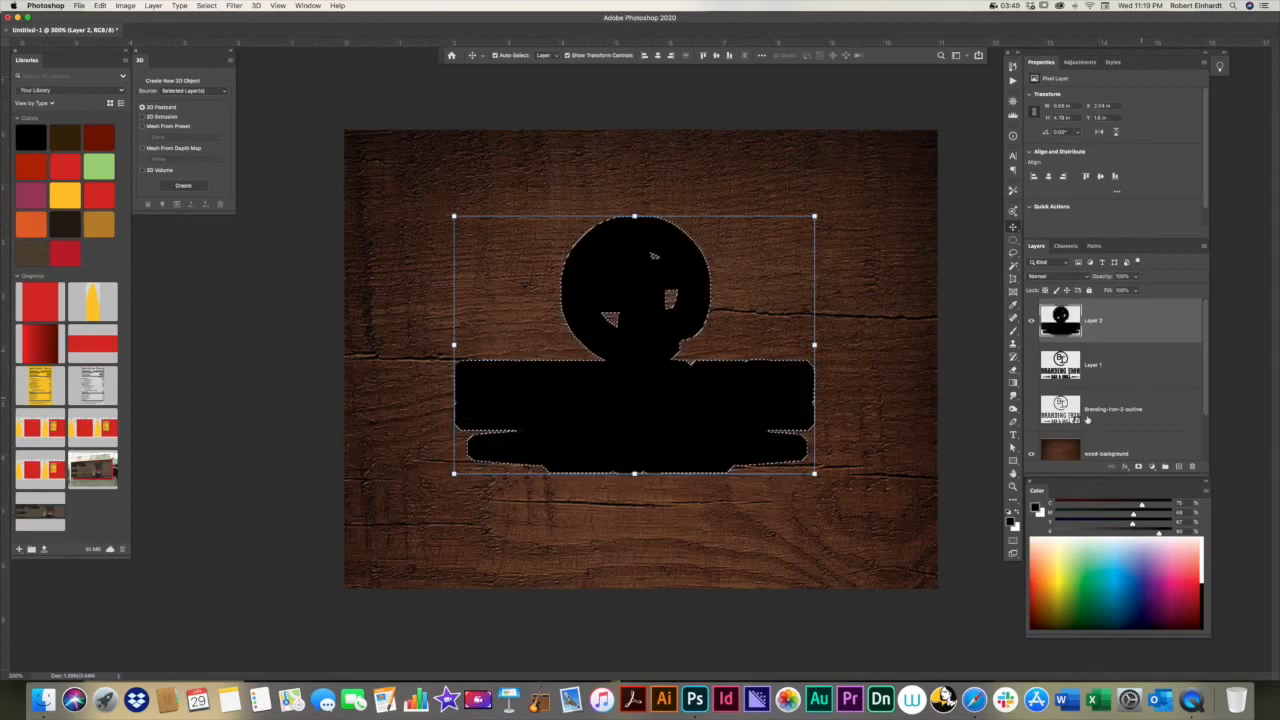
pyautogui.click(766, 146)
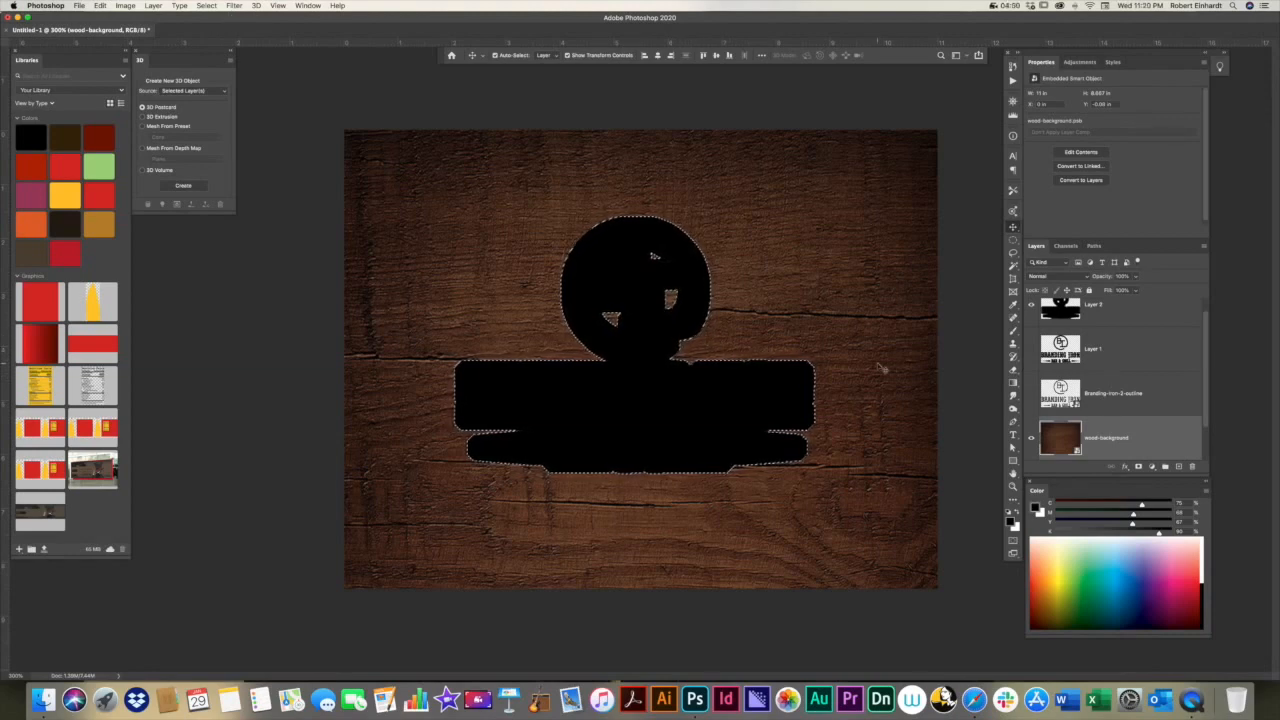
pyautogui.press('super+d')
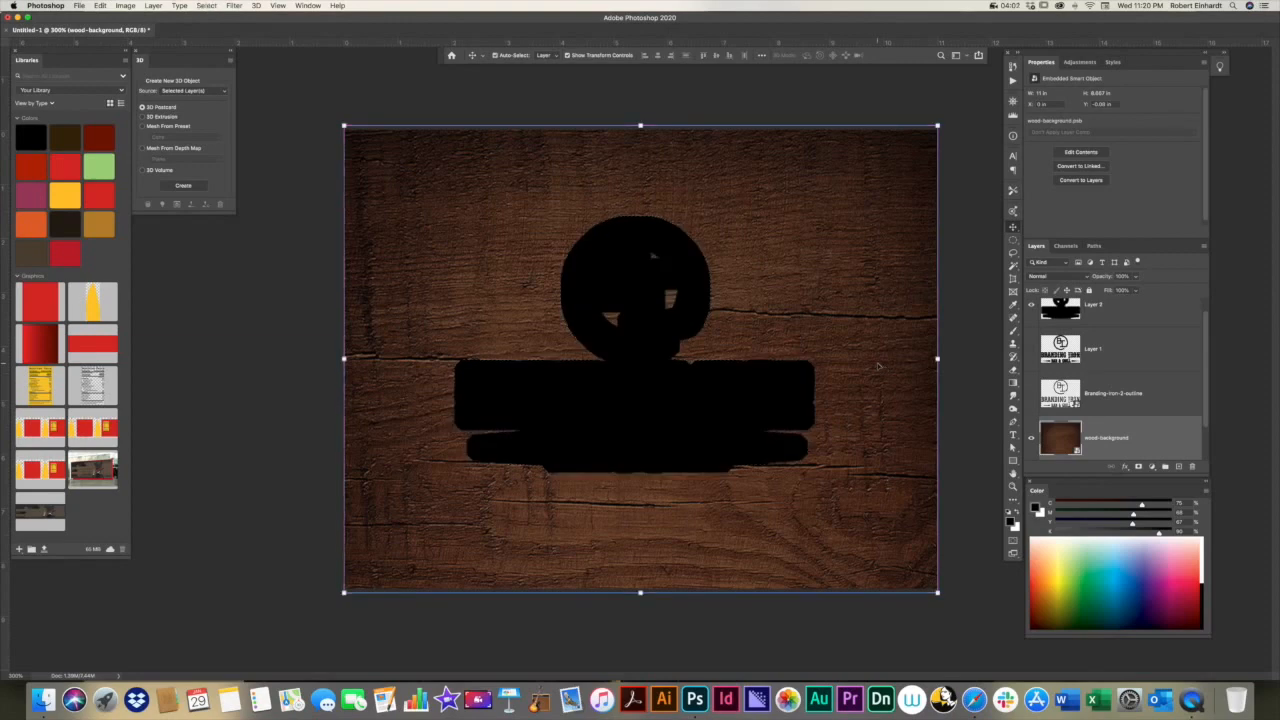
pyautogui.click(955, 305)
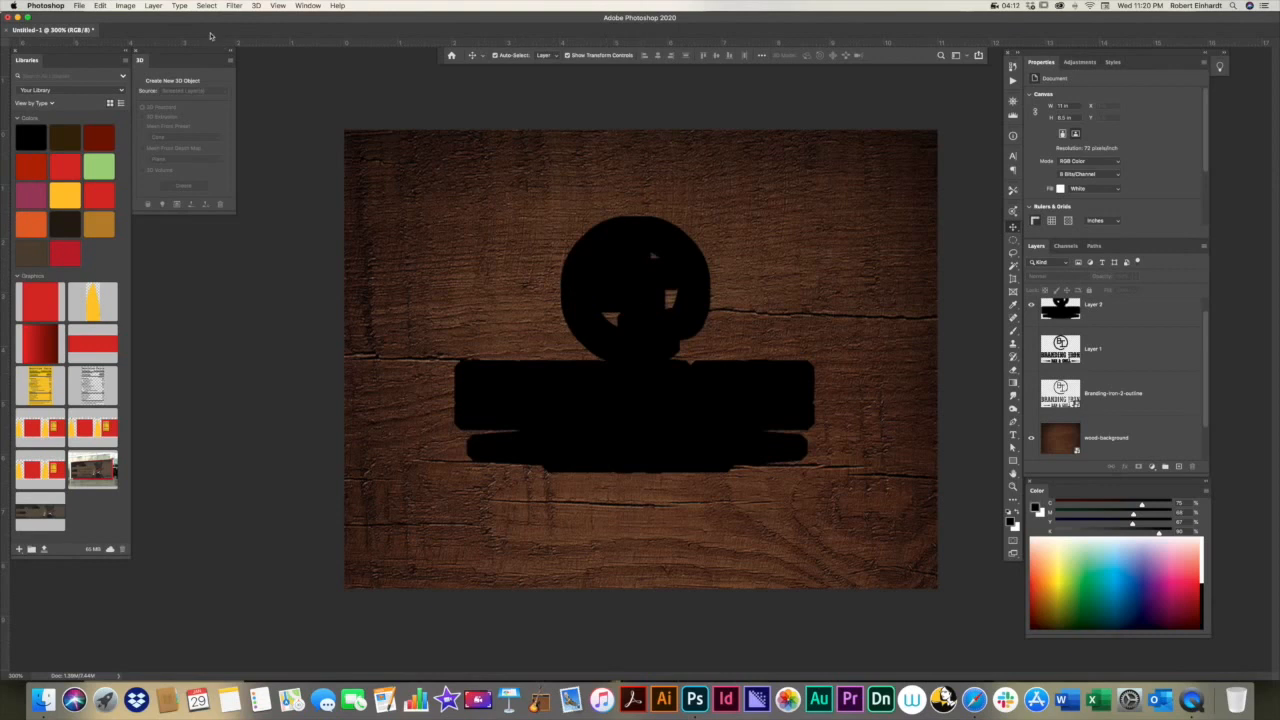
# Step: Apply a Gaussian Blur with a radius of about 3.8 pixels to the expanded black silhouette layer
pyautogui.click(632, 238)
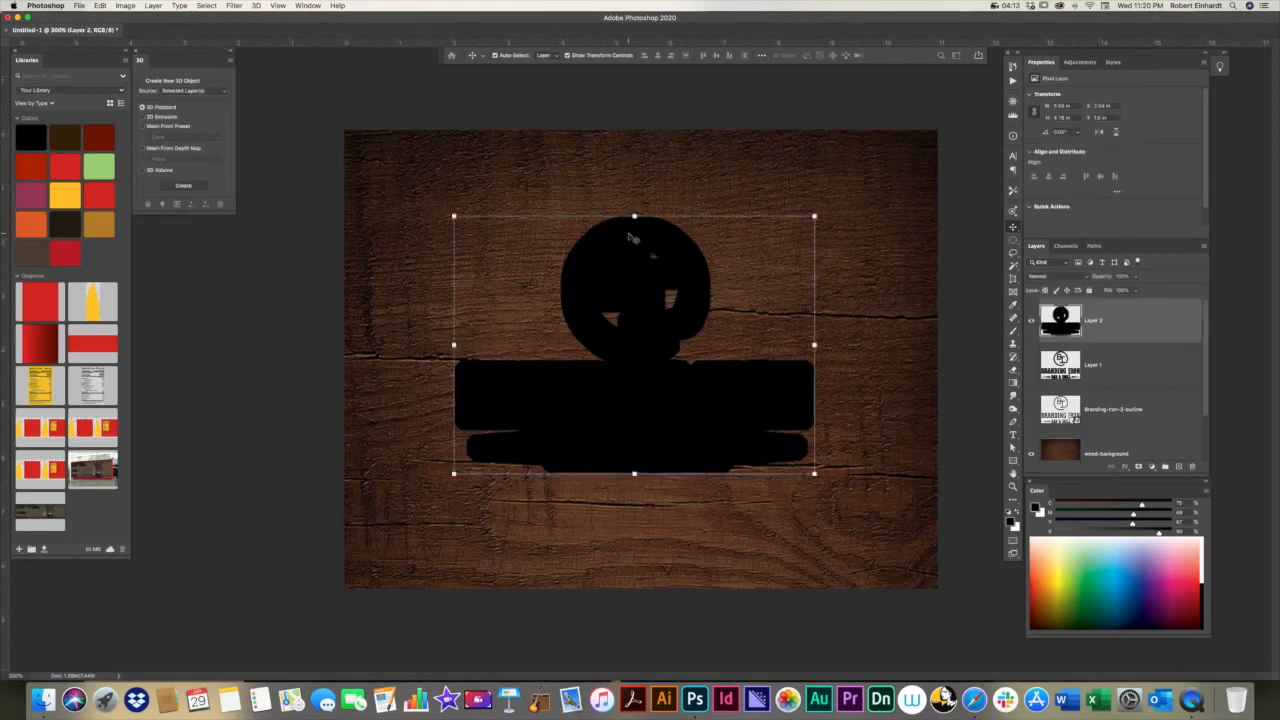
pyautogui.click(206, 6)
pyautogui.moveTo(238, 6)
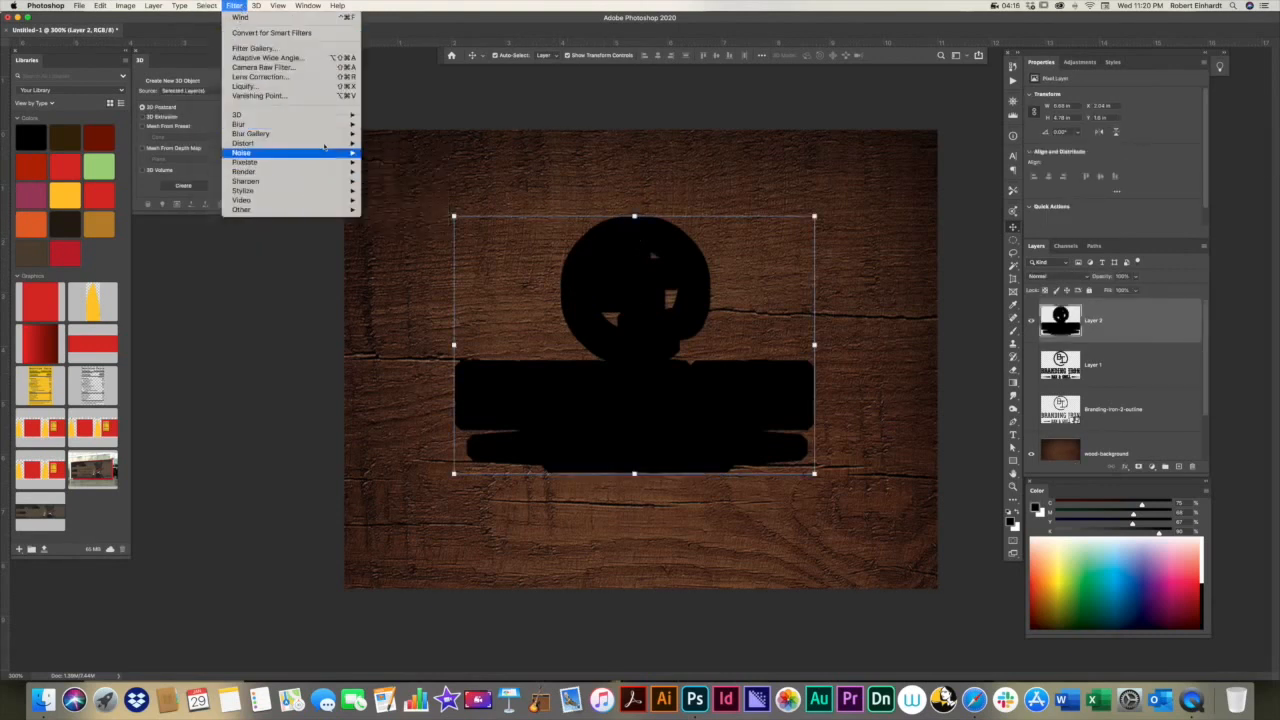
pyautogui.moveTo(240, 124)
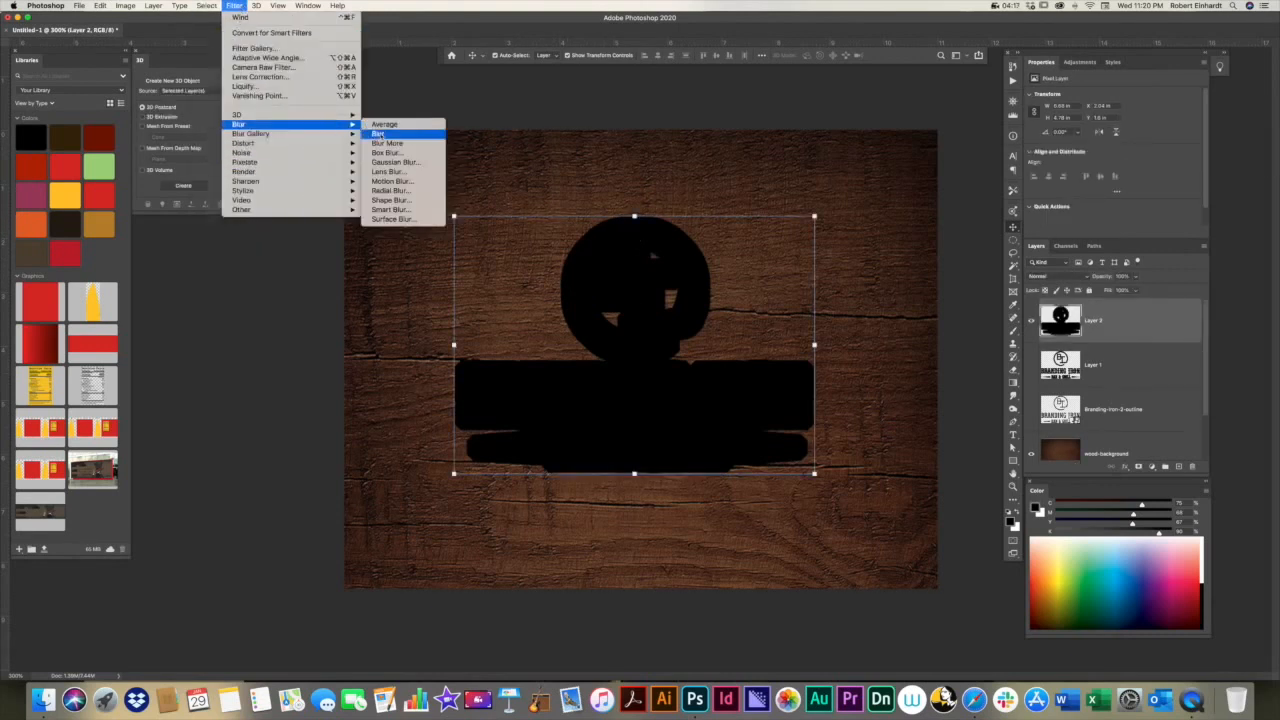
pyautogui.click(395, 162)
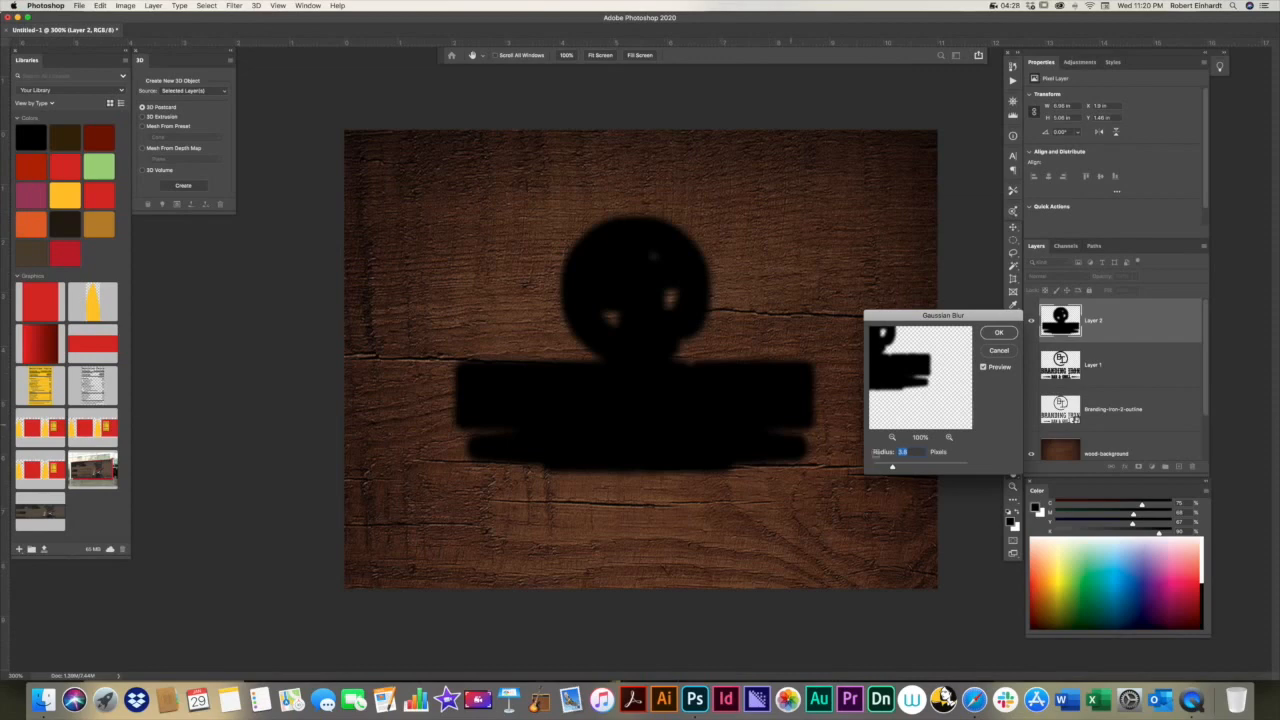
pyautogui.moveTo(926, 471); pyautogui.dragTo(892, 467)
pyautogui.click(999, 333)
pyautogui.click(914, 429)
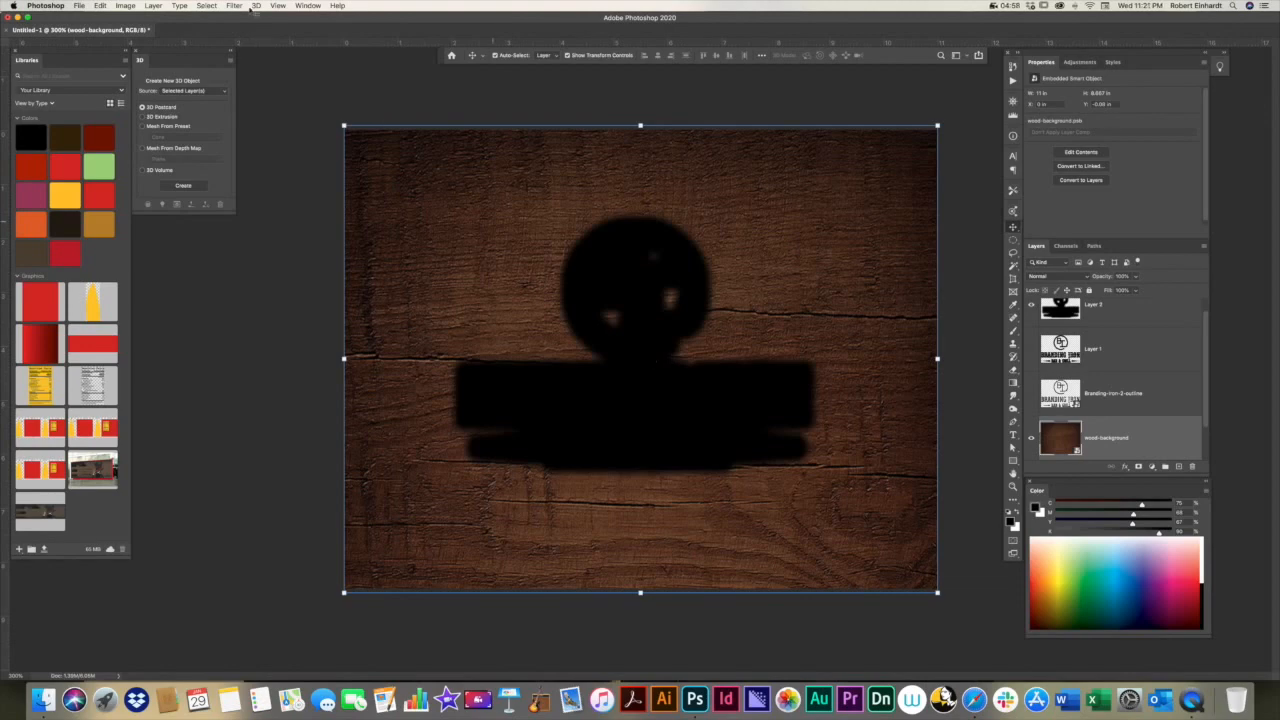
pyautogui.click(207, 6)
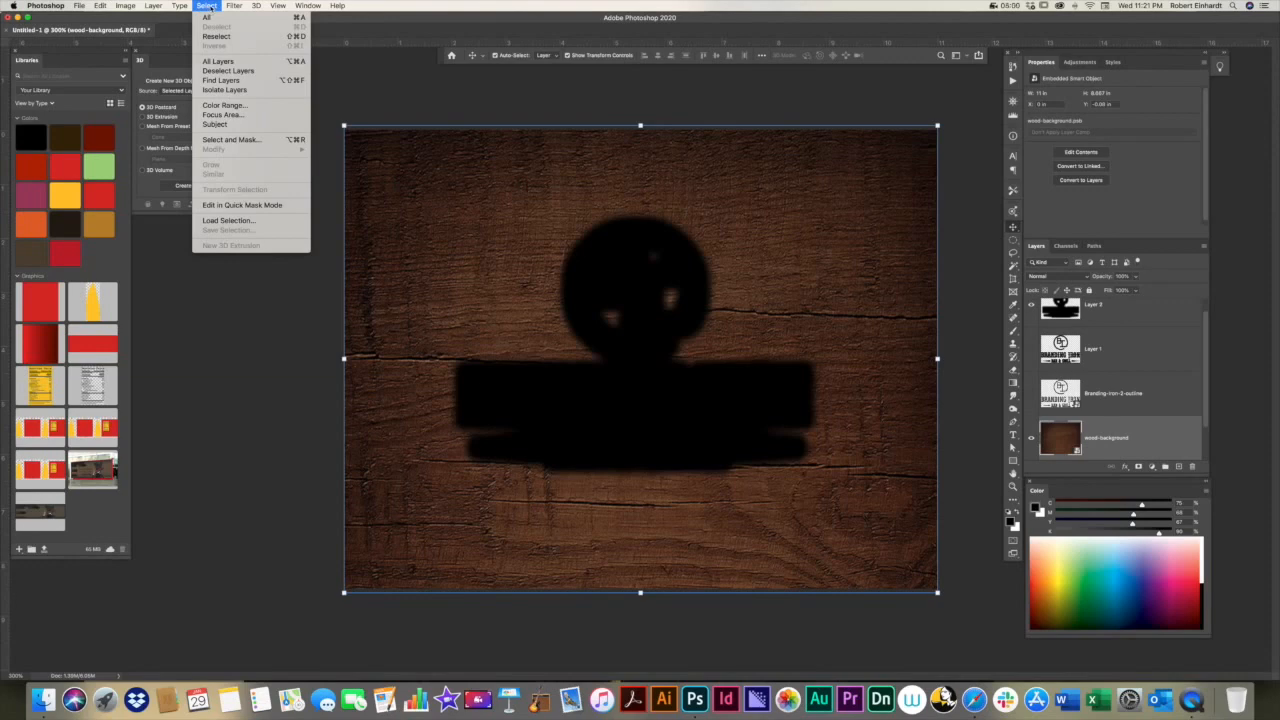
pyautogui.click(494, 97)
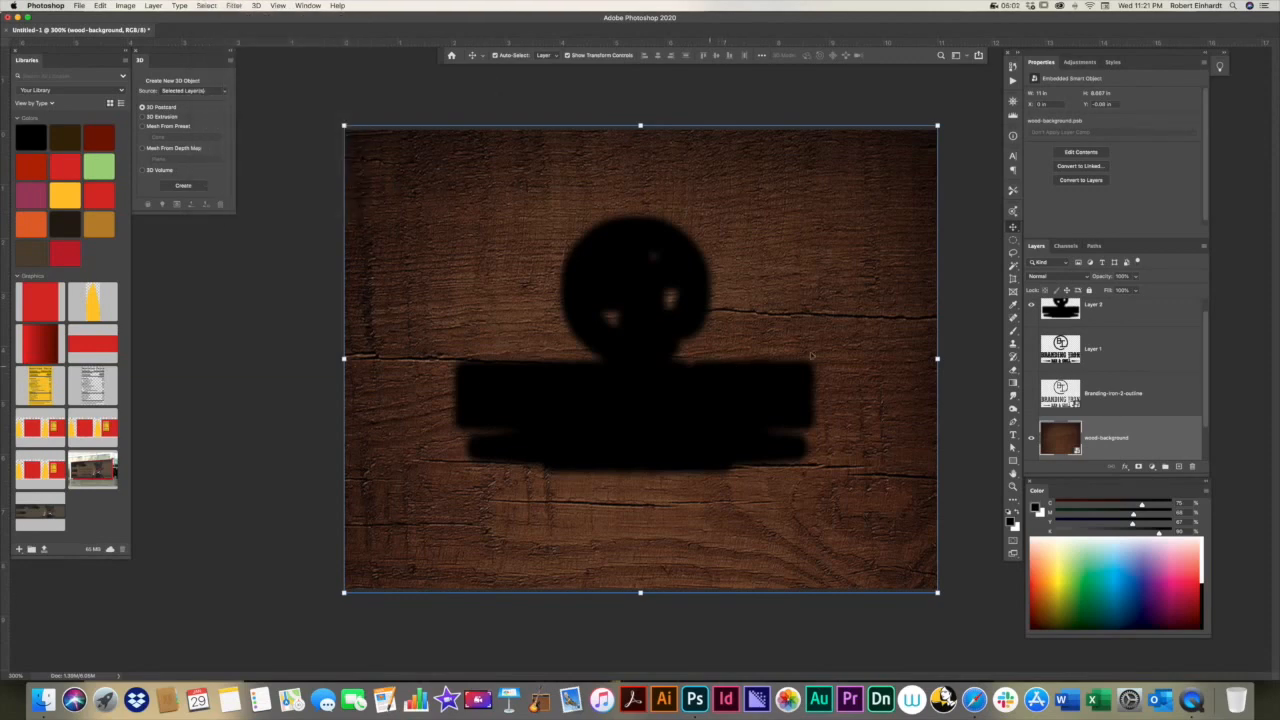
pyautogui.click(234, 6)
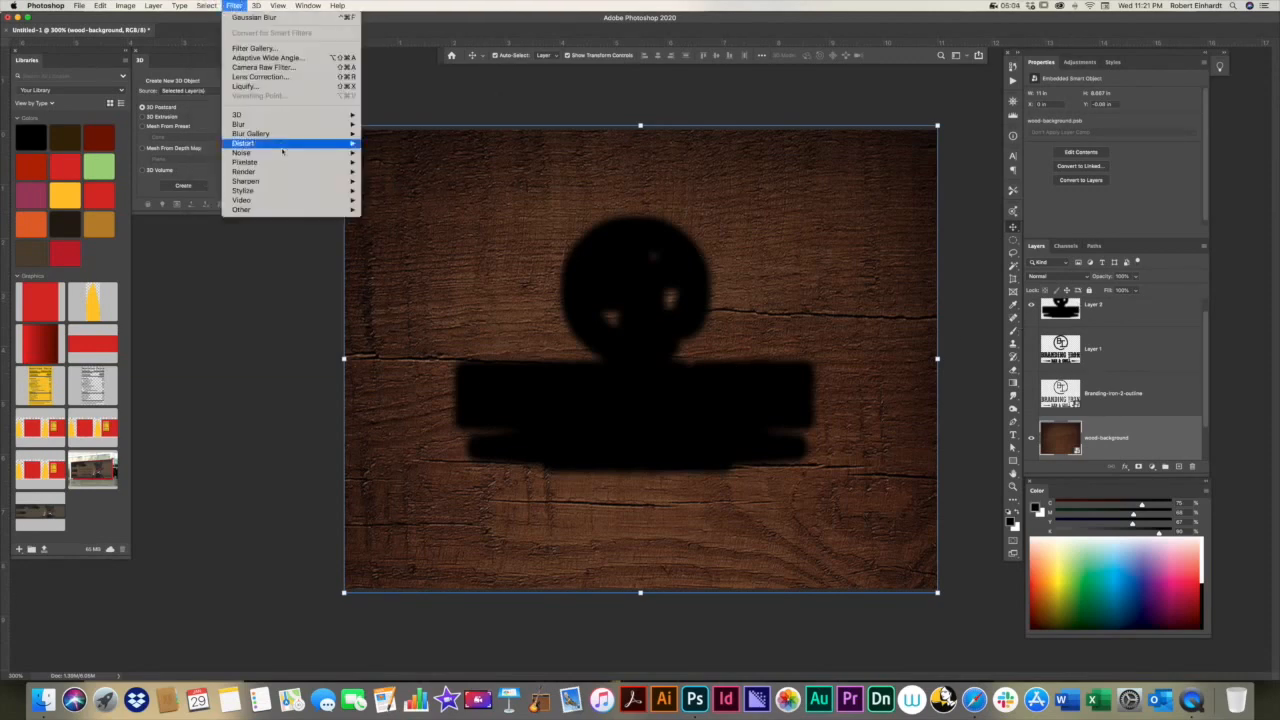
pyautogui.moveTo(262, 181)
pyautogui.click(1096, 310)
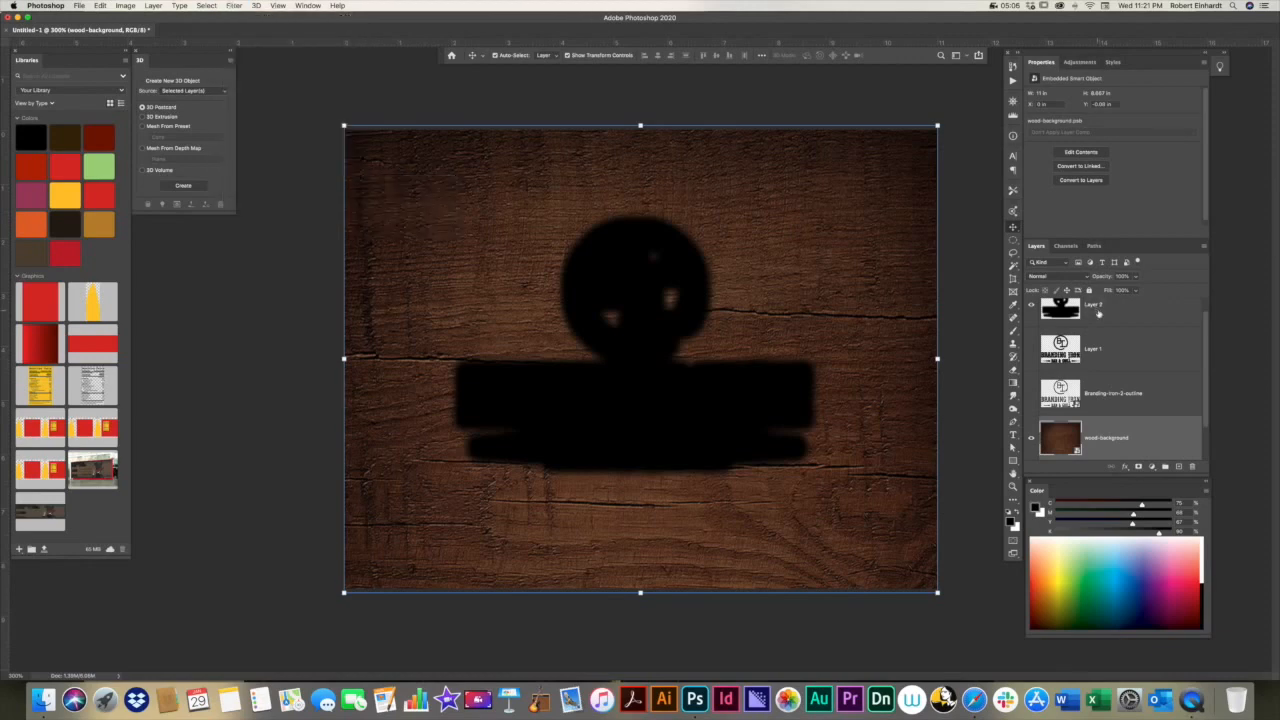
# Step: Apply the Wind filter to the blurred silhouette on Layer 2 using the Wind method with direction From the Left
pyautogui.click(1096, 310)
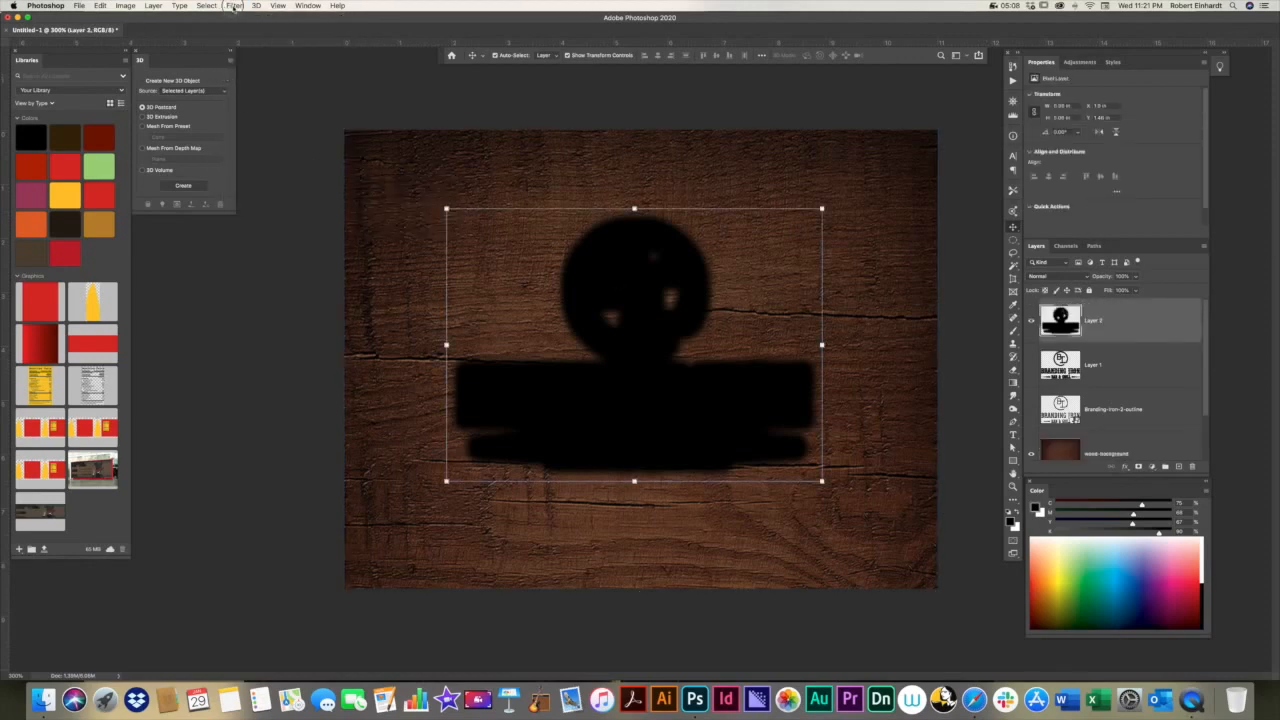
pyautogui.click(234, 6)
pyautogui.moveTo(243, 190)
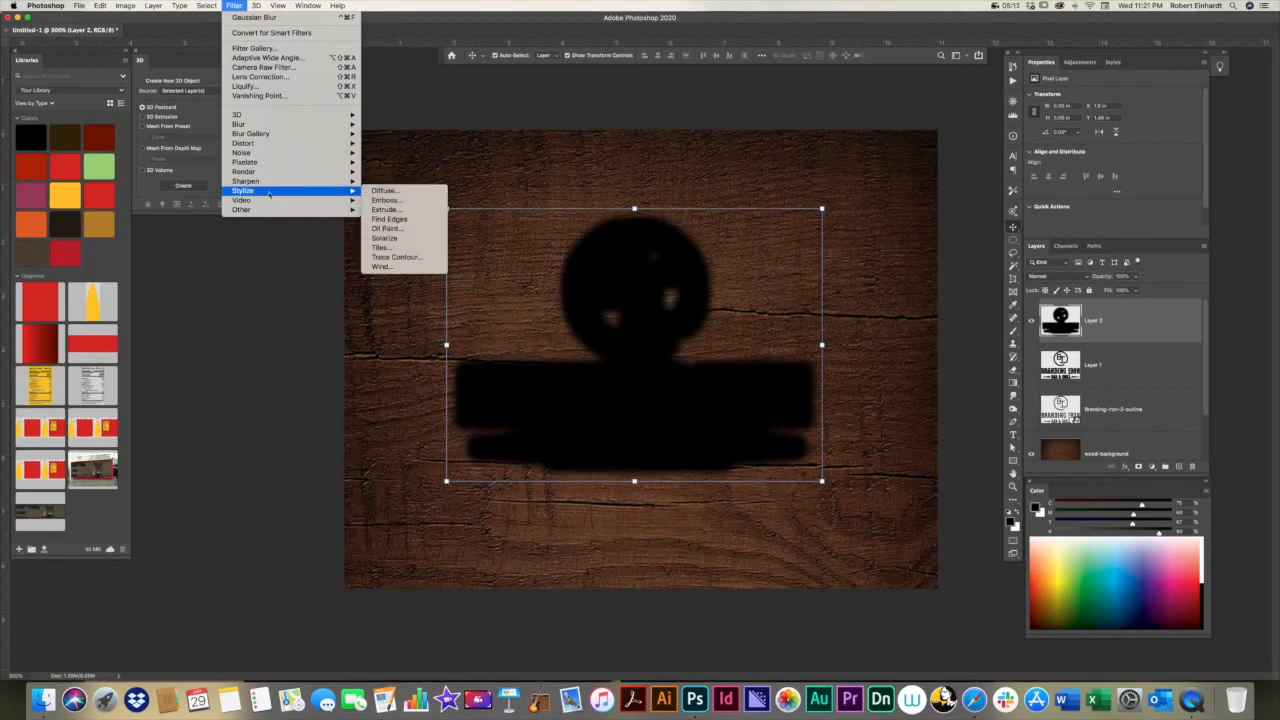
pyautogui.click(383, 267)
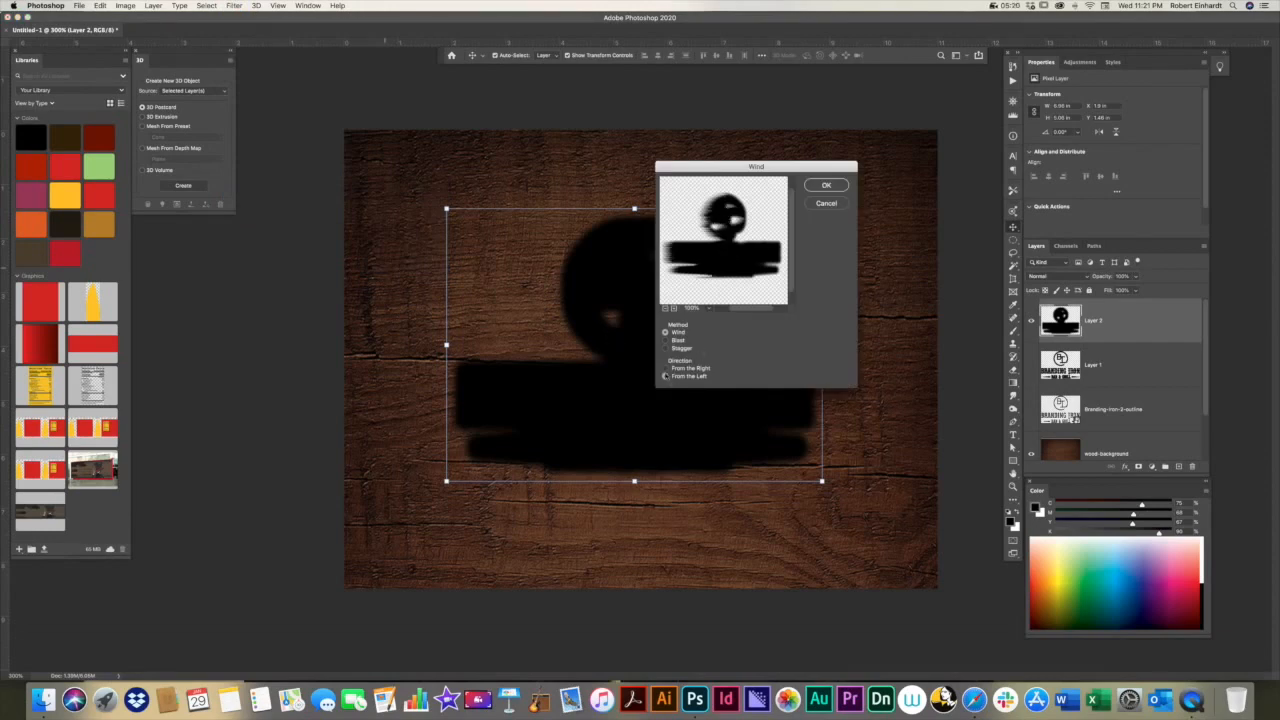
pyautogui.click(666, 369)
pyautogui.click(666, 377)
pyautogui.click(666, 369)
pyautogui.click(666, 377)
pyautogui.click(826, 186)
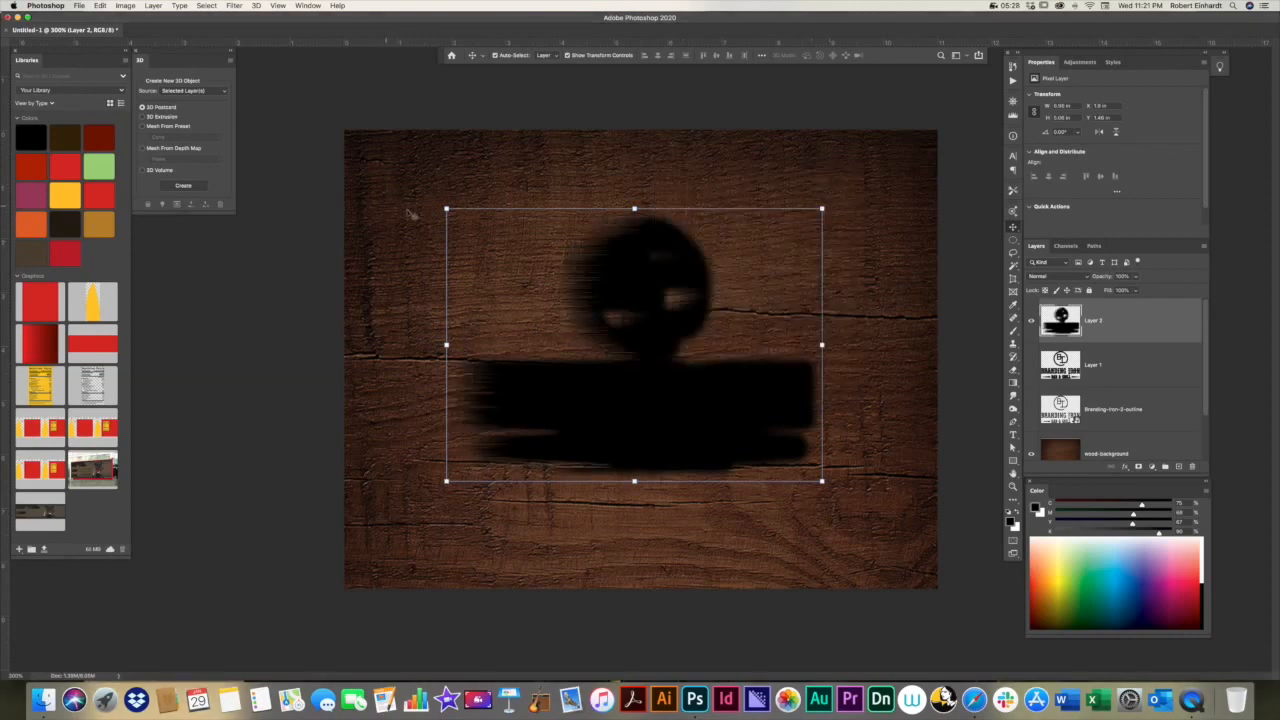
# Step: Apply the Wind filter to Layer 2 a second time with direction From the Right
pyautogui.click(233, 6)
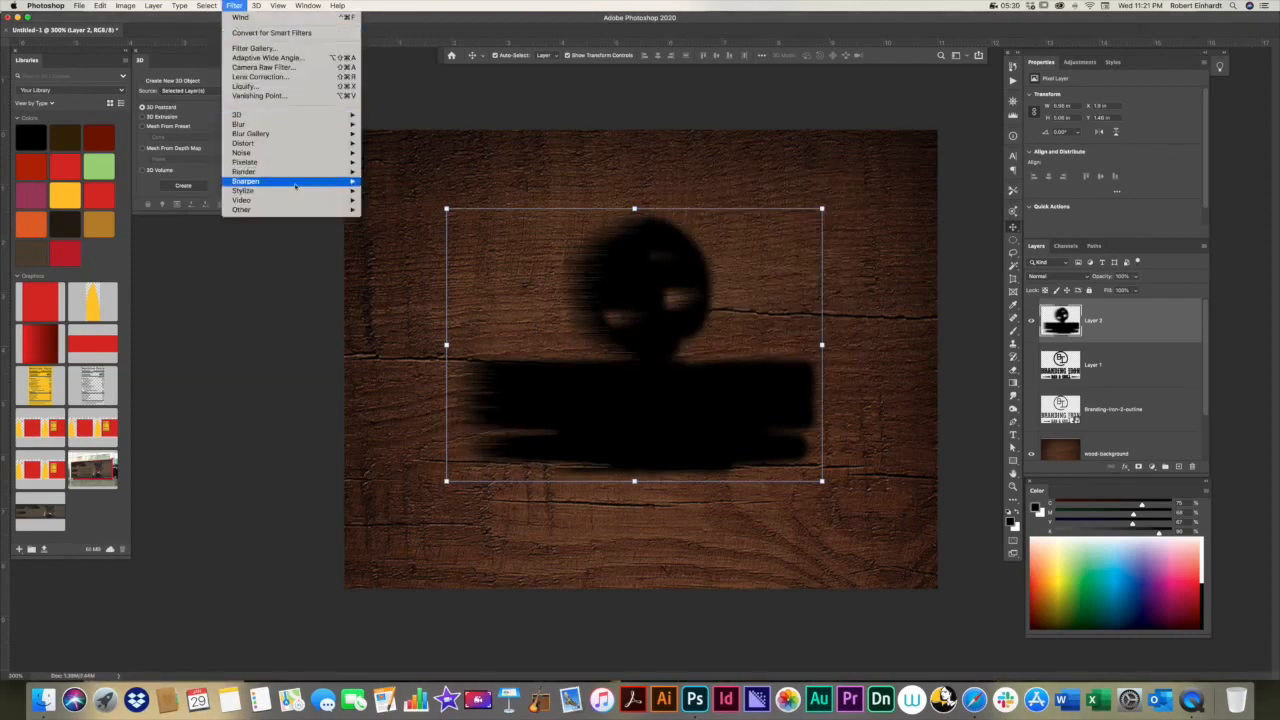
pyautogui.moveTo(300, 190)
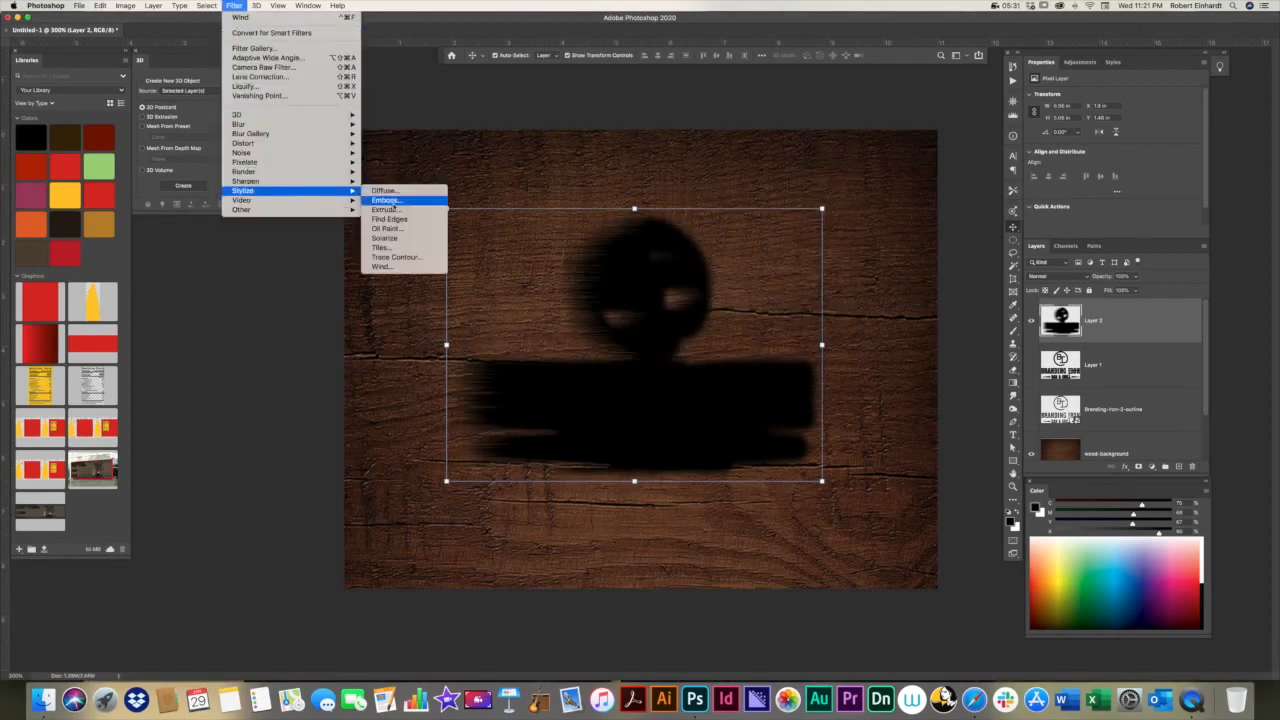
pyautogui.click(382, 266)
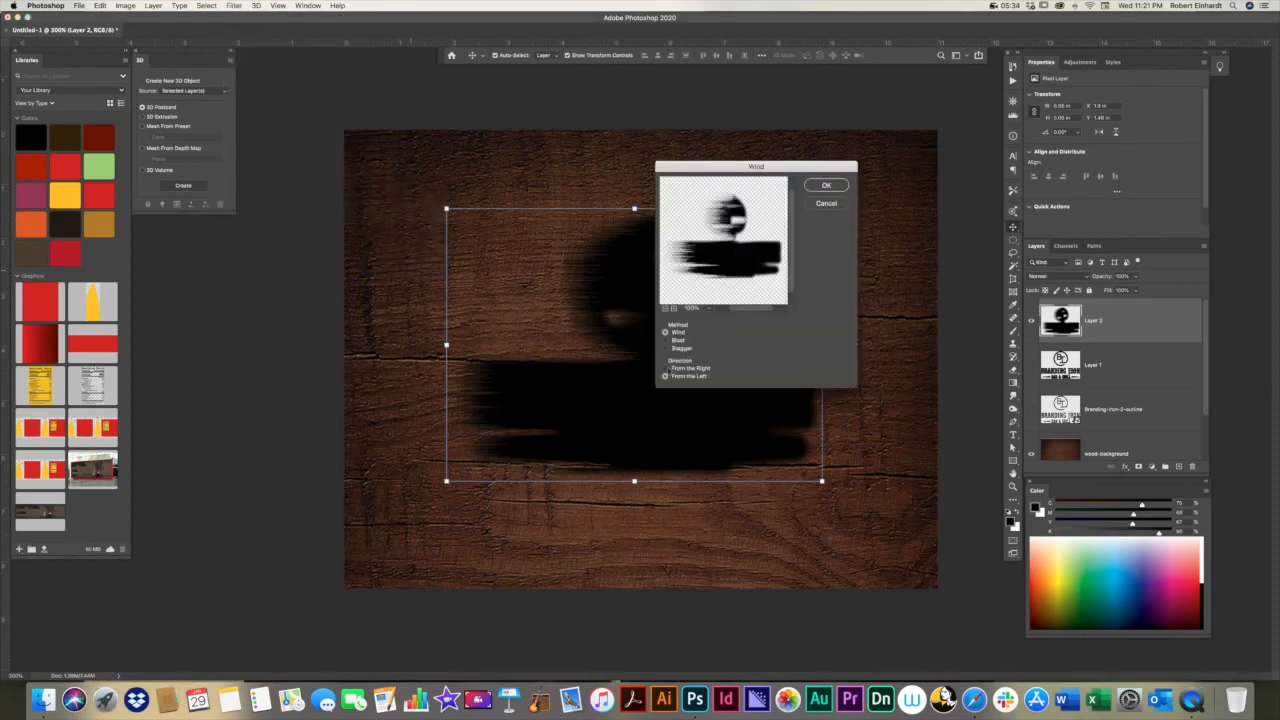
pyautogui.click(666, 368)
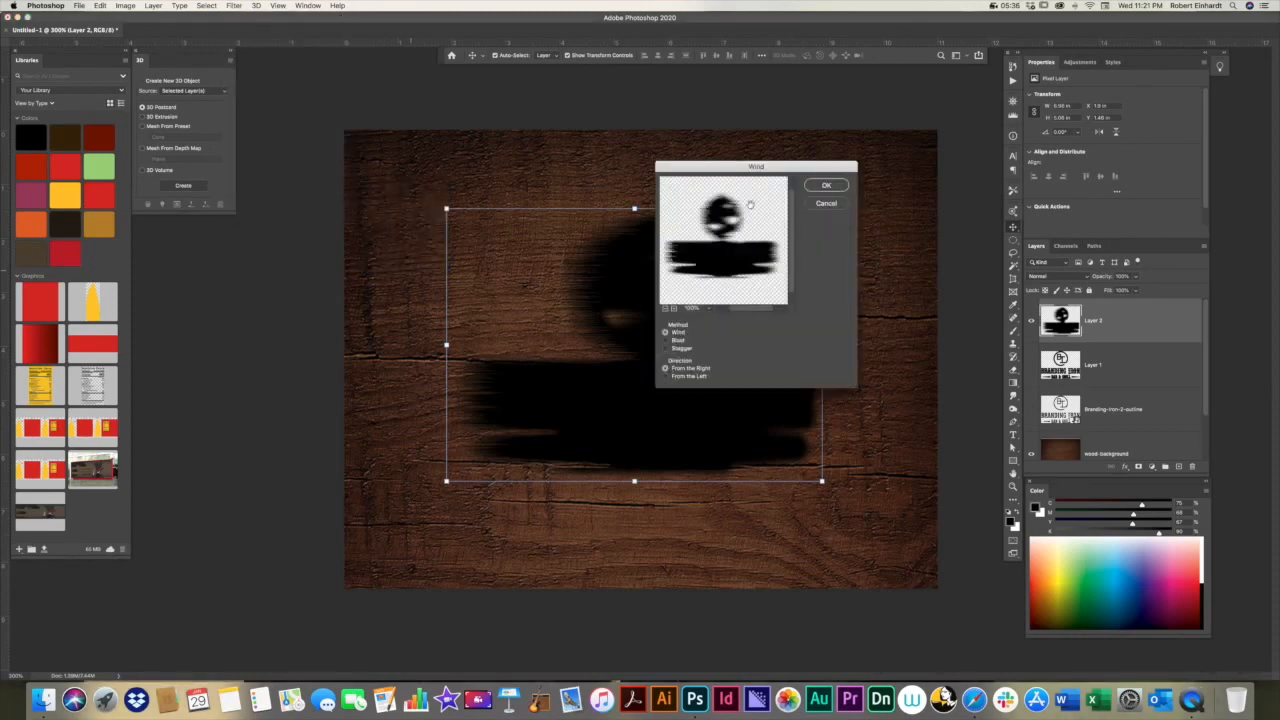
pyautogui.click(826, 185)
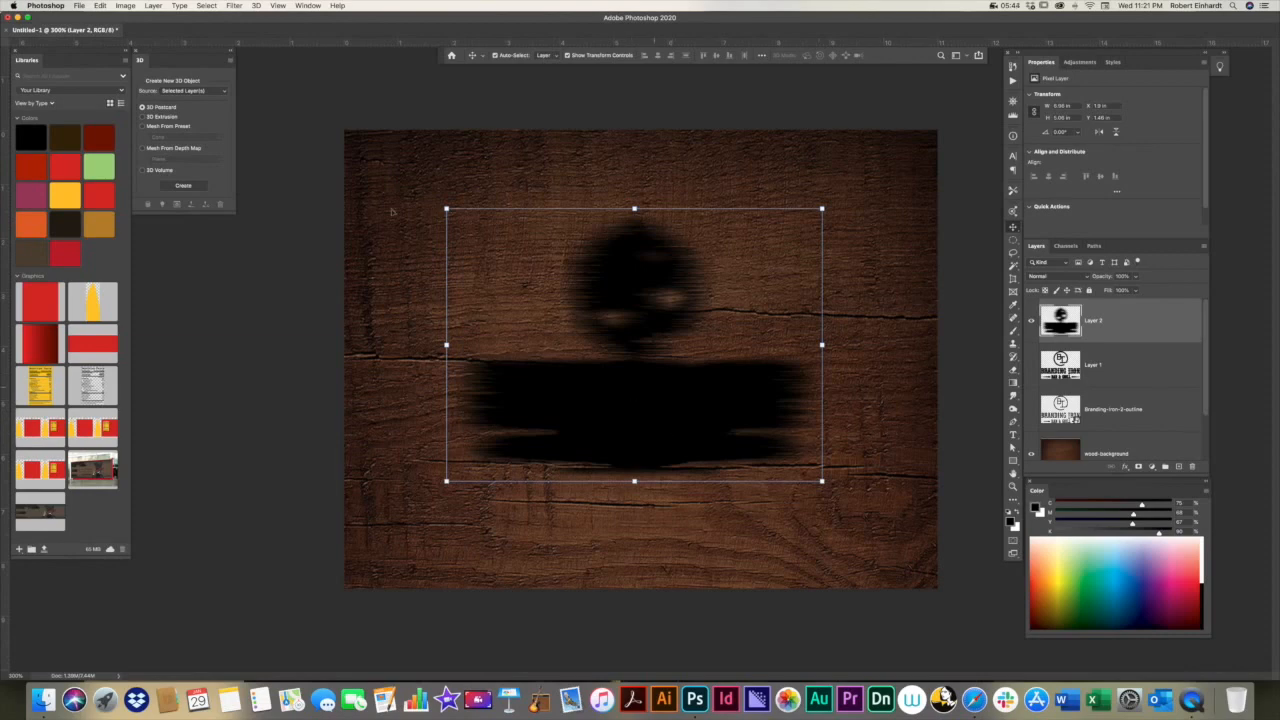
# Step: Lighten the silhouette on Layer 2 to dark grey with a Levels adjustment, setting the black output level to 72
pyautogui.click(128, 7)
pyautogui.moveTo(144, 36)
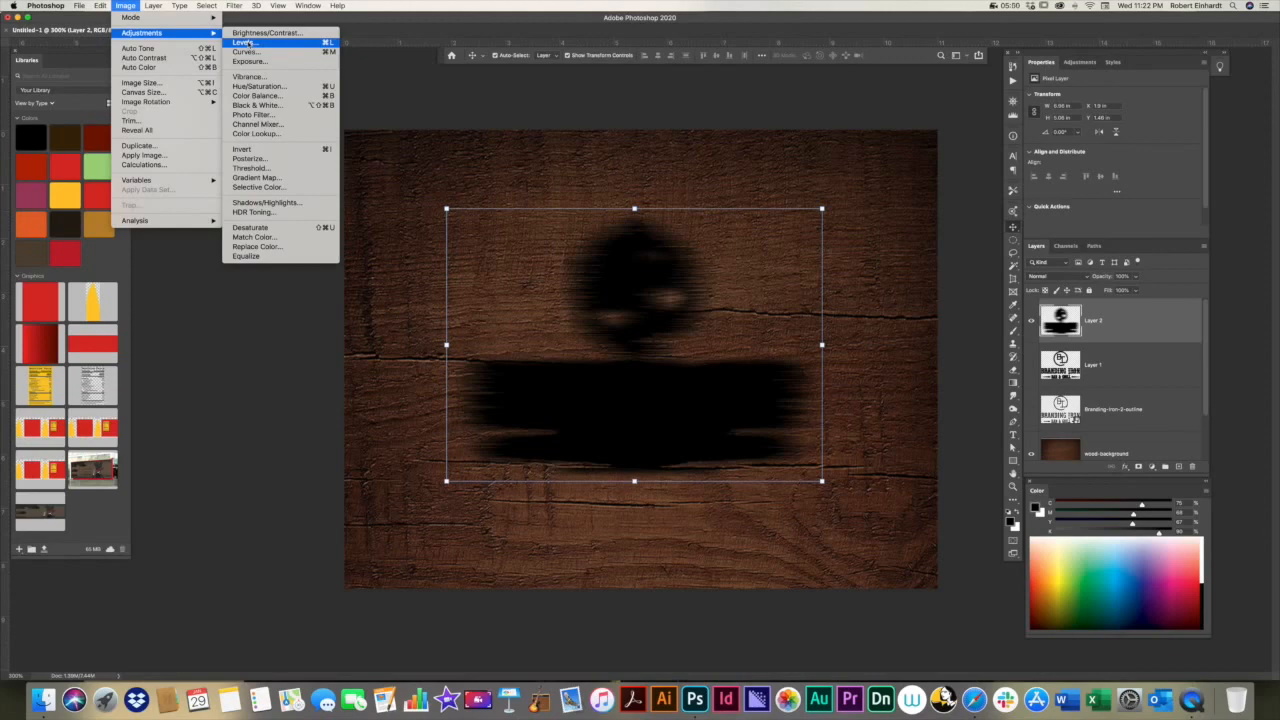
pyautogui.click(247, 44)
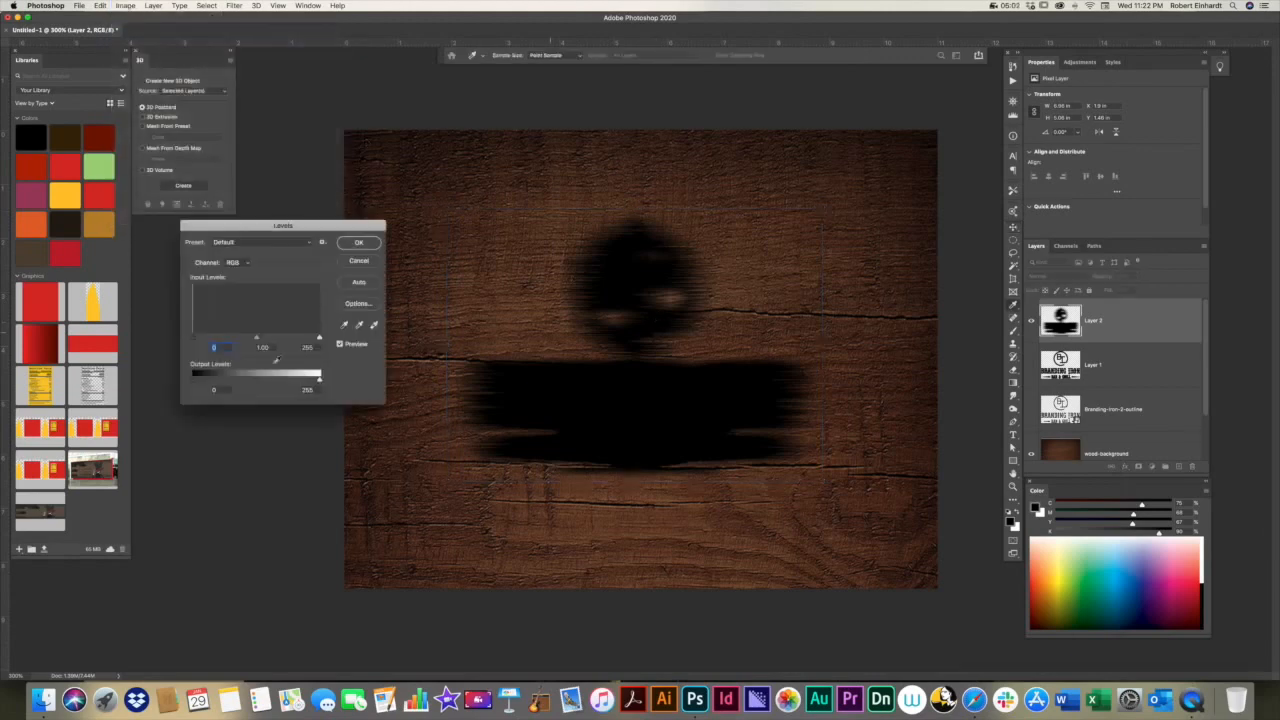
pyautogui.click(212, 390)
pyautogui.write('73')
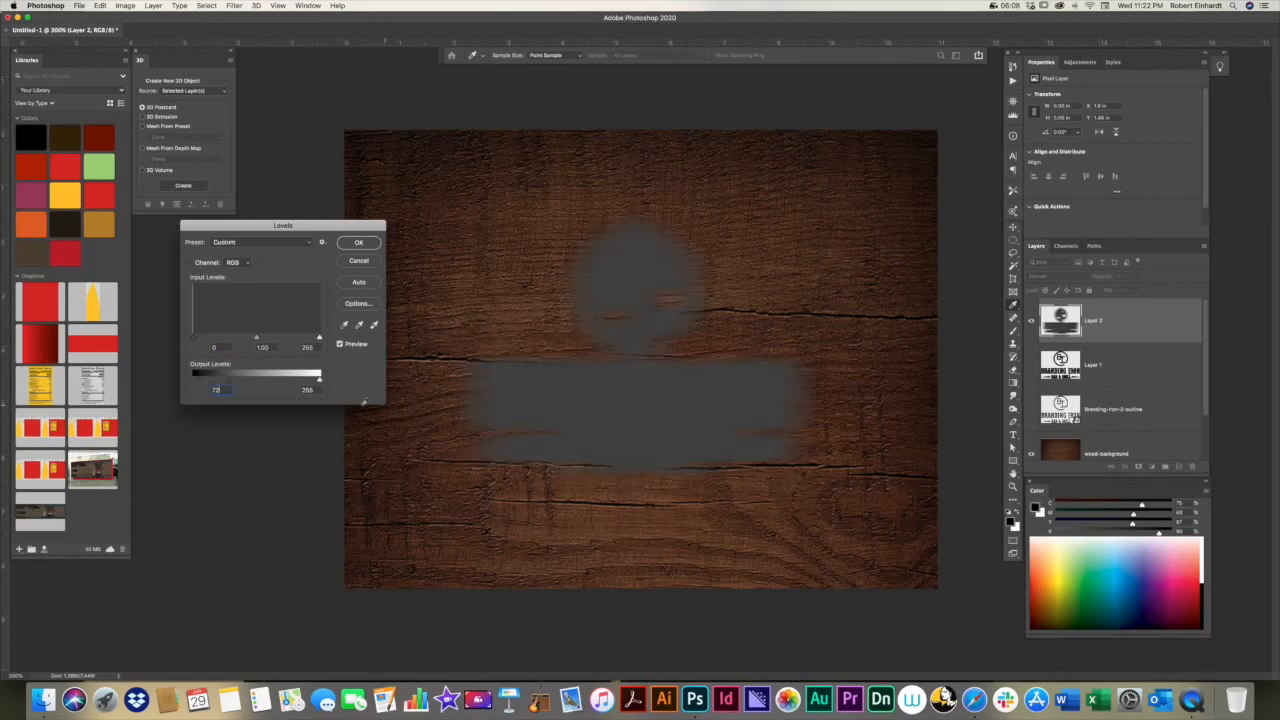
pyautogui.click(359, 242)
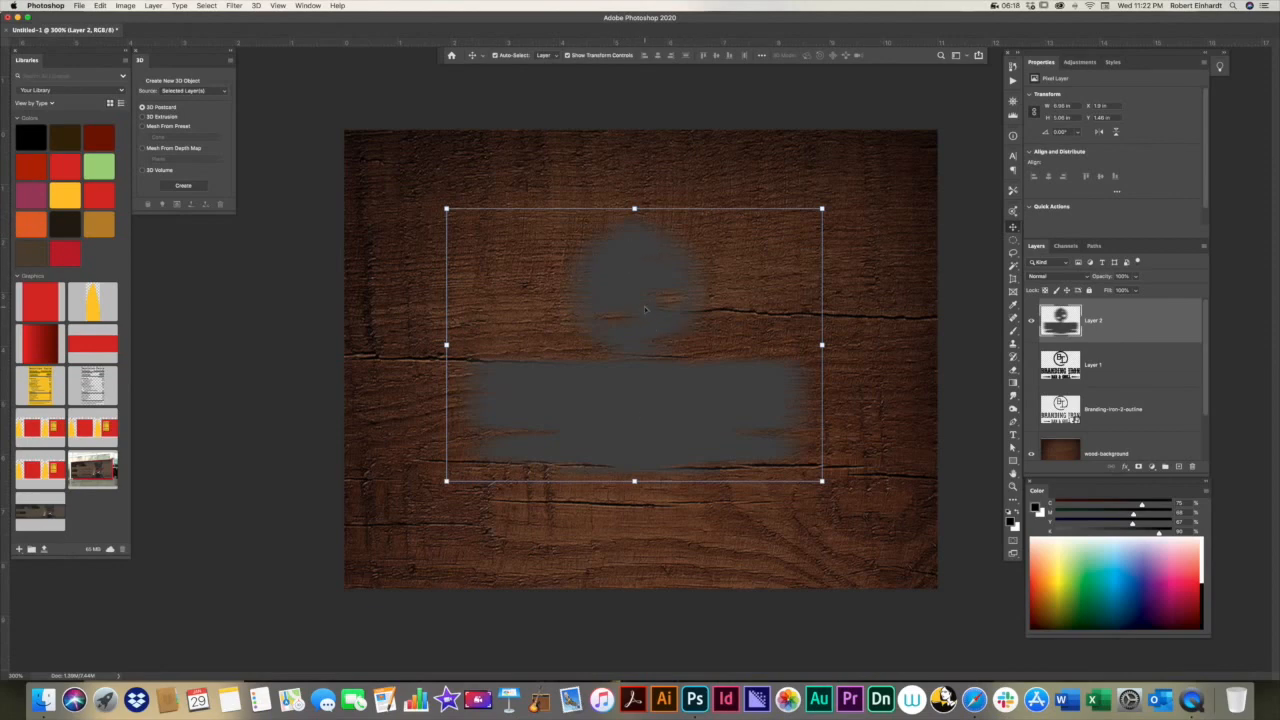
# Step: Lower the fill of Layer 2 to about 41% and set its blend mode to Color Burn
pyautogui.click(894, 331)
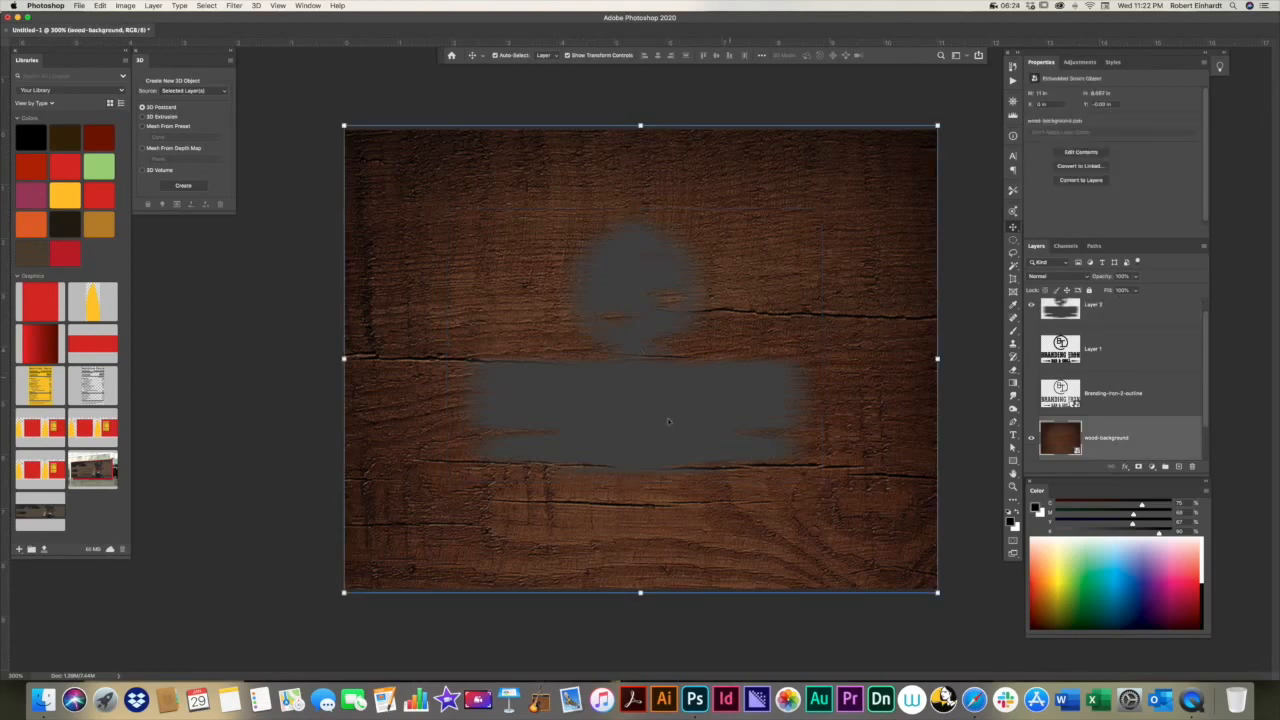
pyautogui.click(742, 373)
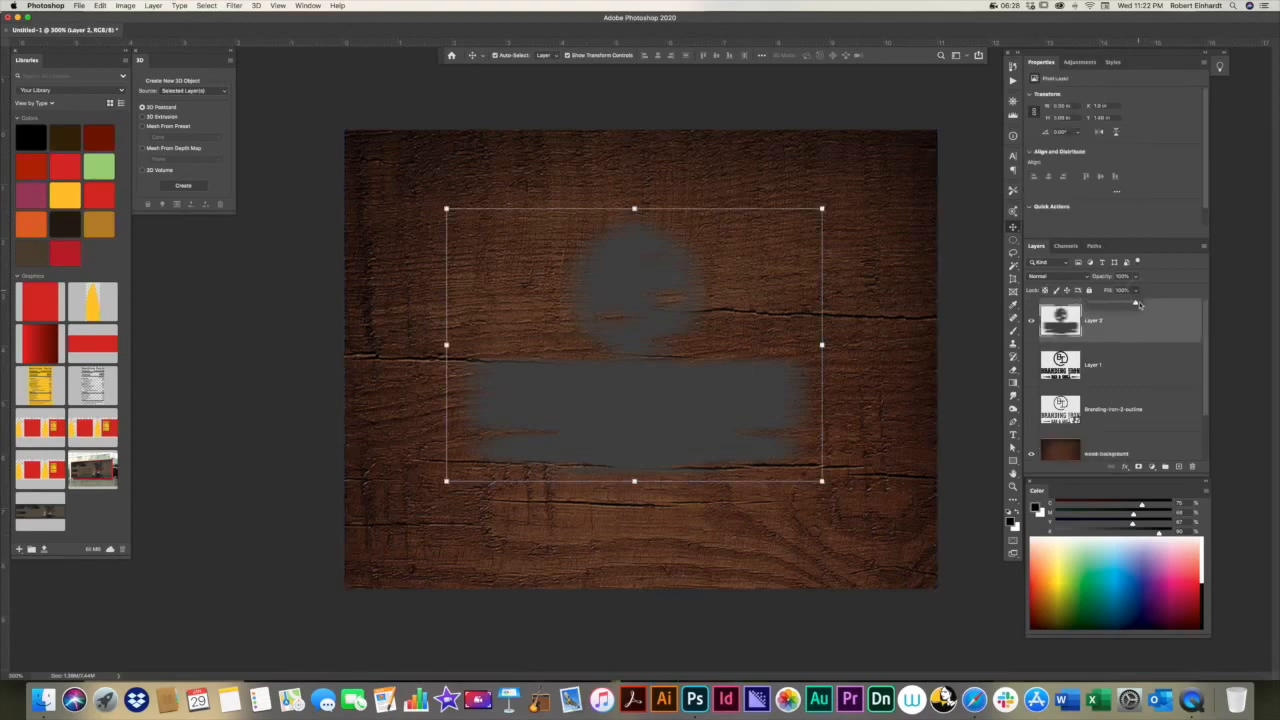
pyautogui.moveTo(1136, 304); pyautogui.dragTo(1107, 305)
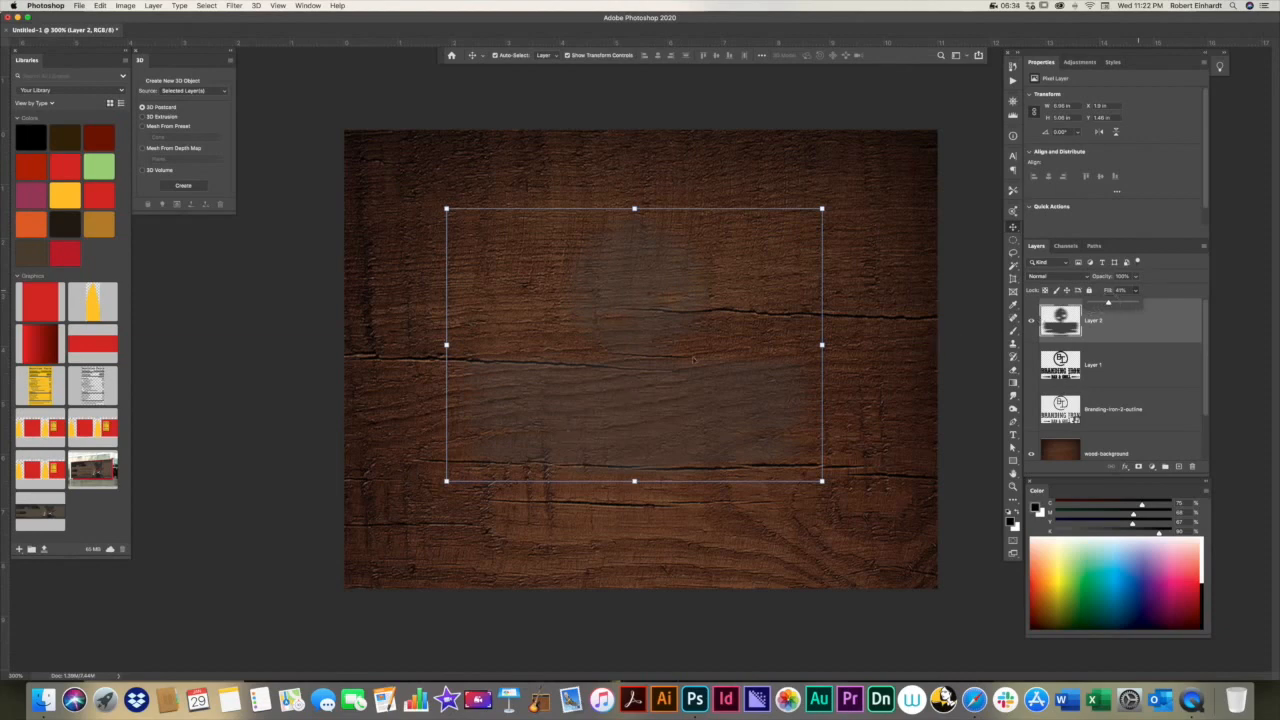
pyautogui.click(1088, 278)
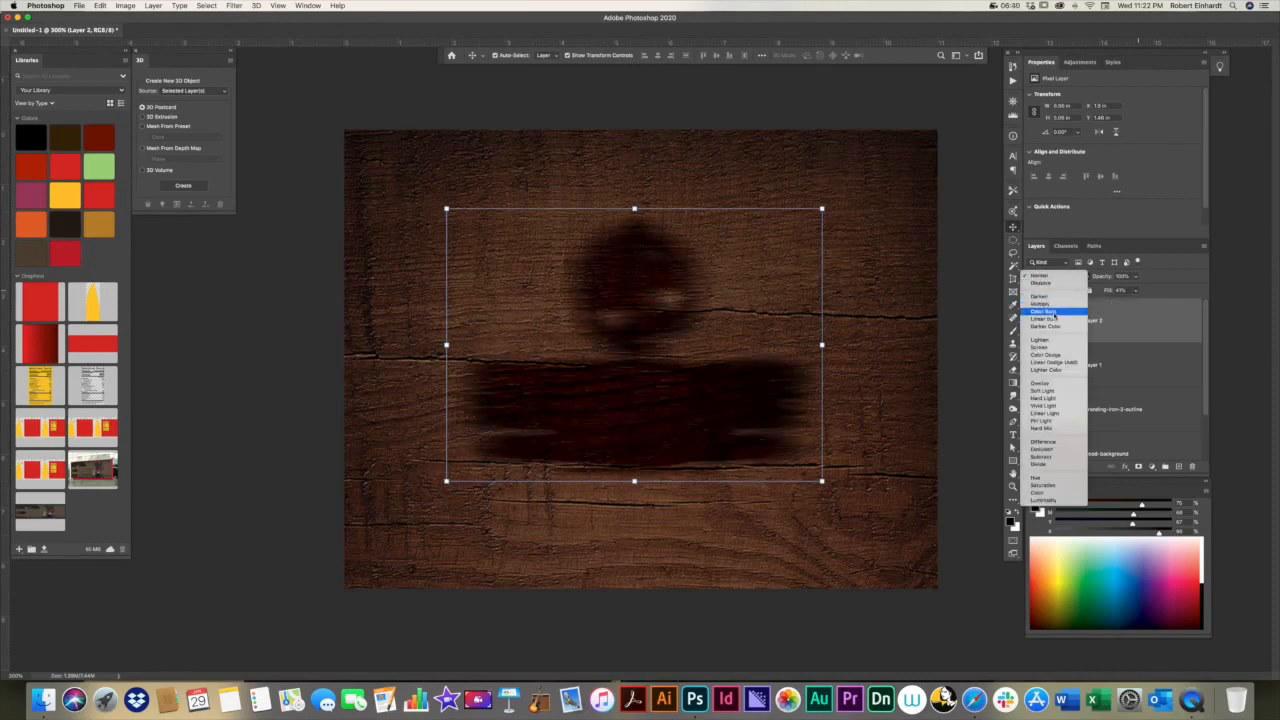
pyautogui.click(1052, 313)
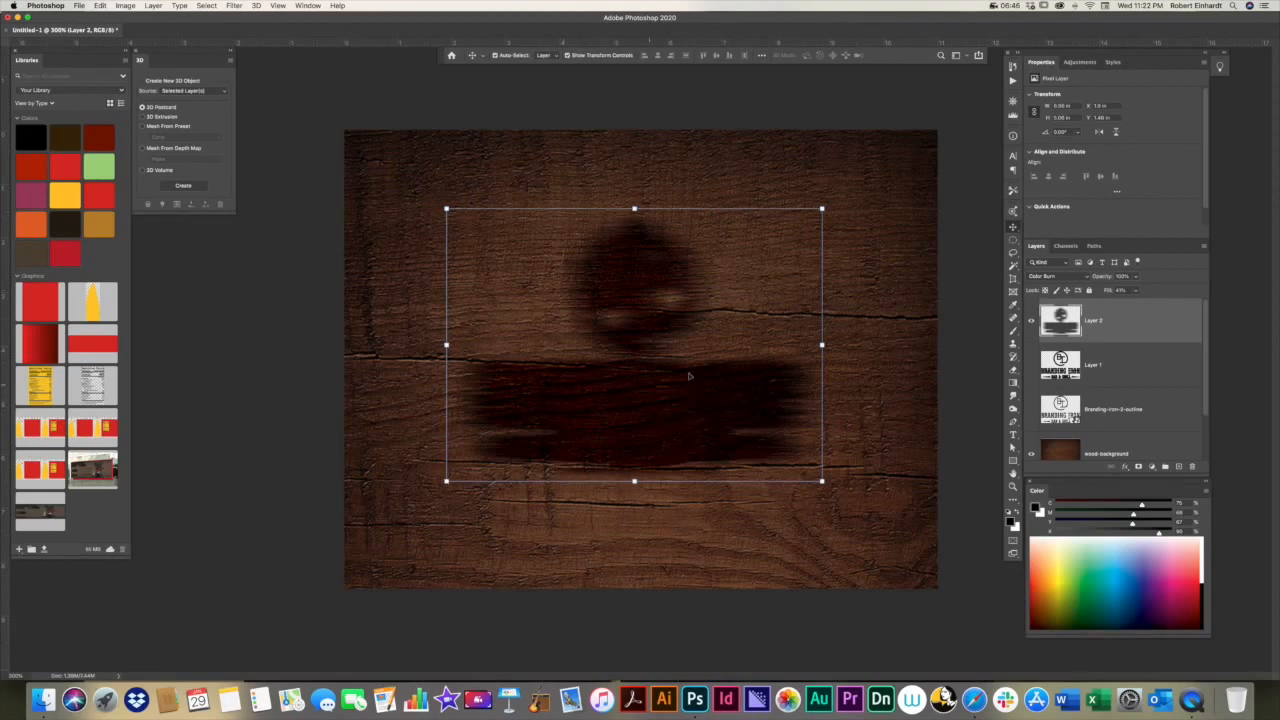
# Step: Try different fill strengths for the scorched silhouette on Layer 2 and settle on a fill of about 39%
pyautogui.click(1135, 290)
pyautogui.moveTo(1135, 305); pyautogui.dragTo(1172, 306)
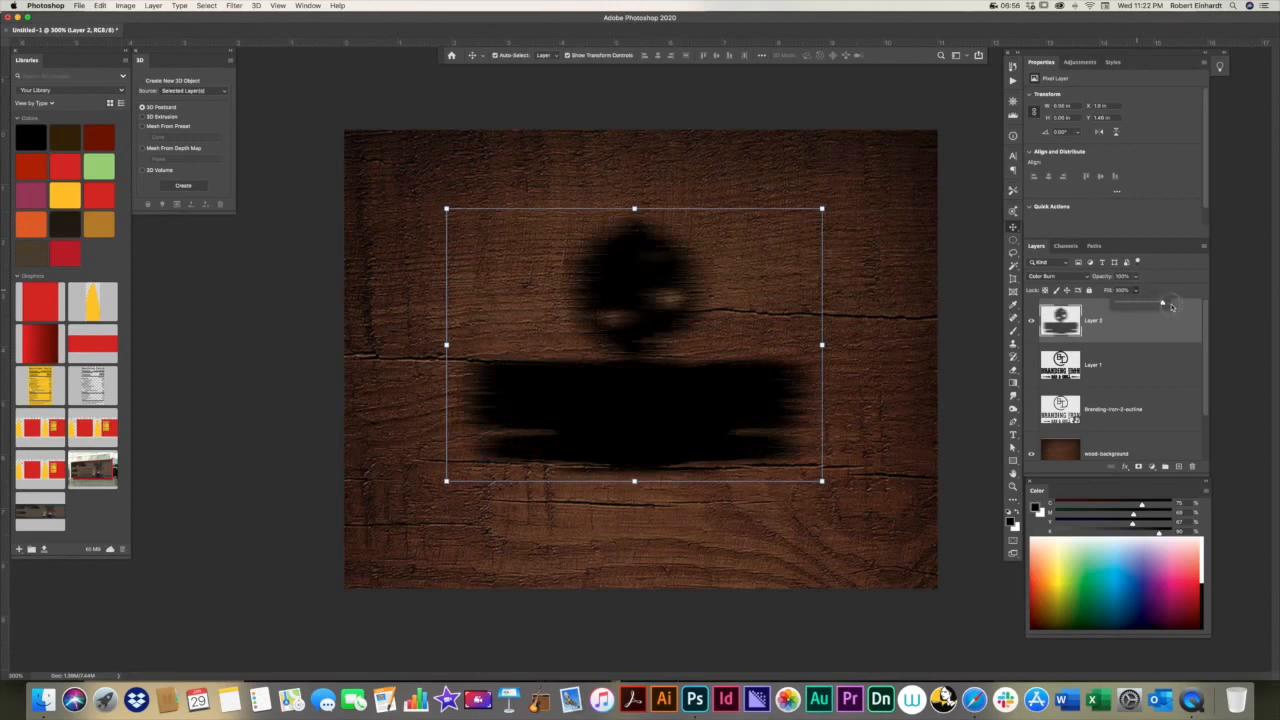
pyautogui.moveTo(1171, 303); pyautogui.dragTo(1133, 305)
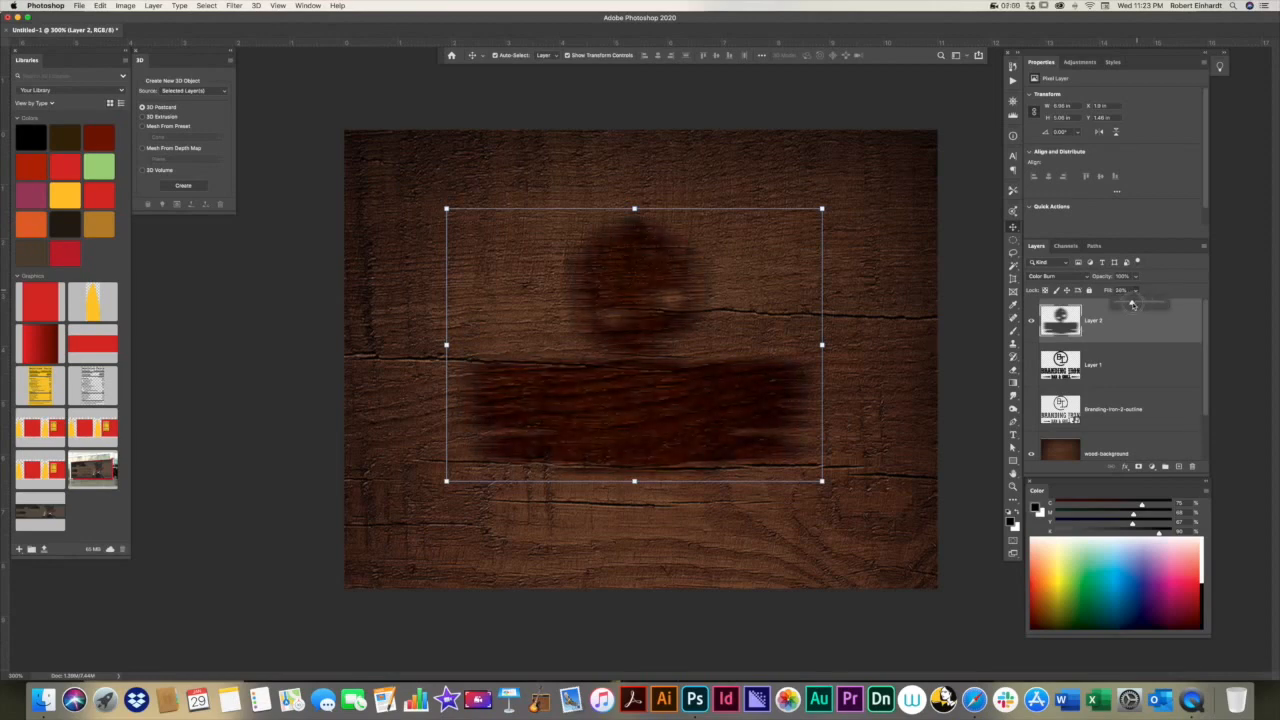
pyautogui.moveTo(1135, 305); pyautogui.dragTo(1137, 305)
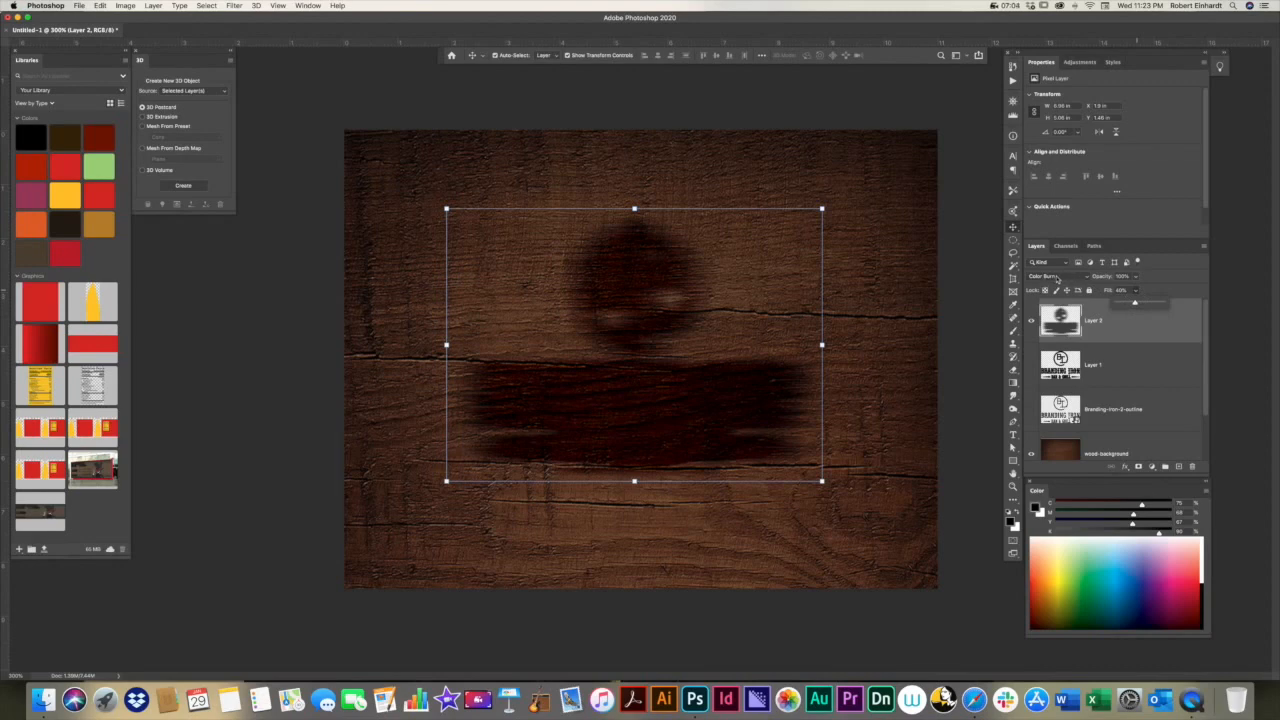
pyautogui.click(907, 352)
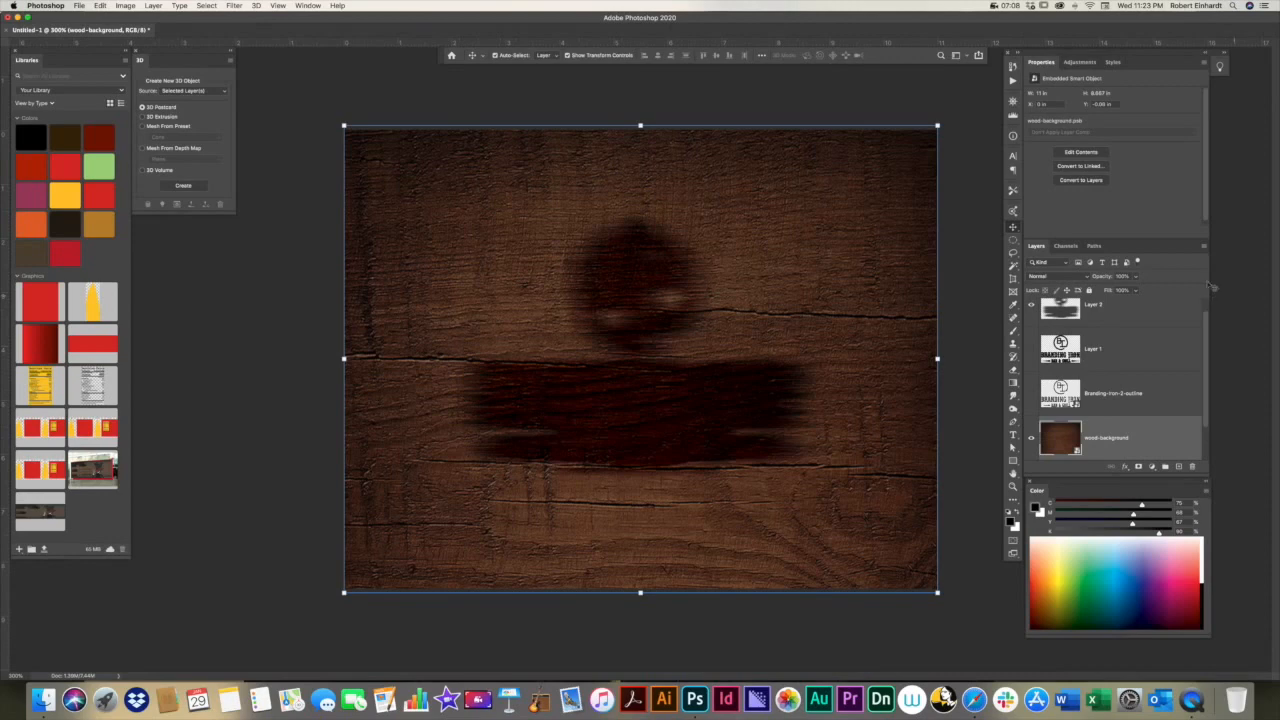
pyautogui.click(1096, 318)
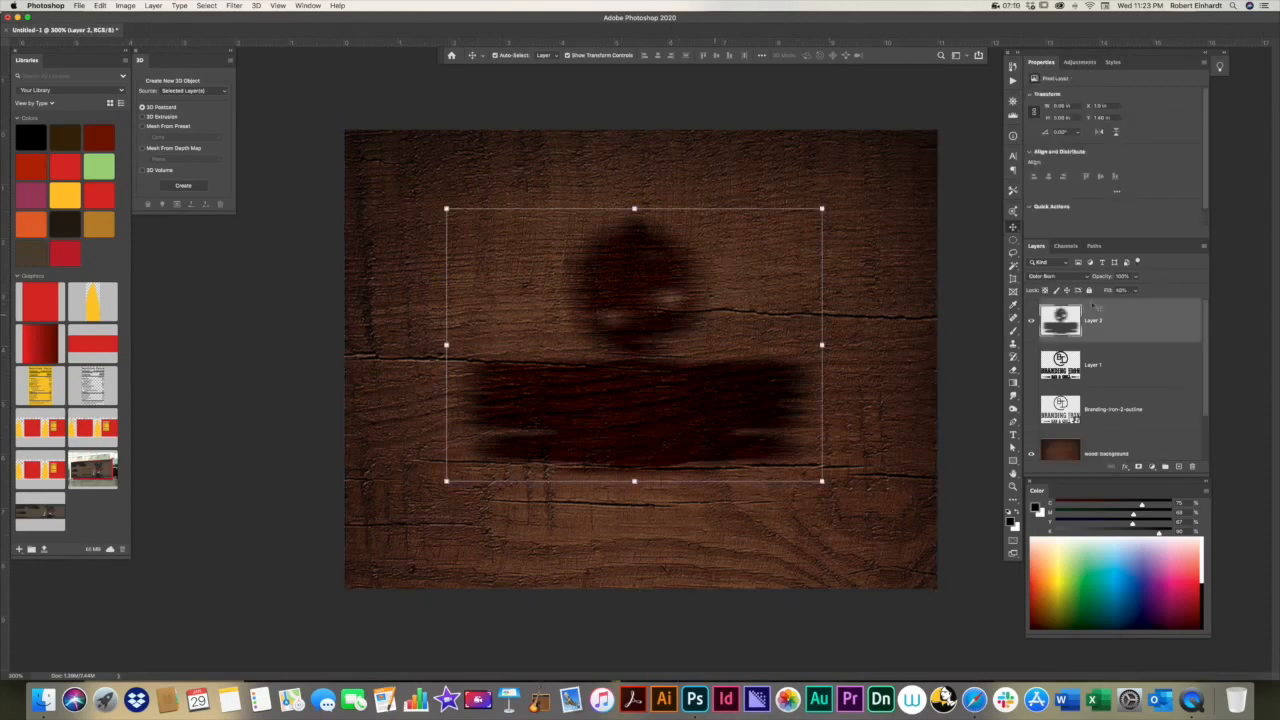
pyautogui.click(1137, 291)
pyautogui.moveTo(1135, 303); pyautogui.dragTo(1132, 304)
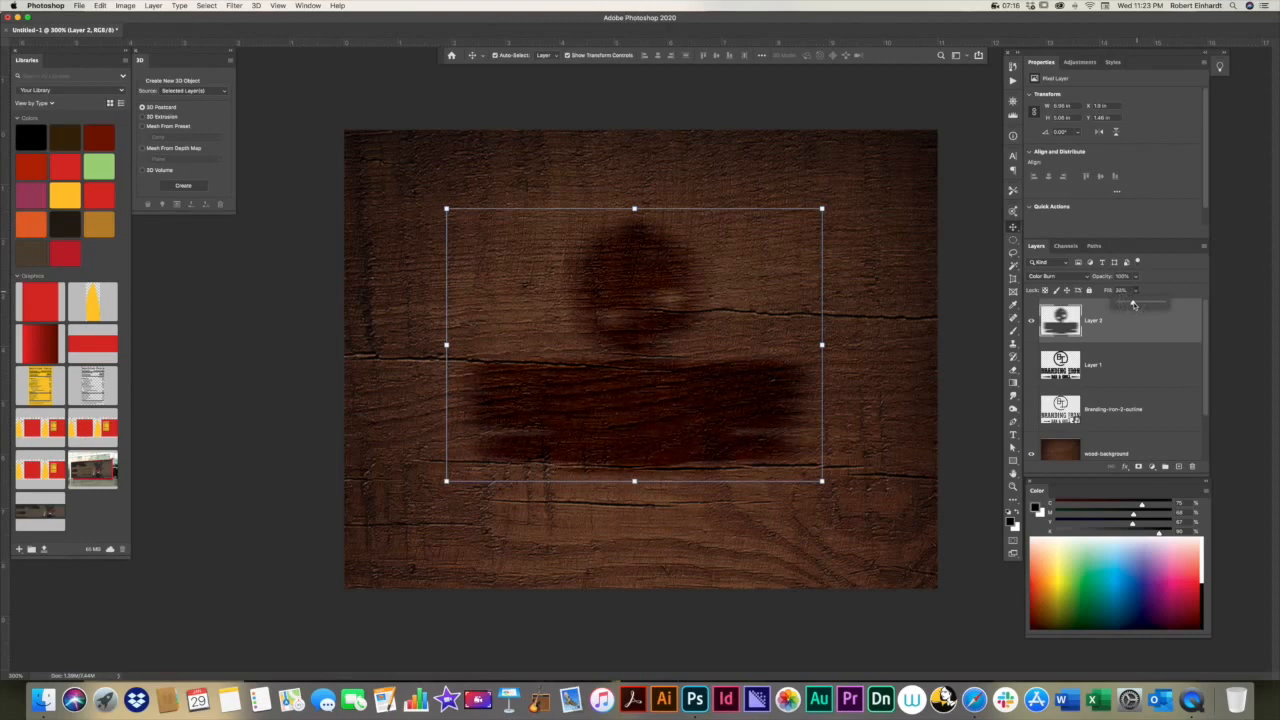
pyautogui.click(897, 333)
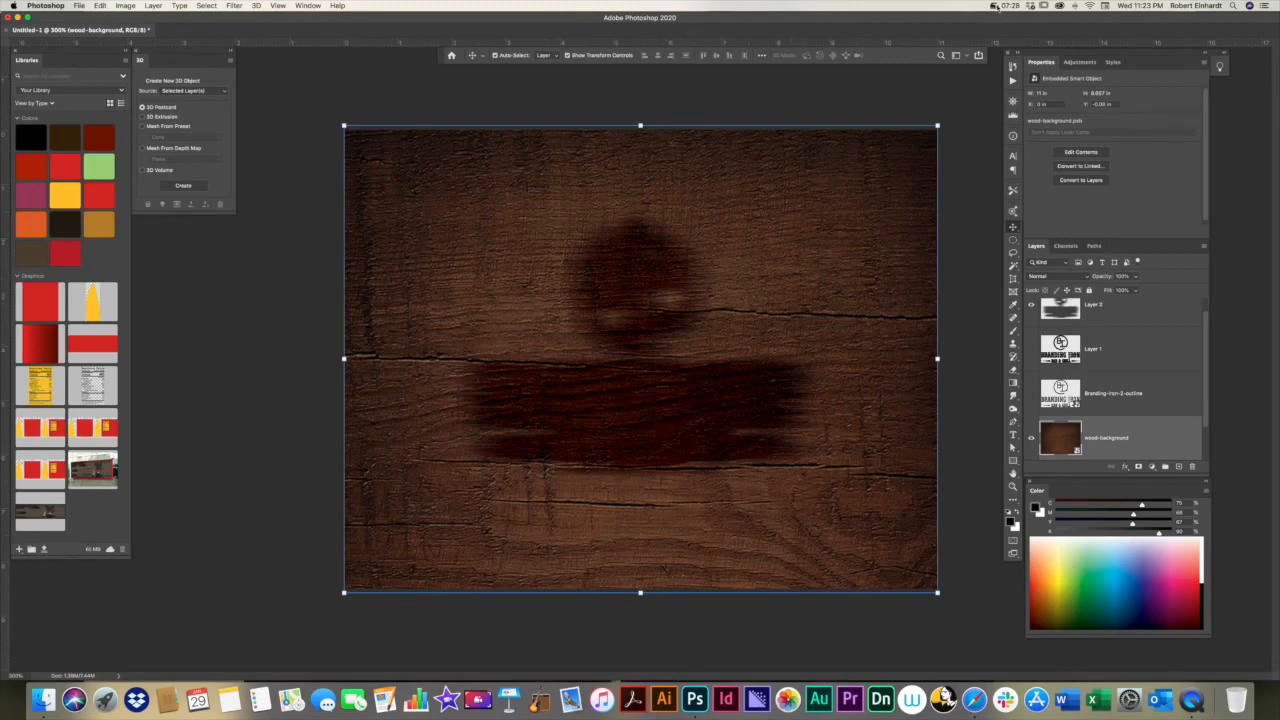
pyautogui.click(996, 5)
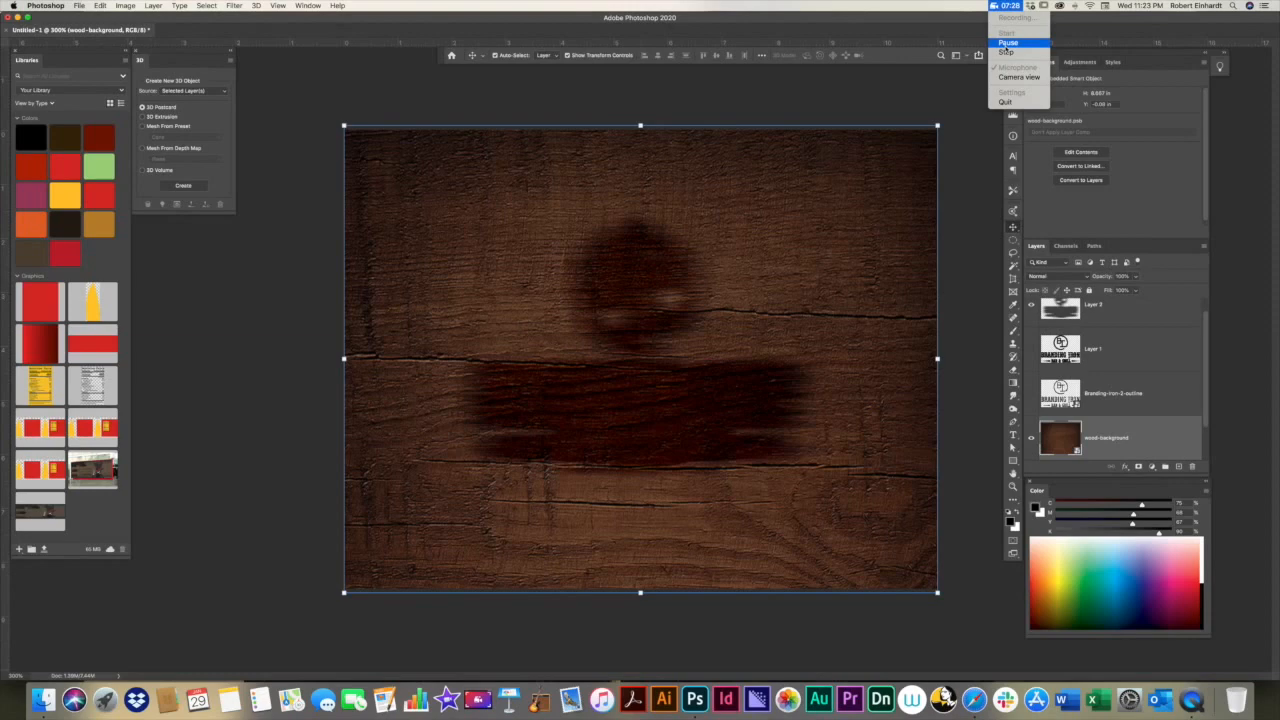
pyautogui.click(1008, 44)
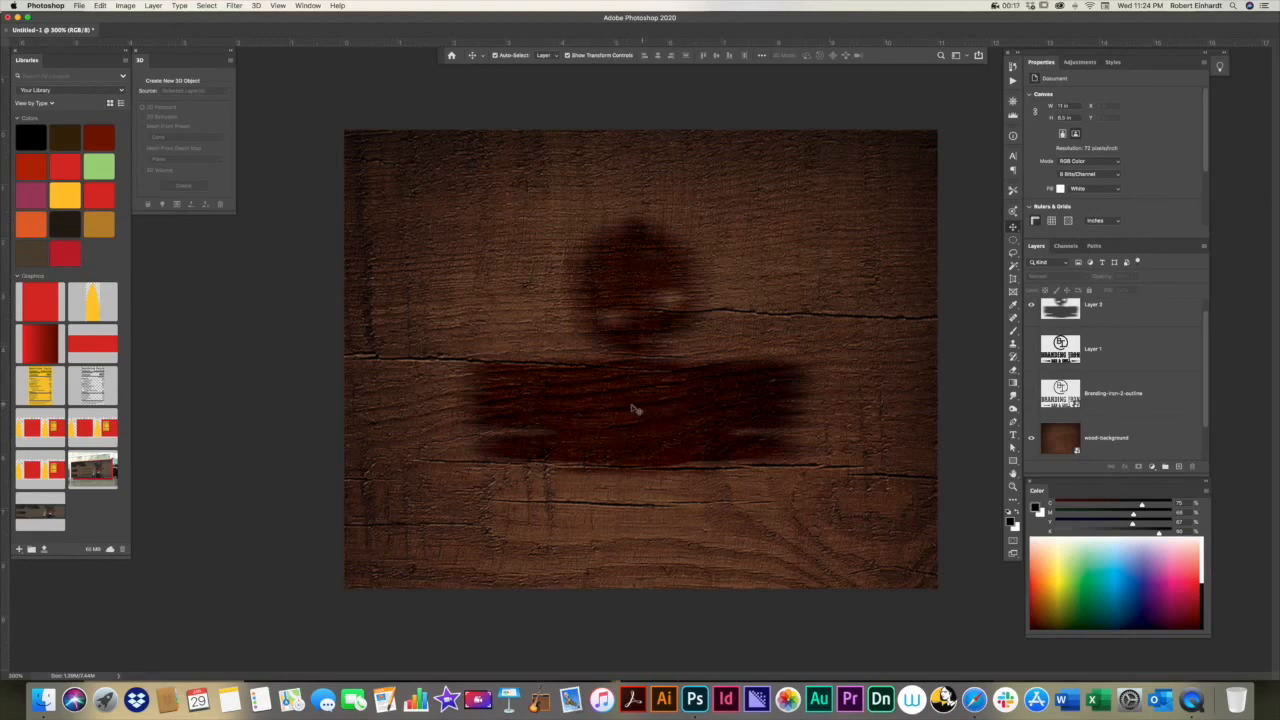
# Step: Show the black logo on Layer 1, select that layer, and invert it to white
pyautogui.click(1031, 349)
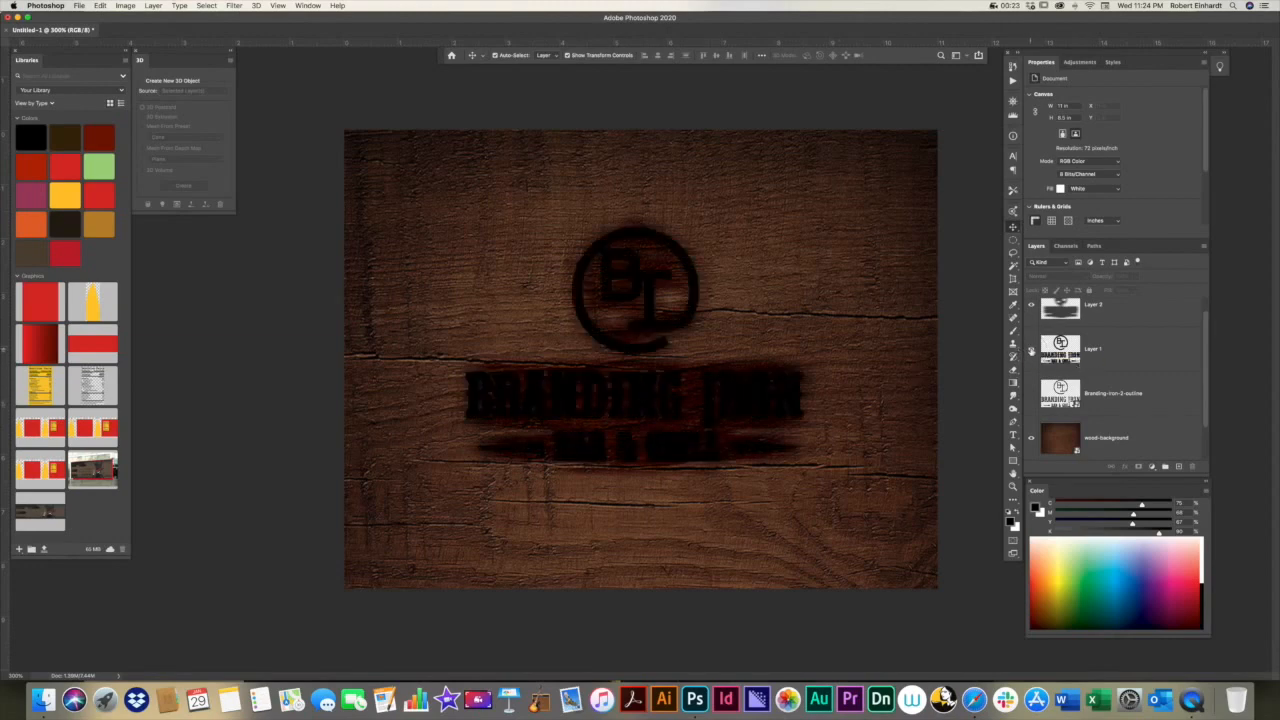
pyautogui.click(634, 353)
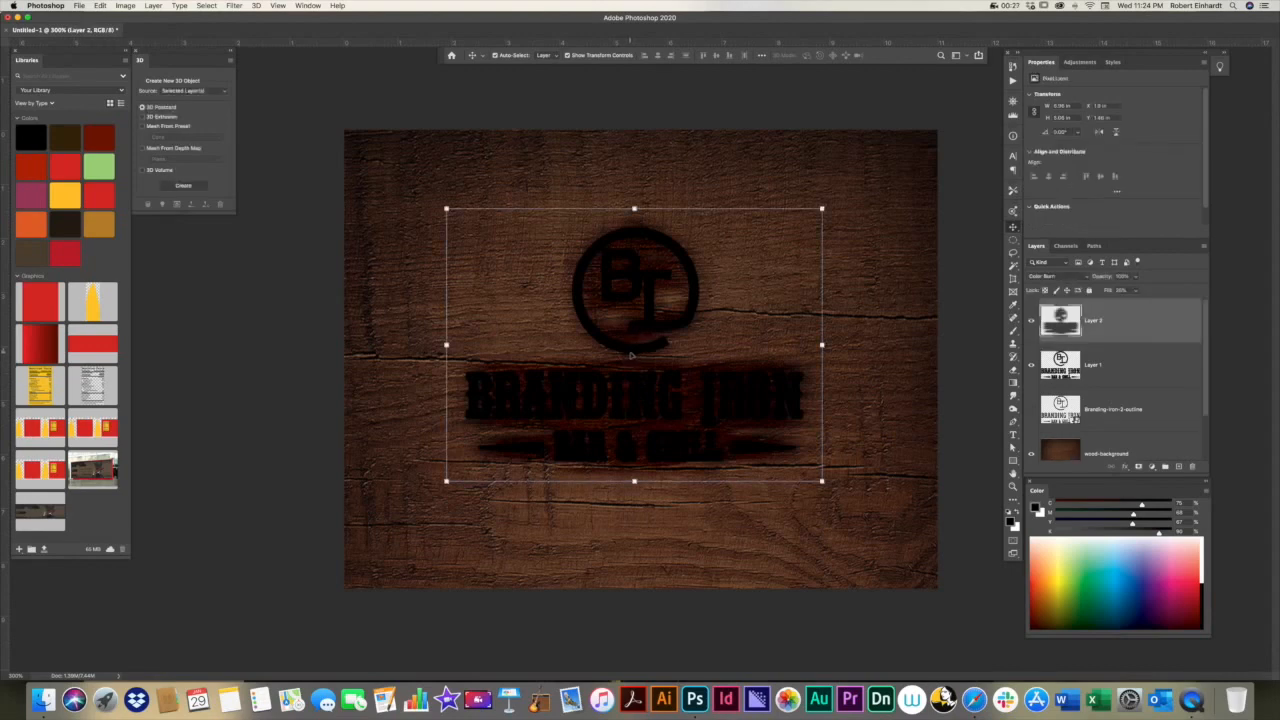
pyautogui.click(1114, 371)
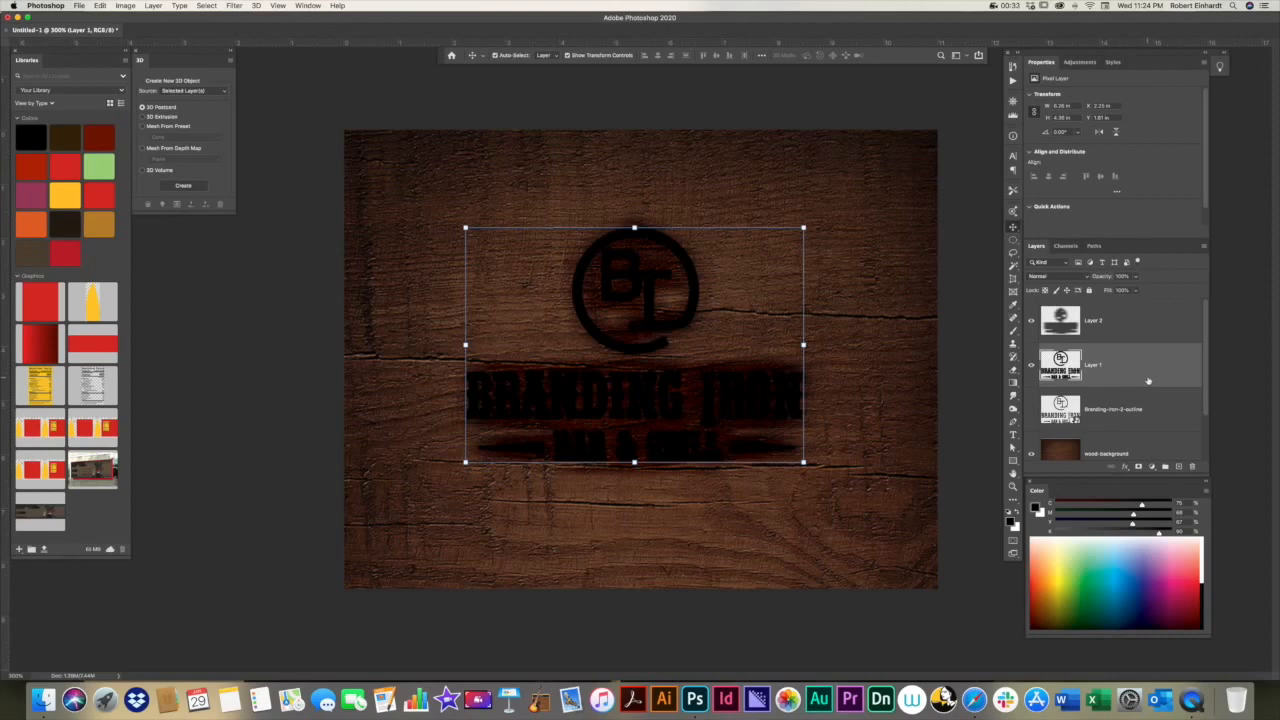
pyautogui.press('super+i')
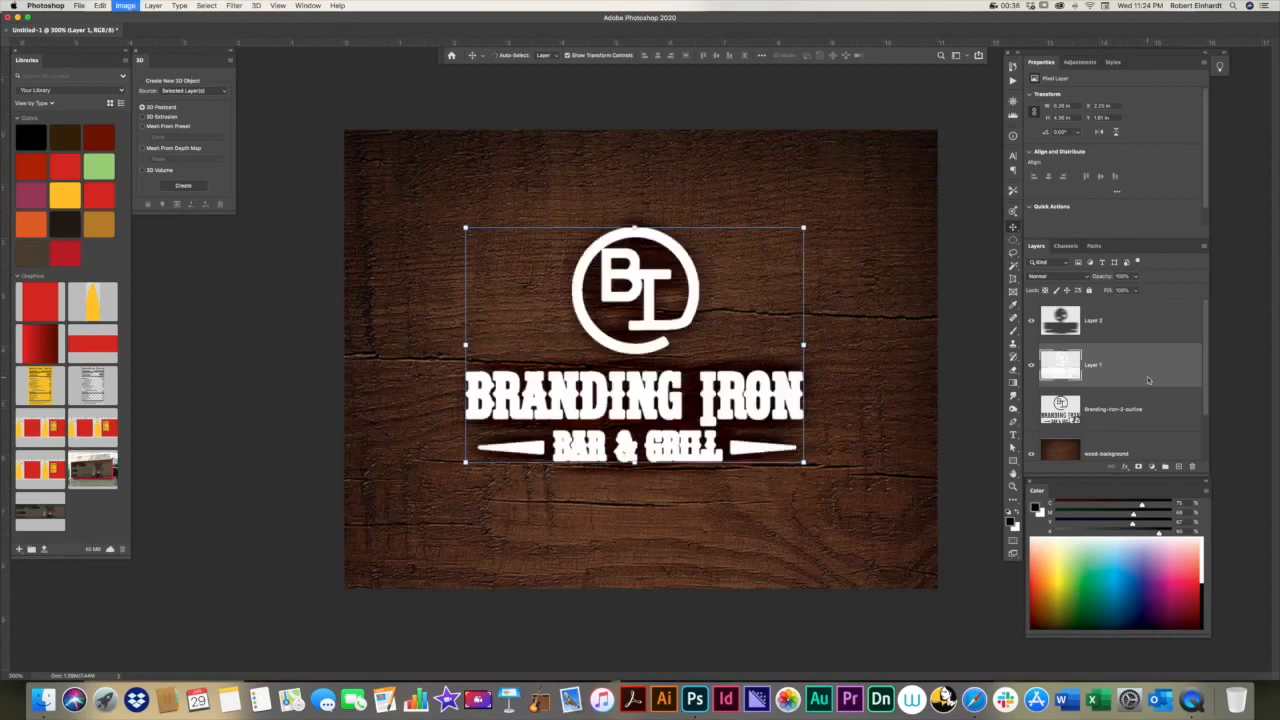
pyautogui.press('super+i')
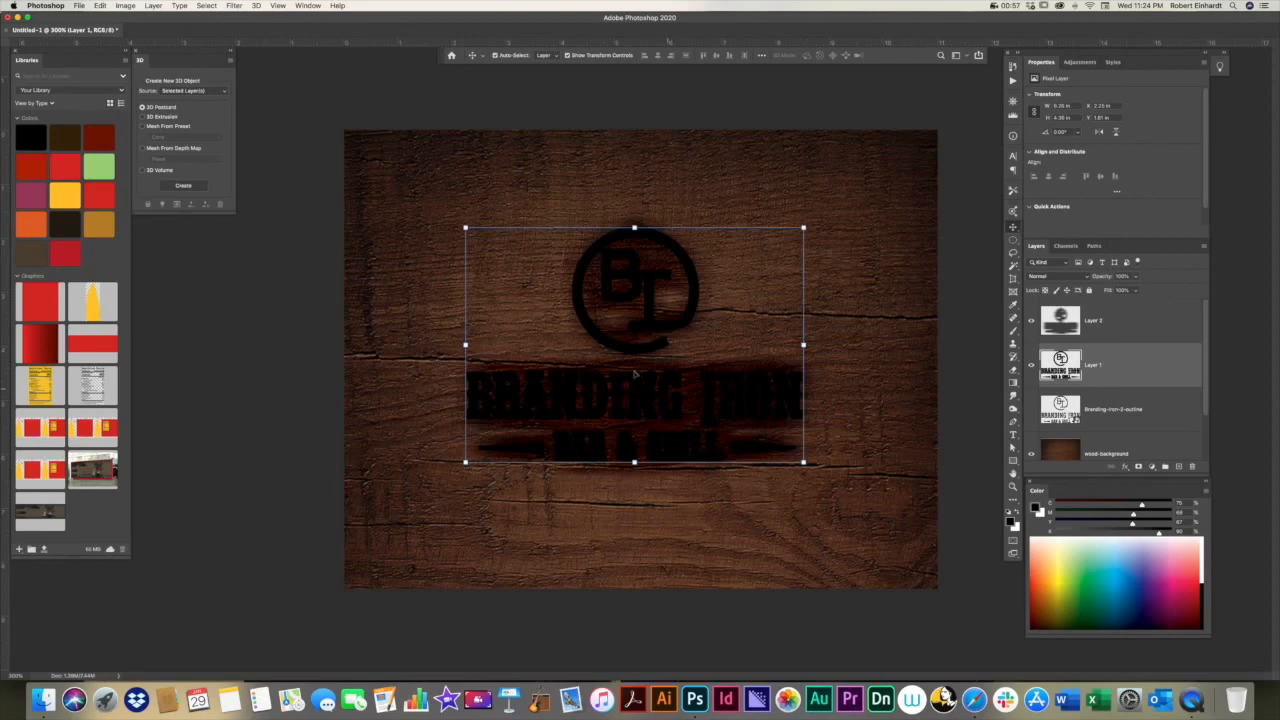
pyautogui.click(206, 6)
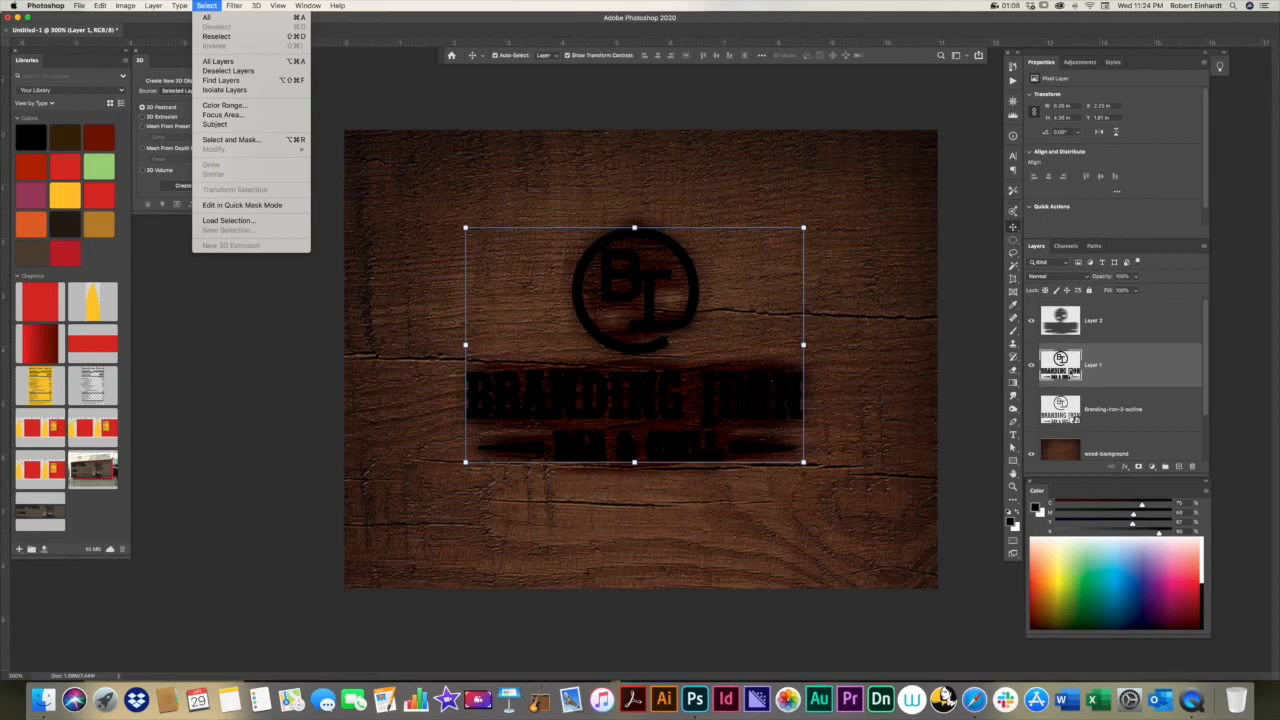
pyautogui.click(1066, 372)
pyautogui.keyDown('super'); pyautogui.click(1064, 372); pyautogui.keyUp('super')
pyautogui.click(206, 5)
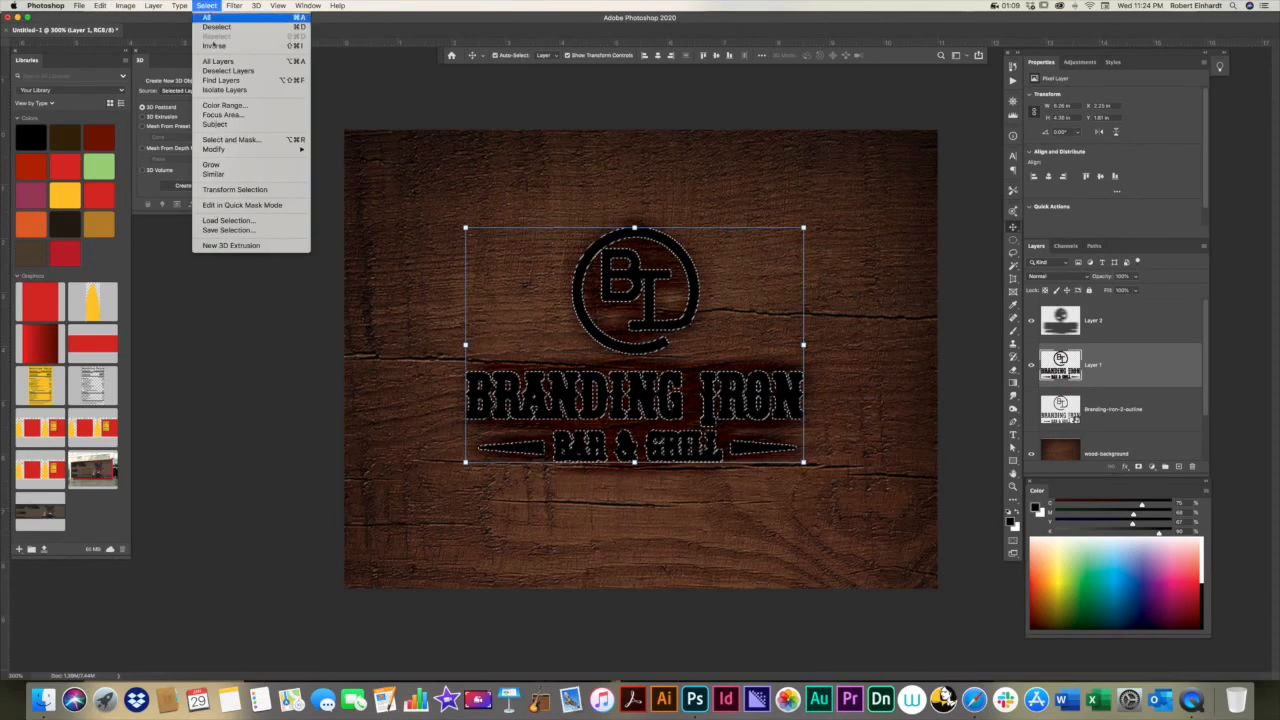
pyautogui.moveTo(270, 149)
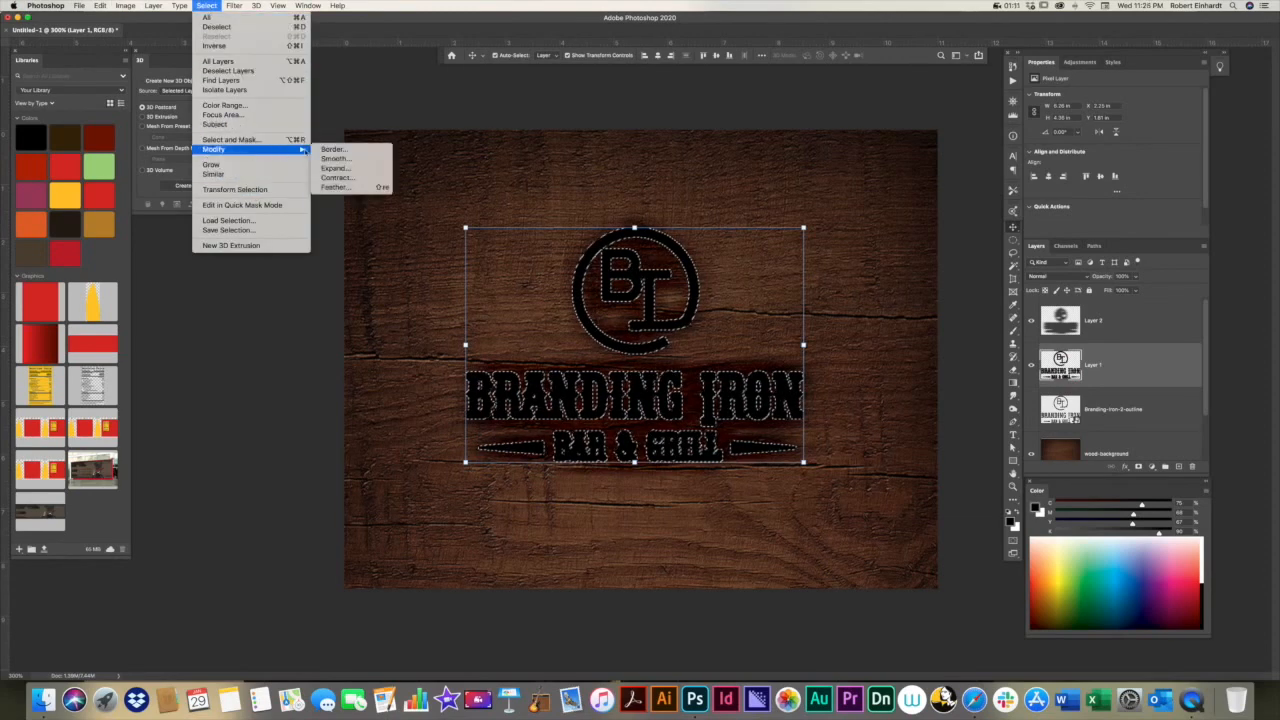
pyautogui.click(336, 188)
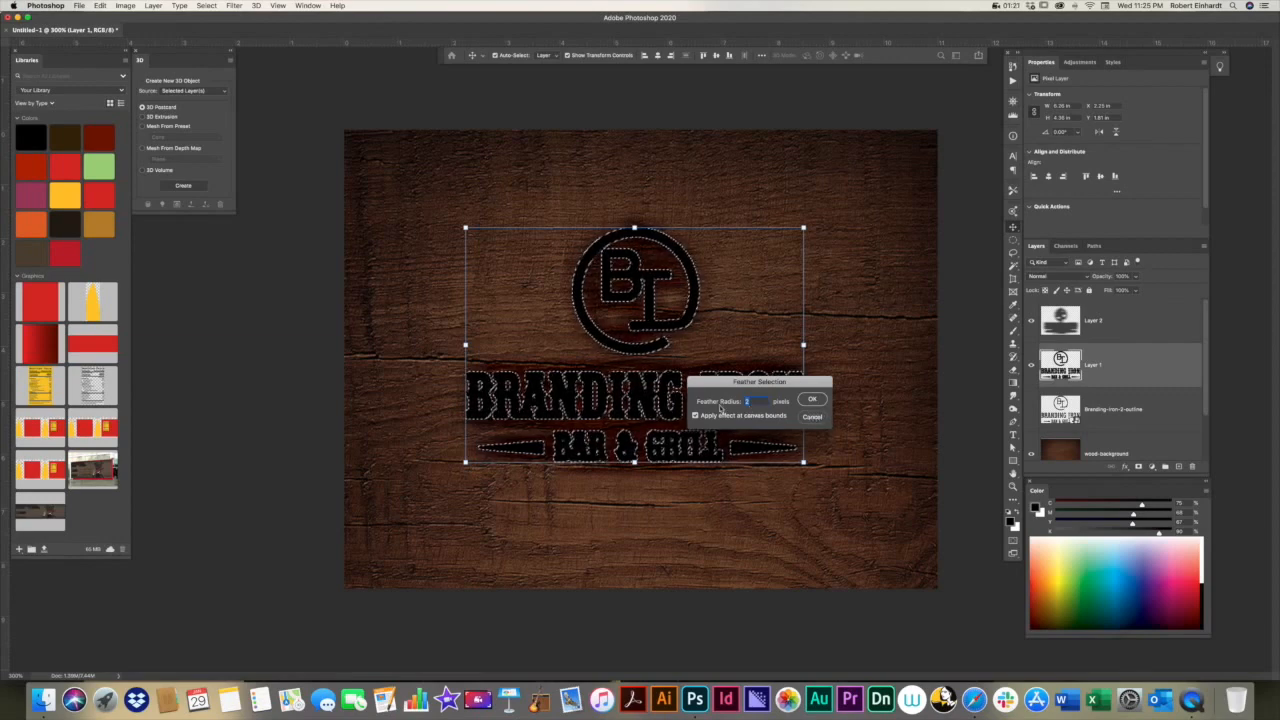
pyautogui.click(810, 417)
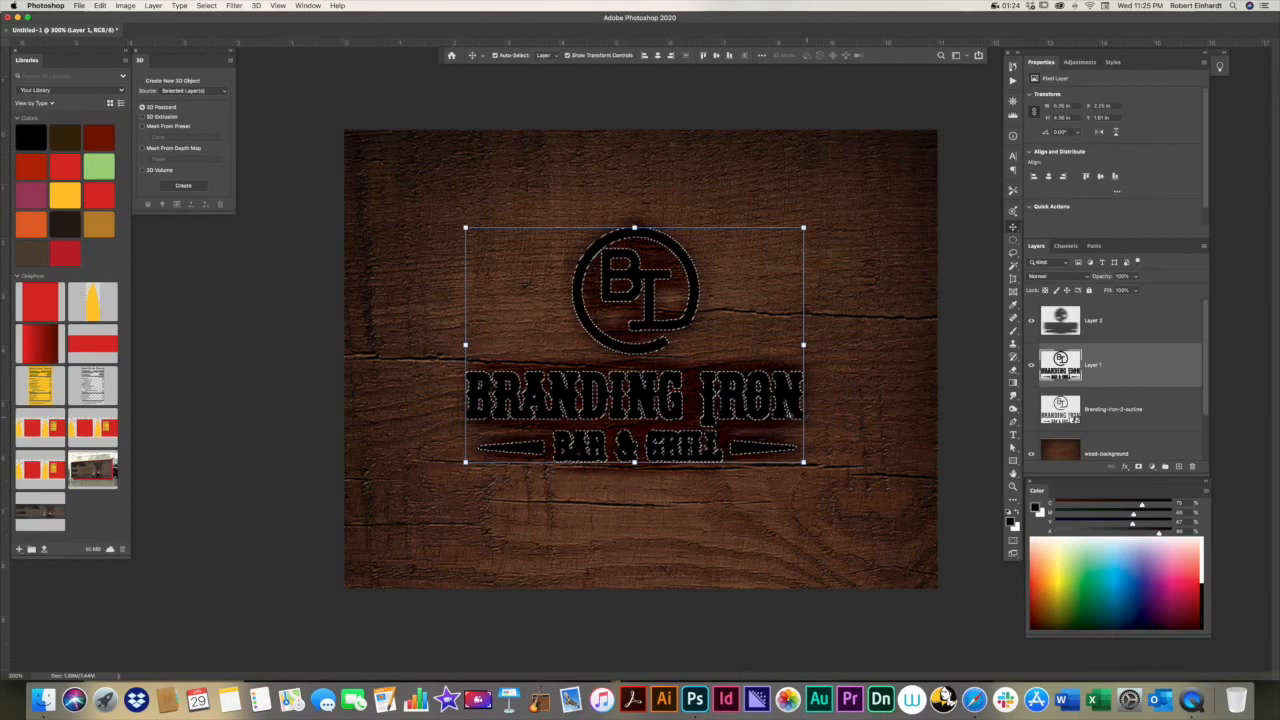
pyautogui.press('super+d')
pyautogui.click(862, 391)
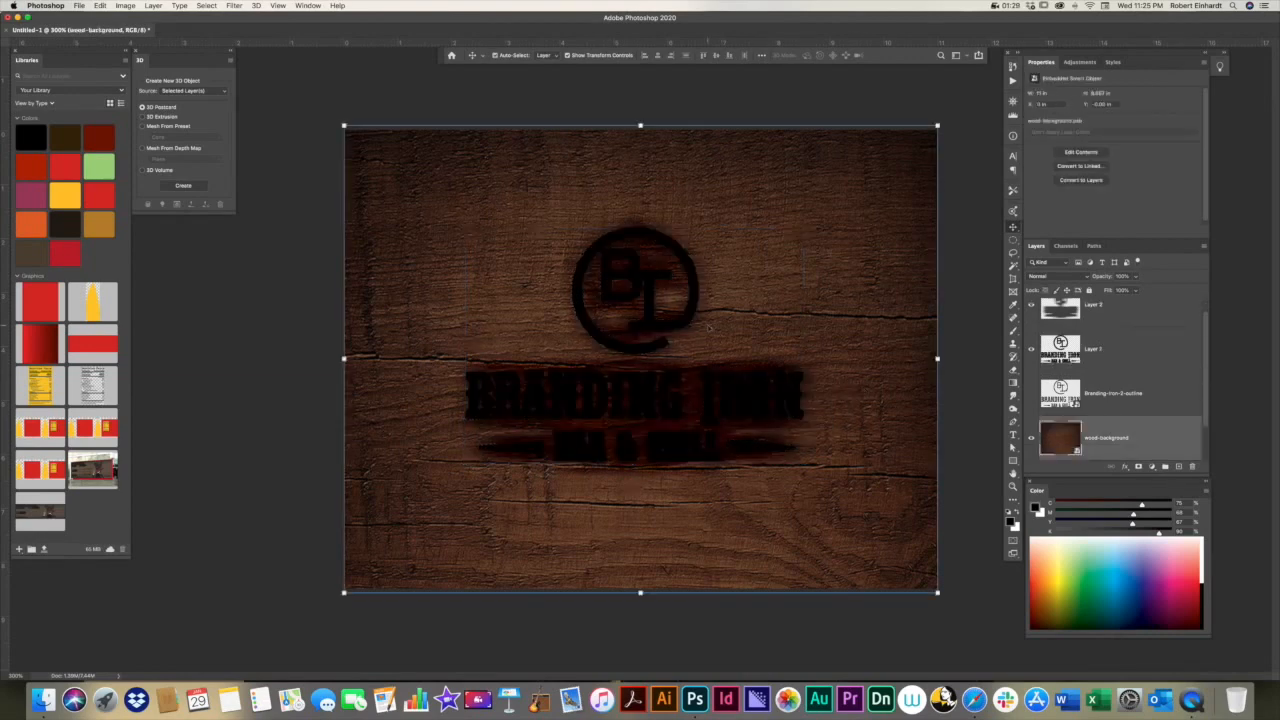
pyautogui.click(700, 322)
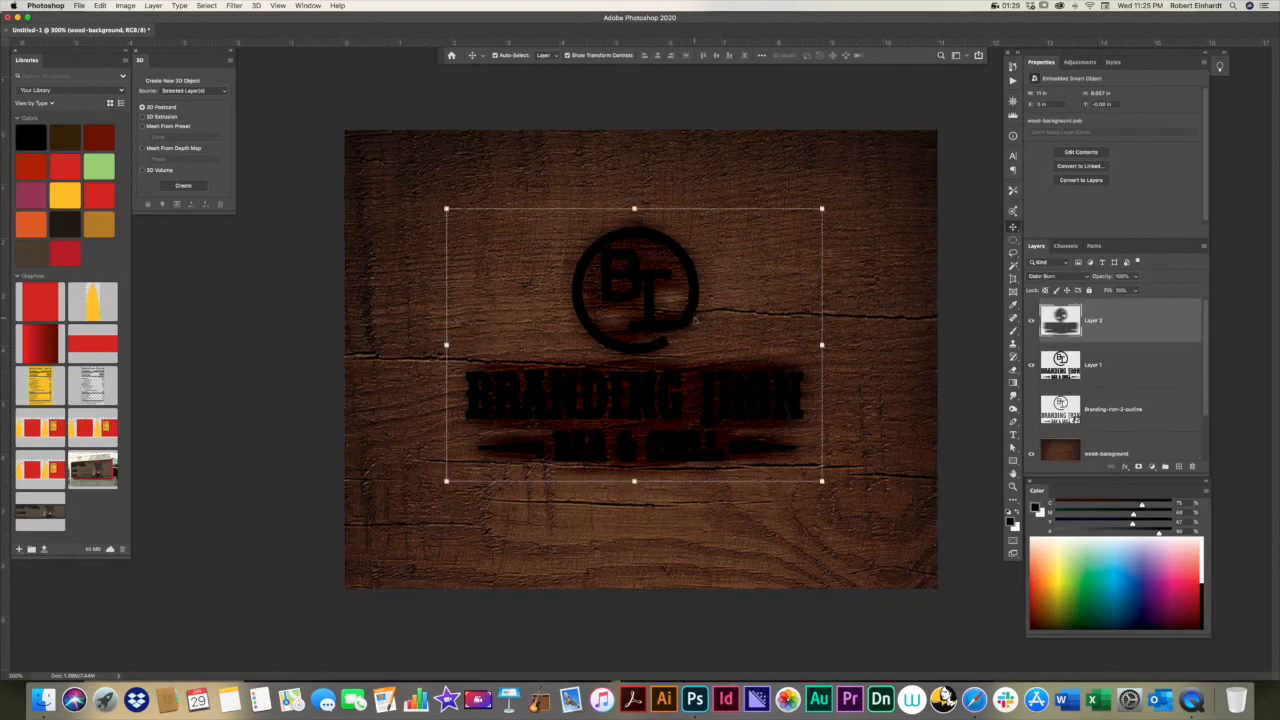
pyautogui.click(1100, 364)
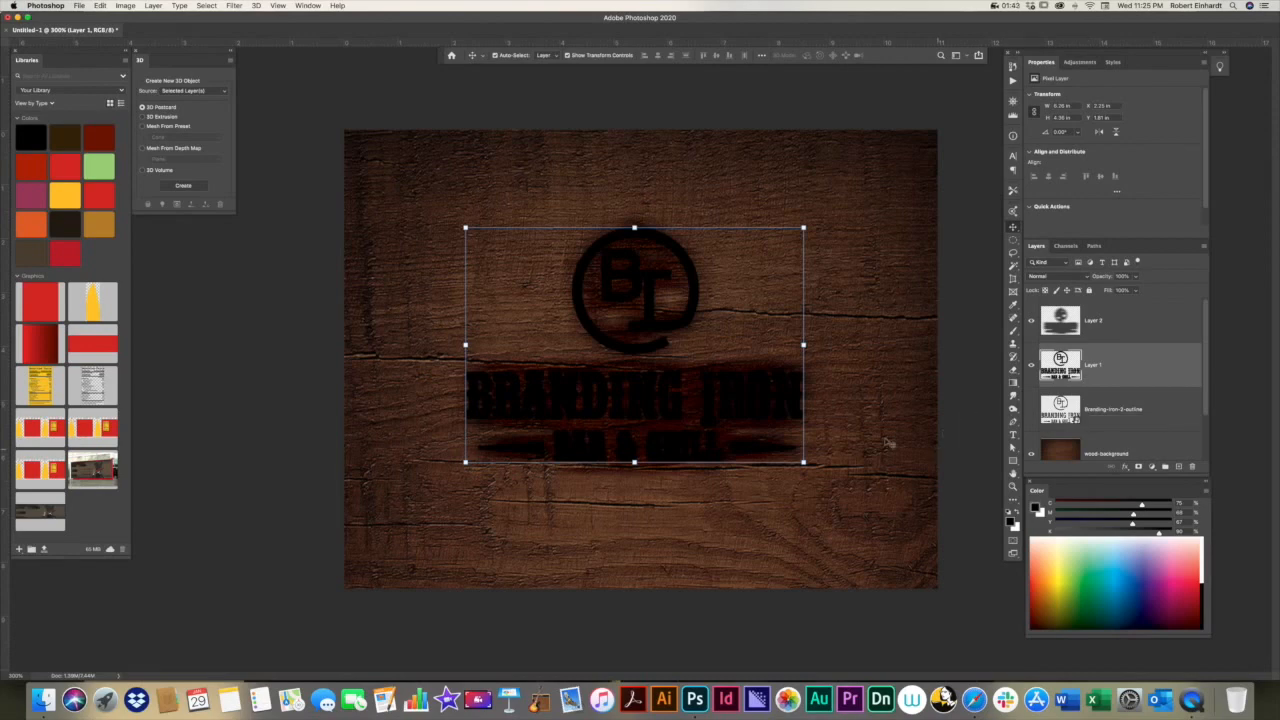
pyautogui.press('super+i')
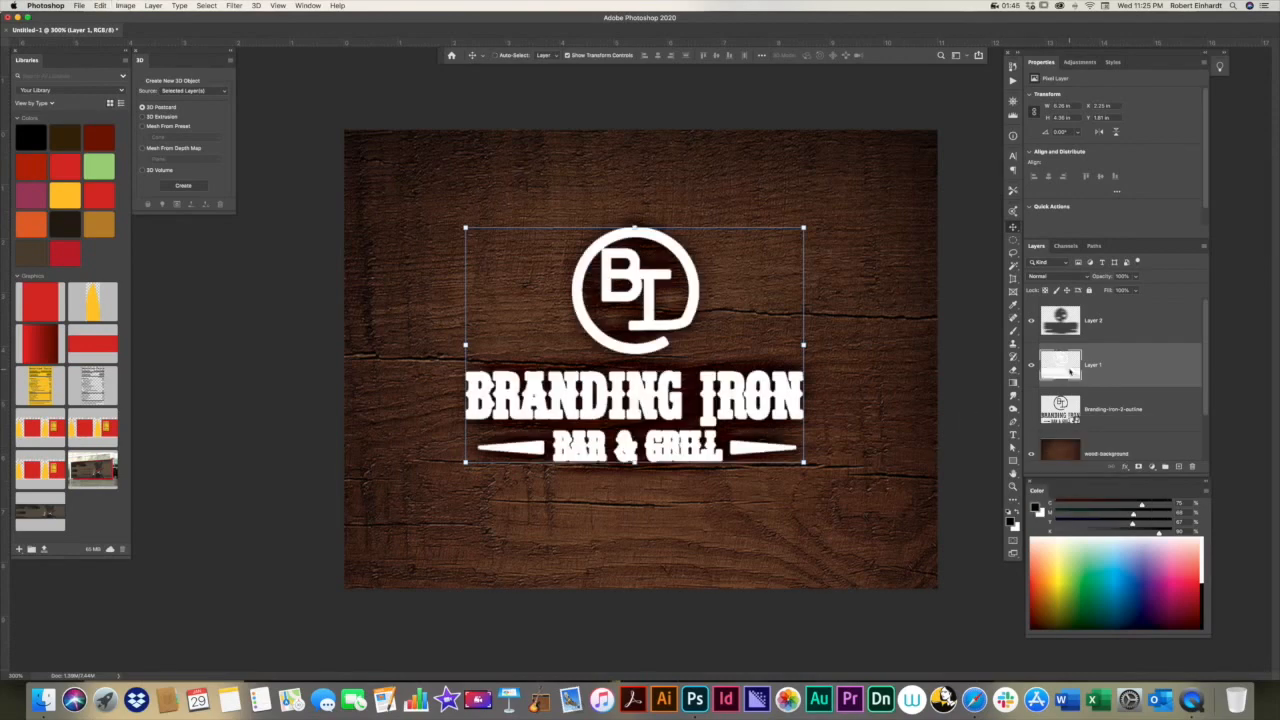
# Step: Try a reduced opacity on Layer 1, restore it to 100%, and lower the layer's fill to about 30% instead
pyautogui.click(845, 390)
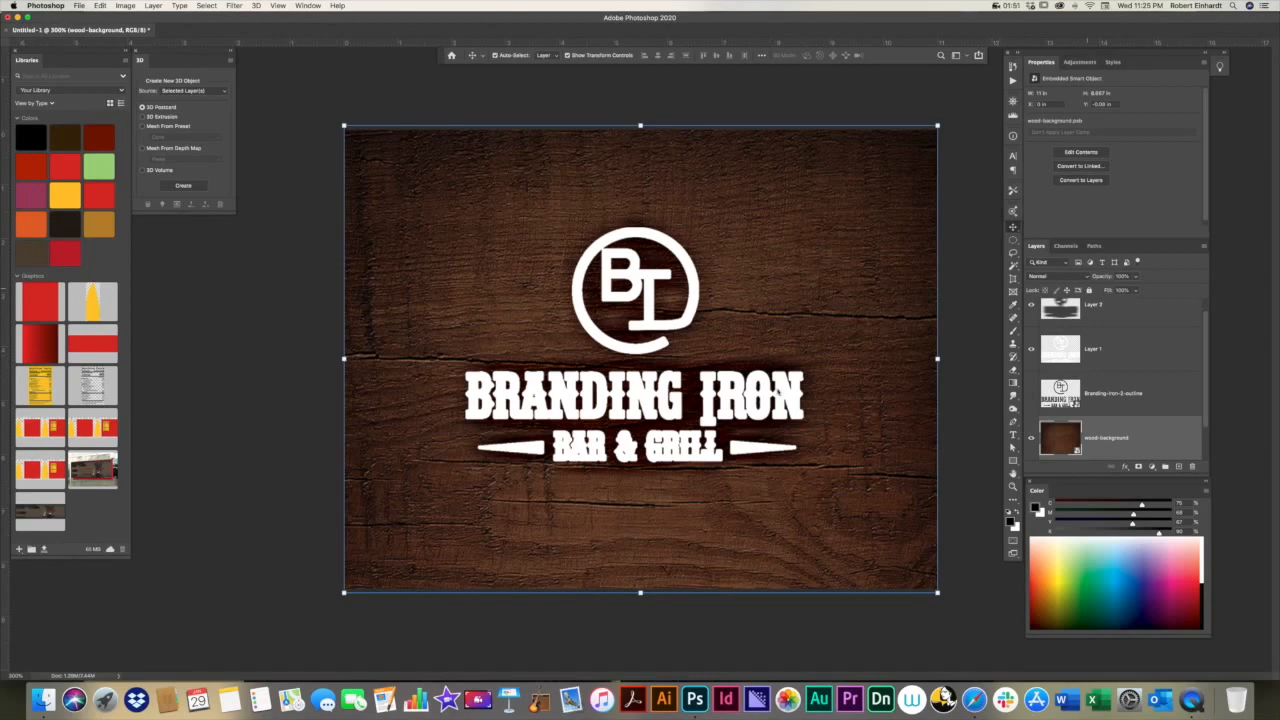
pyautogui.click(1107, 355)
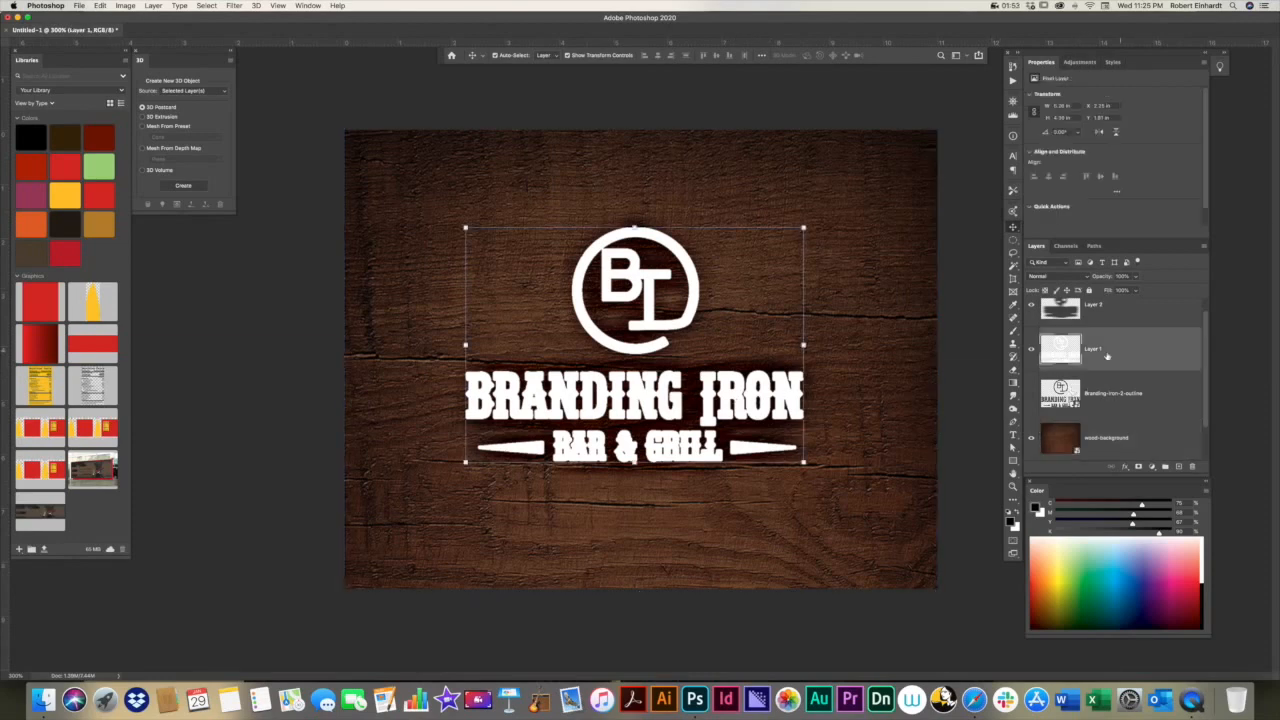
pyautogui.click(1135, 276)
pyautogui.moveTo(1137, 290); pyautogui.dragTo(1100, 289)
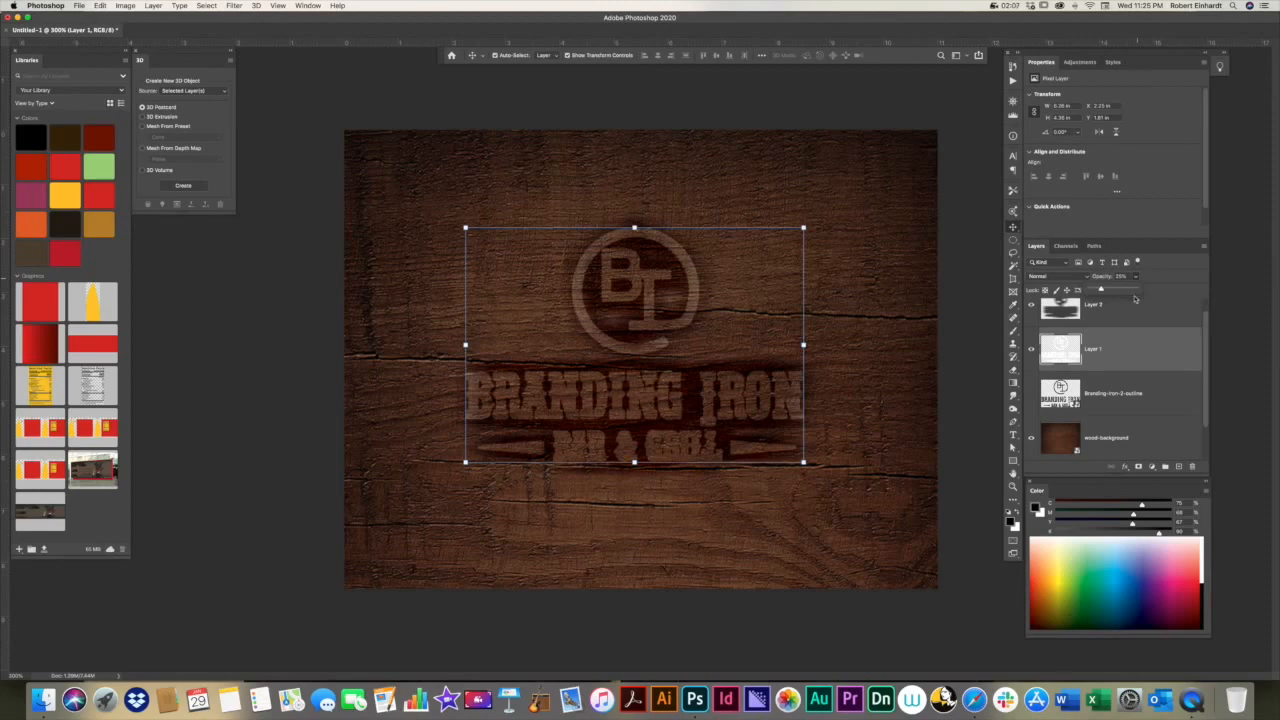
pyautogui.moveTo(1101, 289)
pyautogui.mouseDown()
pyautogui.moveTo(1136, 290)
pyautogui.moveTo(1104, 305)
pyautogui.mouseUp()
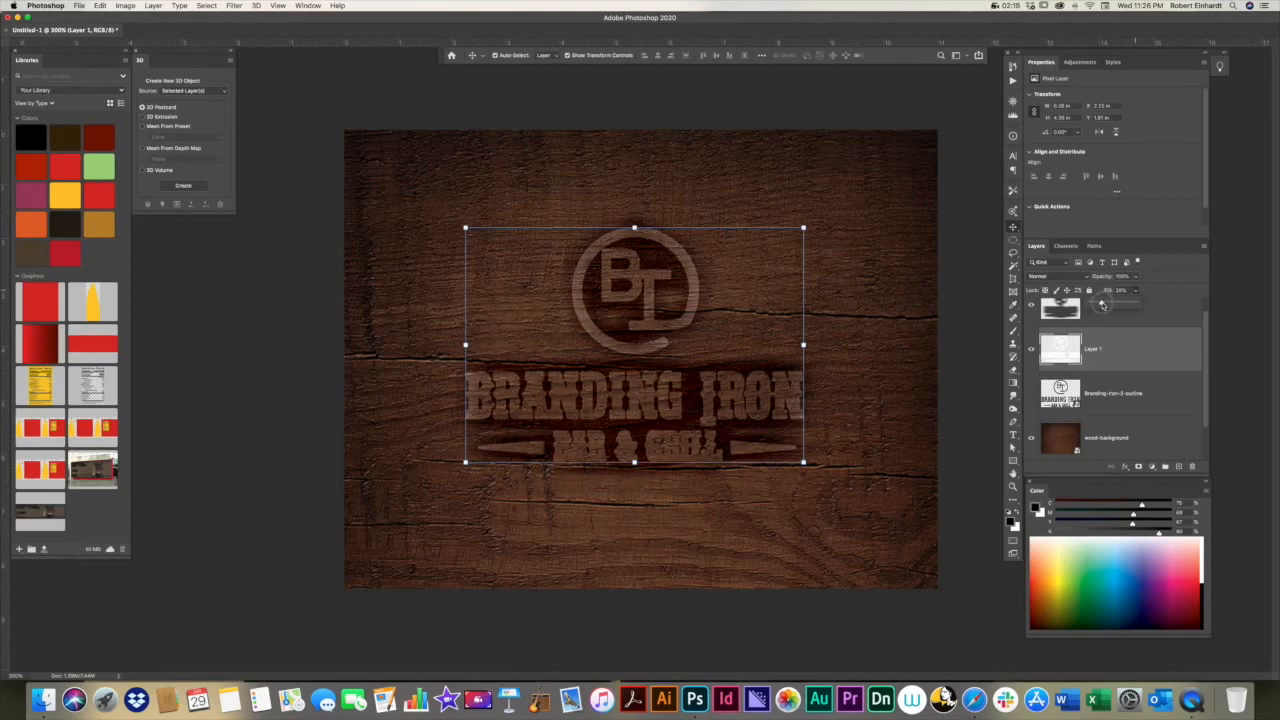
pyautogui.moveTo(1101, 305); pyautogui.dragTo(1105, 305)
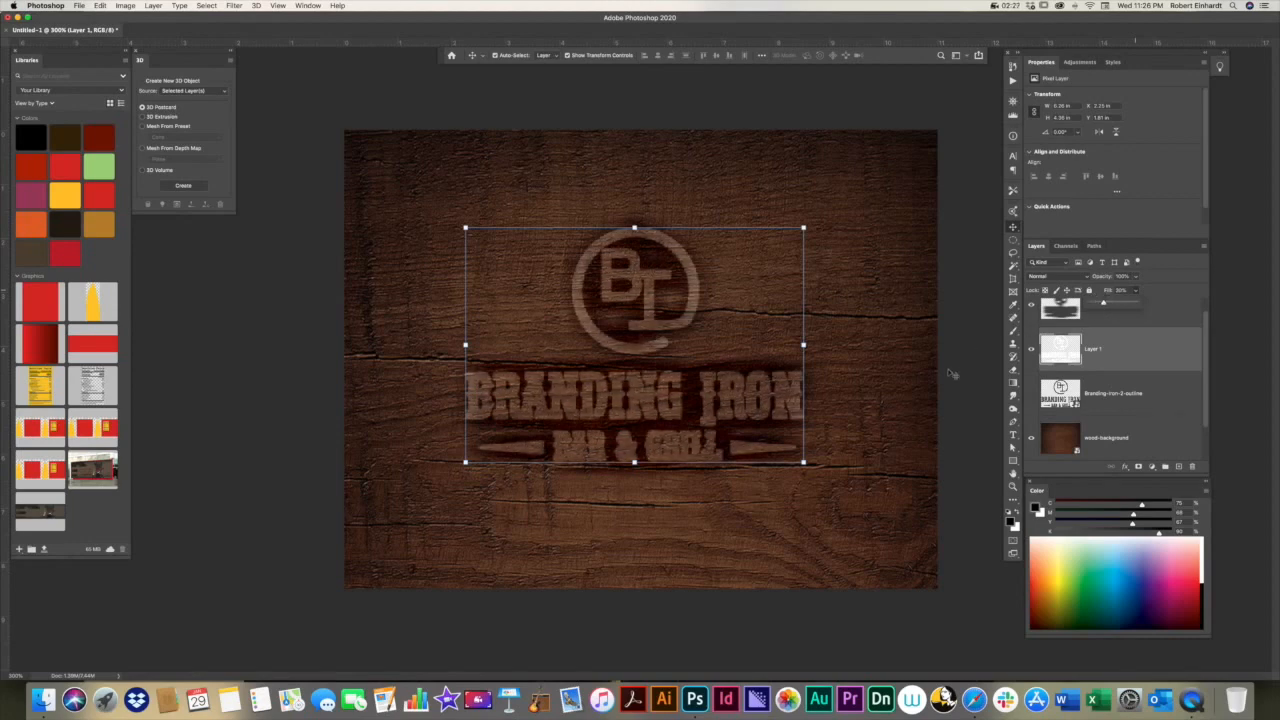
pyautogui.keyDown('super'); pyautogui.click(912, 382); pyautogui.keyUp('super')
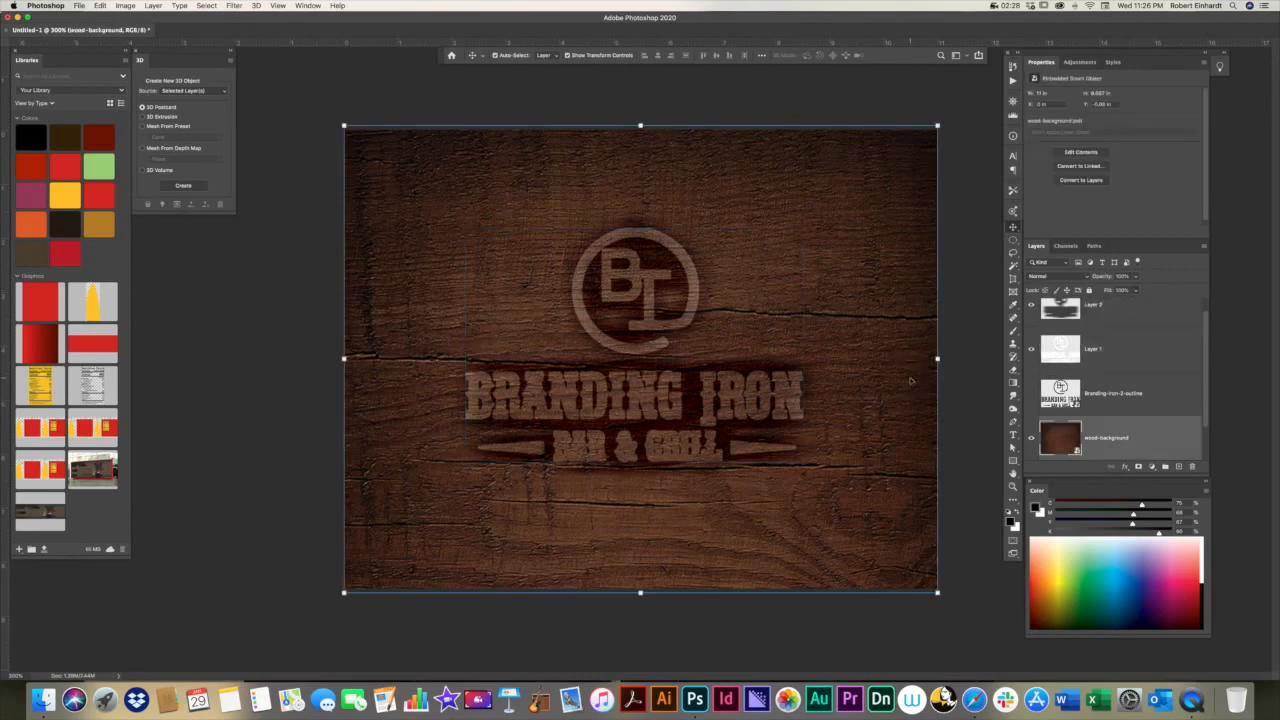
pyautogui.keyDown('super'); pyautogui.click(650, 318); pyautogui.keyUp('super')
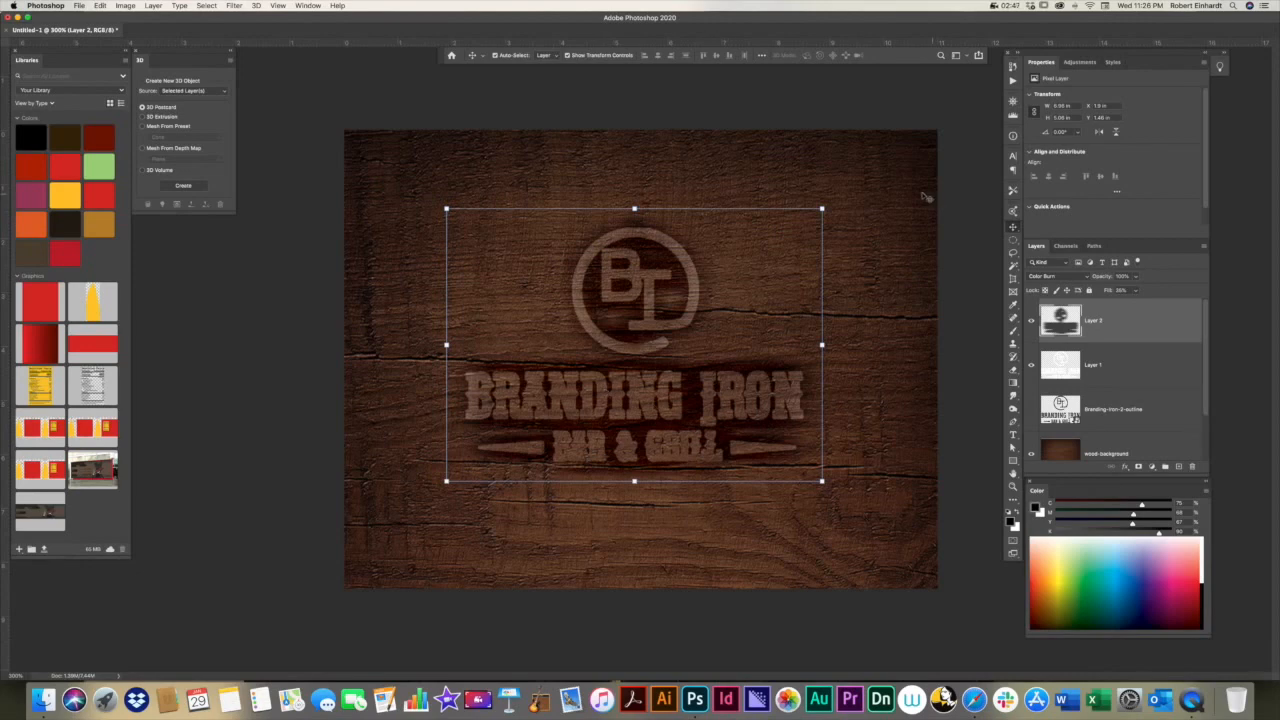
pyautogui.click(993, 7)
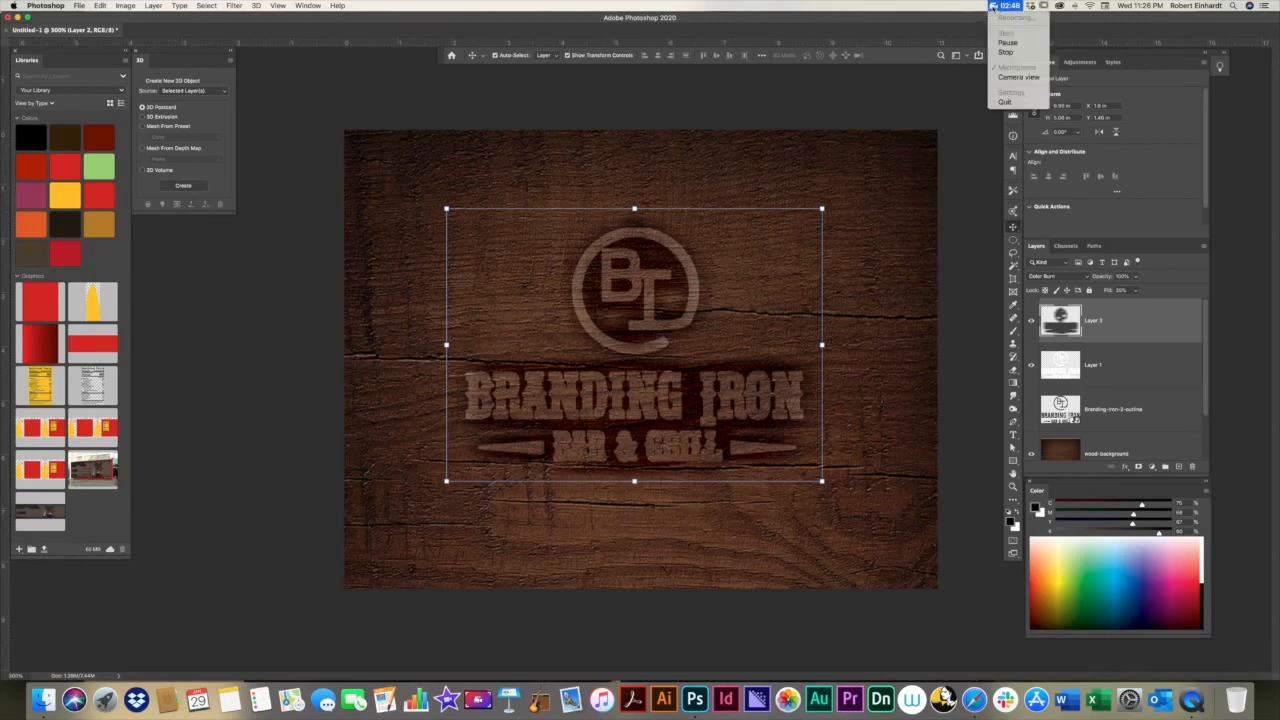
pyautogui.click(1005, 52)
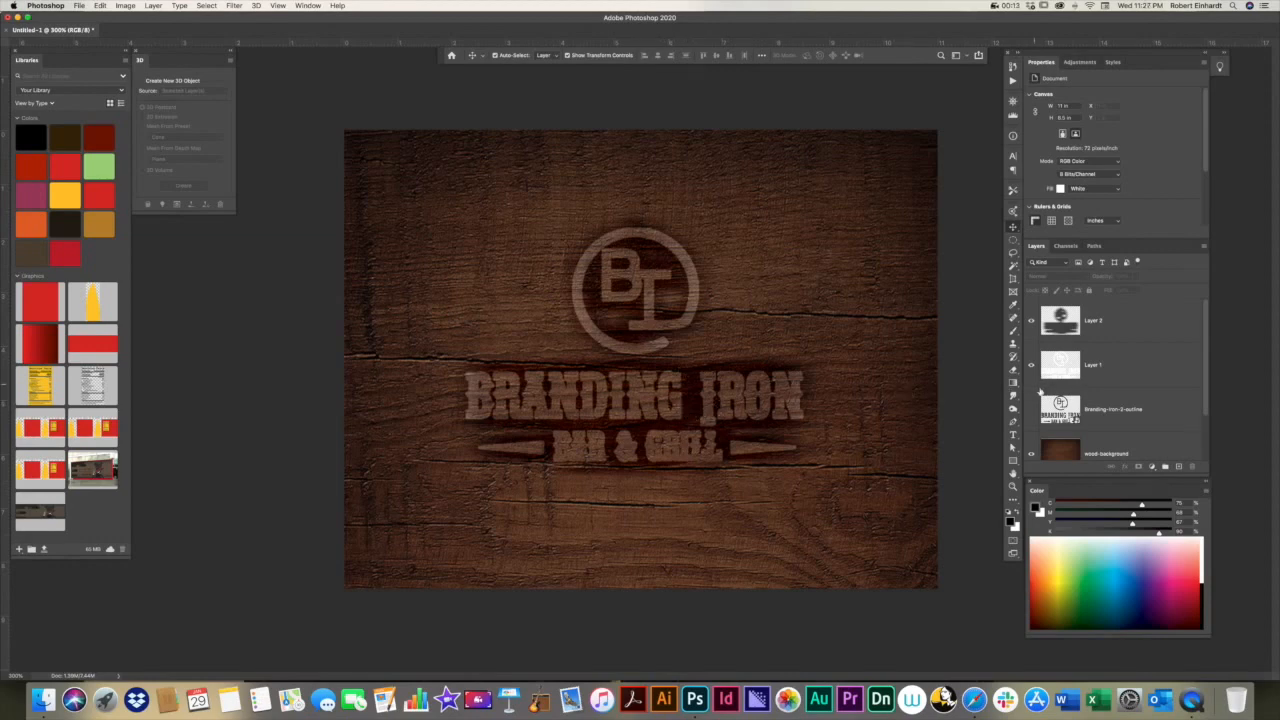
# Step: Add a Bevel & Emboss effect to Layer 1, compare the logo with and without it, and open the effect's settings
pyautogui.click(1100, 366)
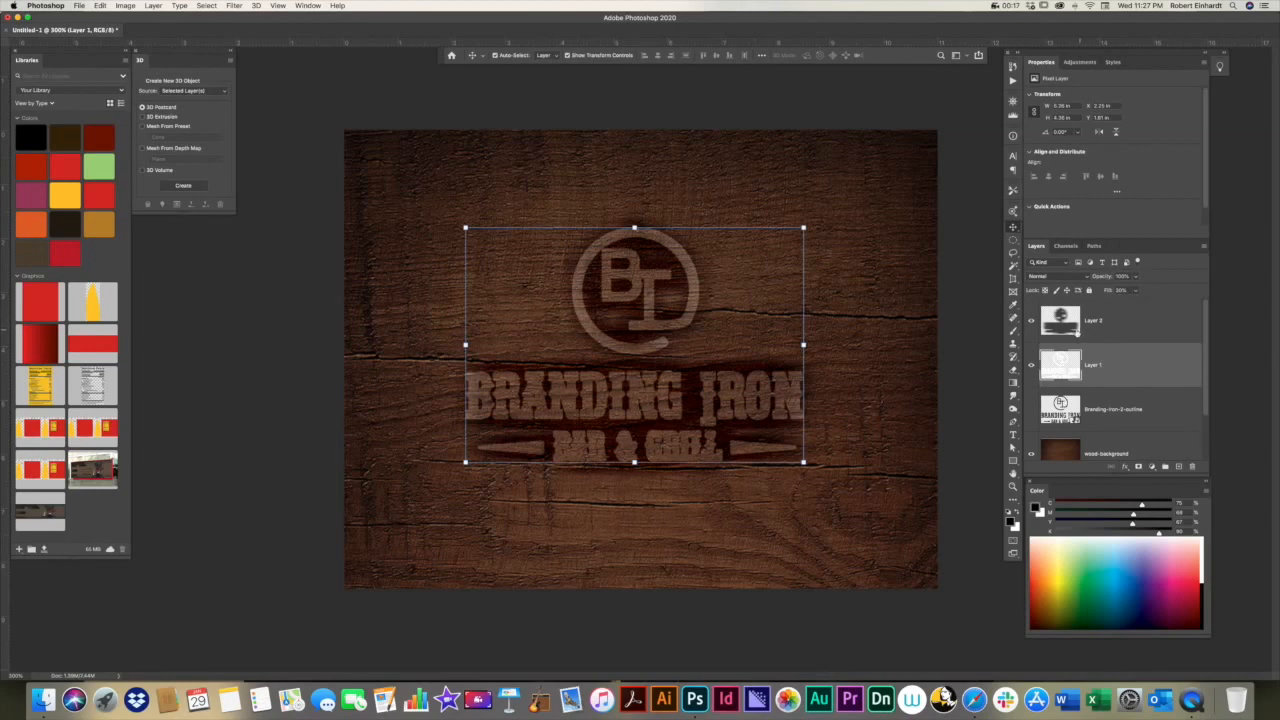
pyautogui.doubleClick(1143, 366)
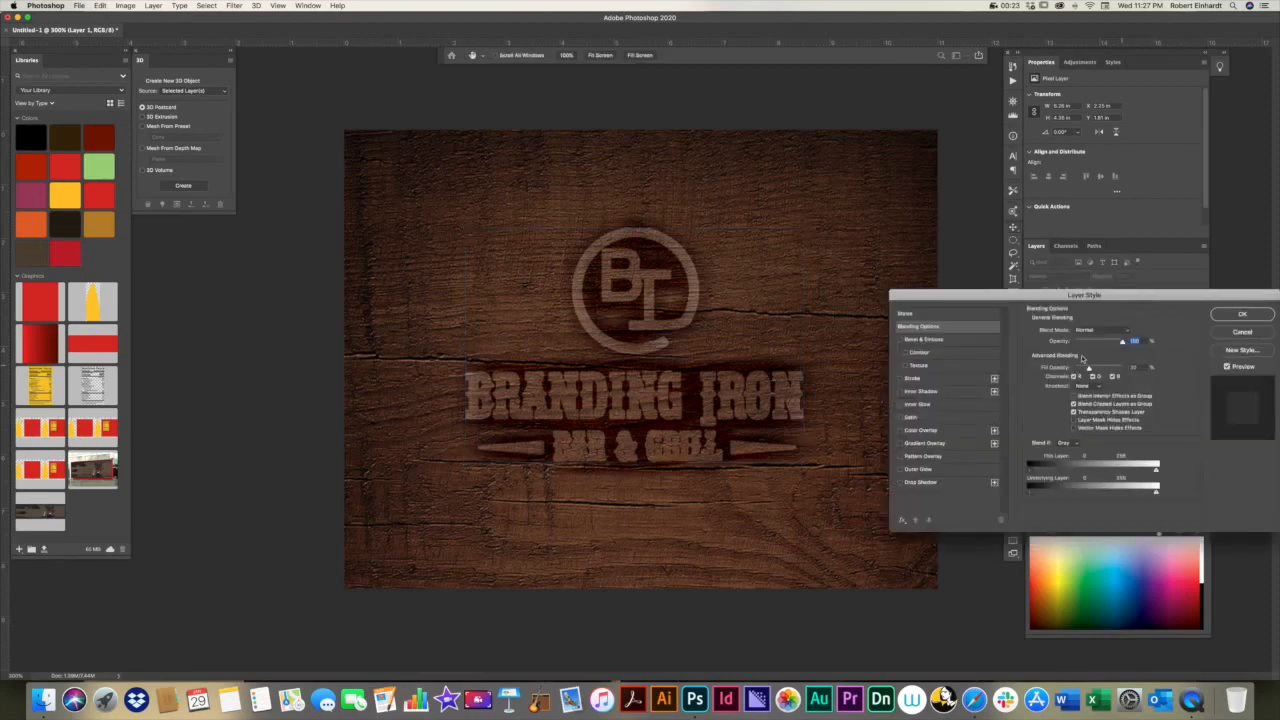
pyautogui.click(900, 340)
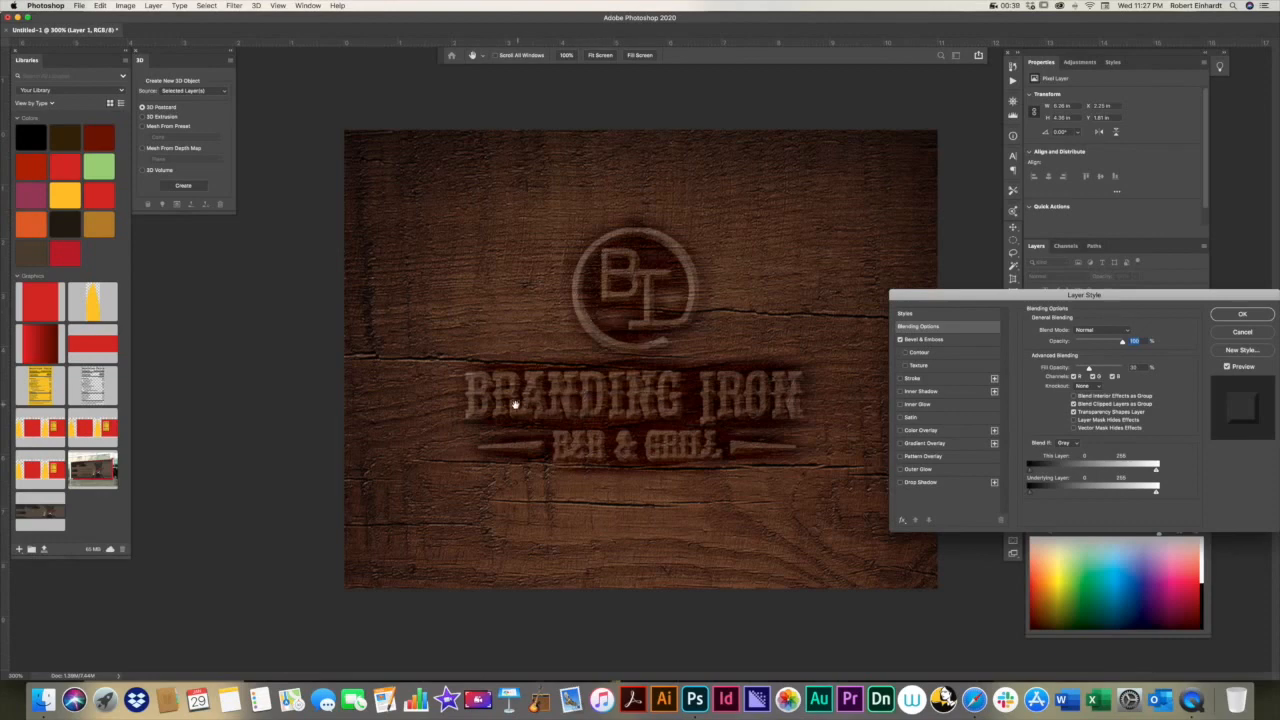
pyautogui.click(900, 340)
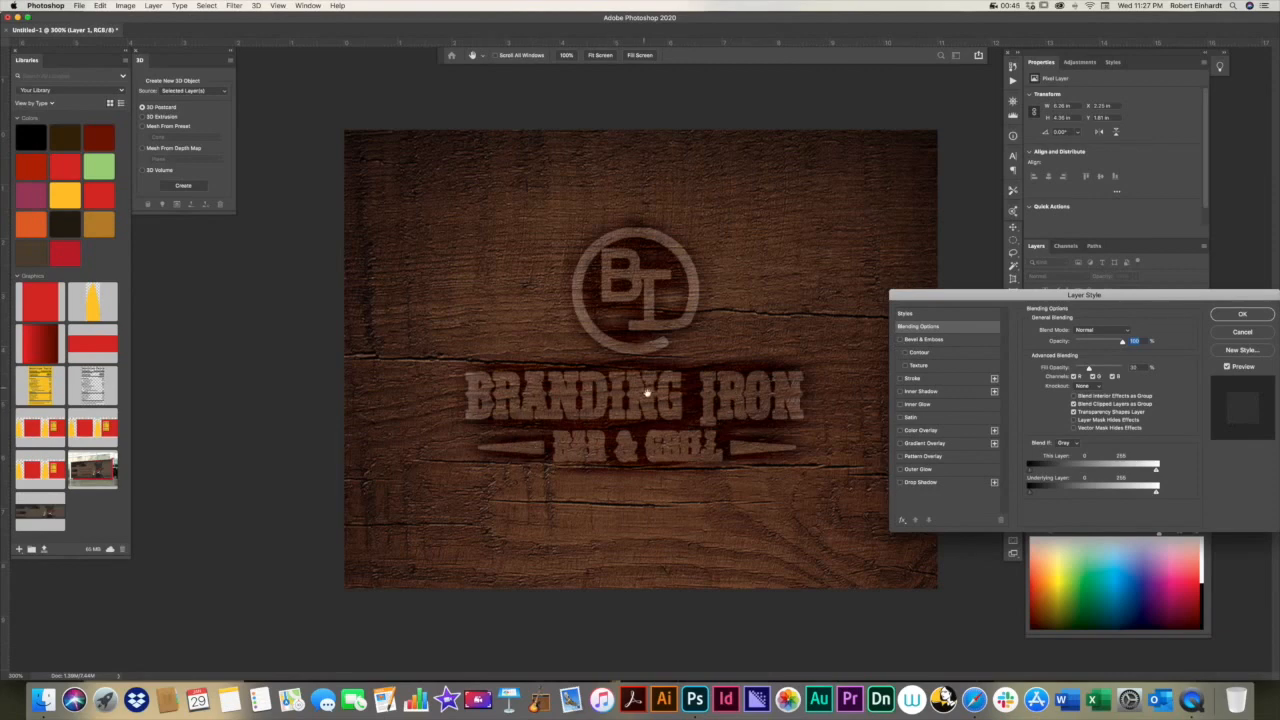
pyautogui.click(900, 340)
pyautogui.click(917, 341)
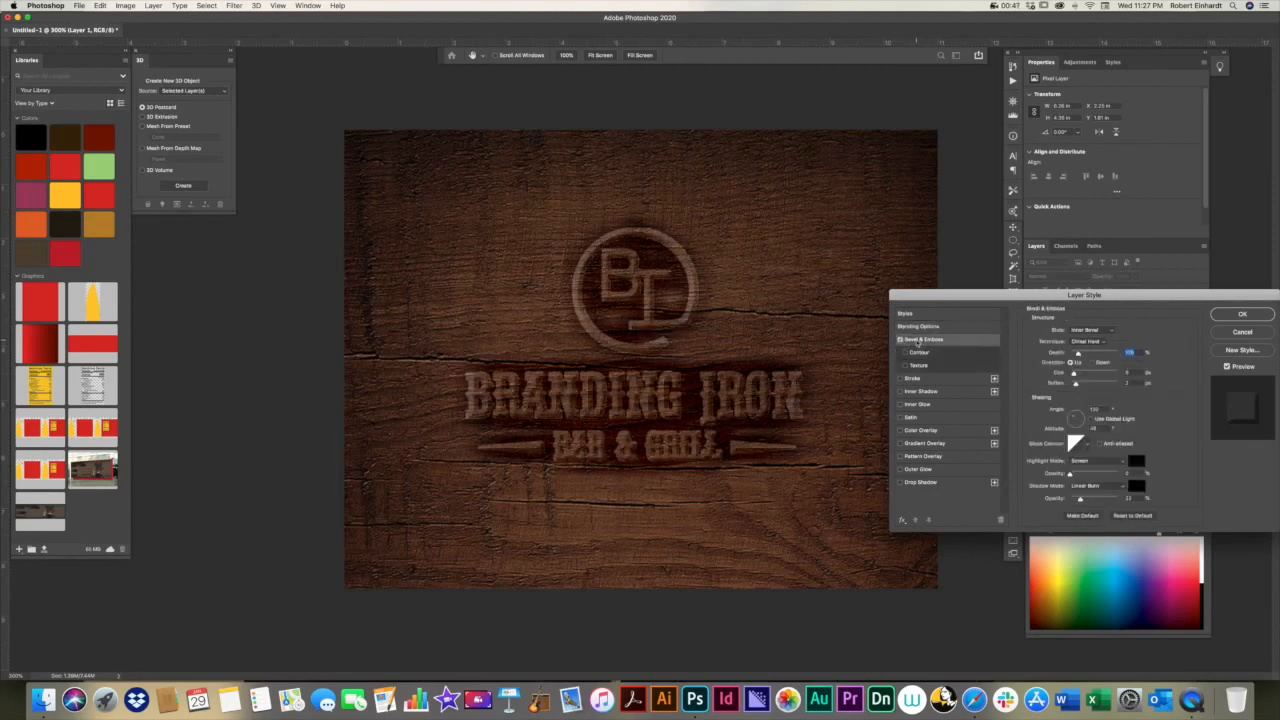
# Step: Set the bevel's technique to Smooth and its style to Outer Bevel
pyautogui.click(1106, 344)
pyautogui.click(1104, 342)
pyautogui.click(1104, 344)
pyautogui.click(1086, 333)
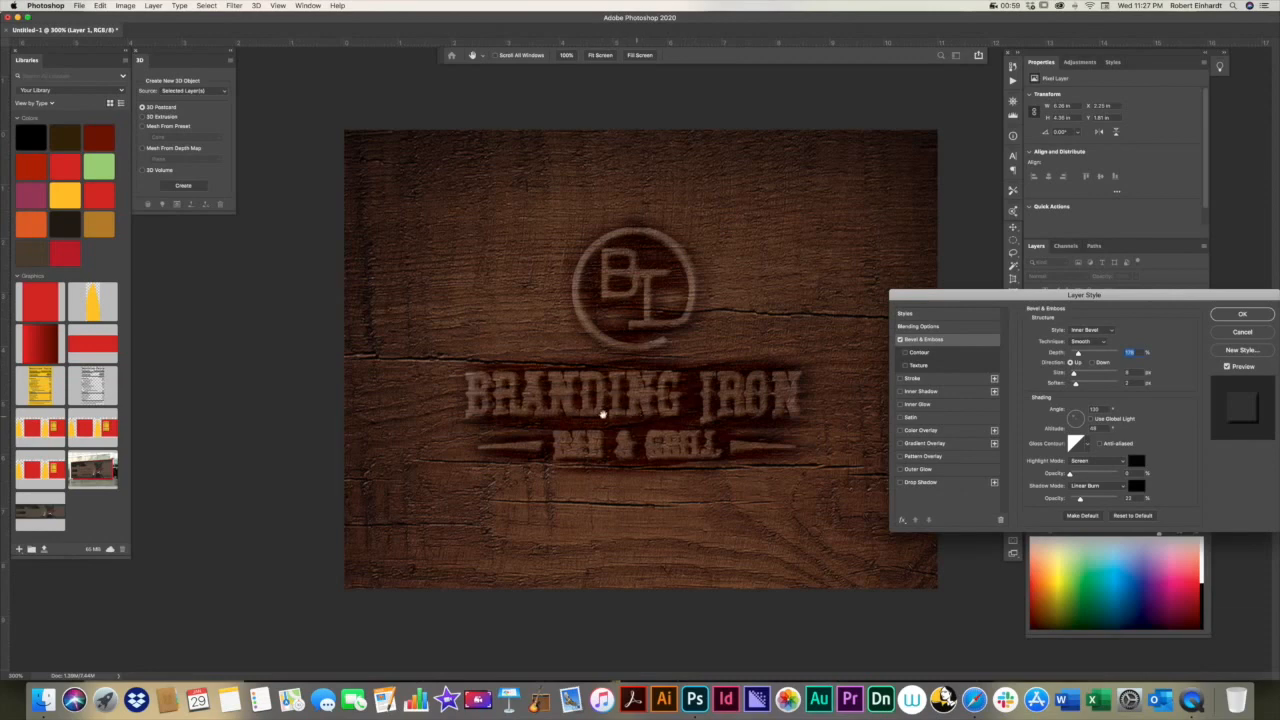
pyautogui.click(1112, 333)
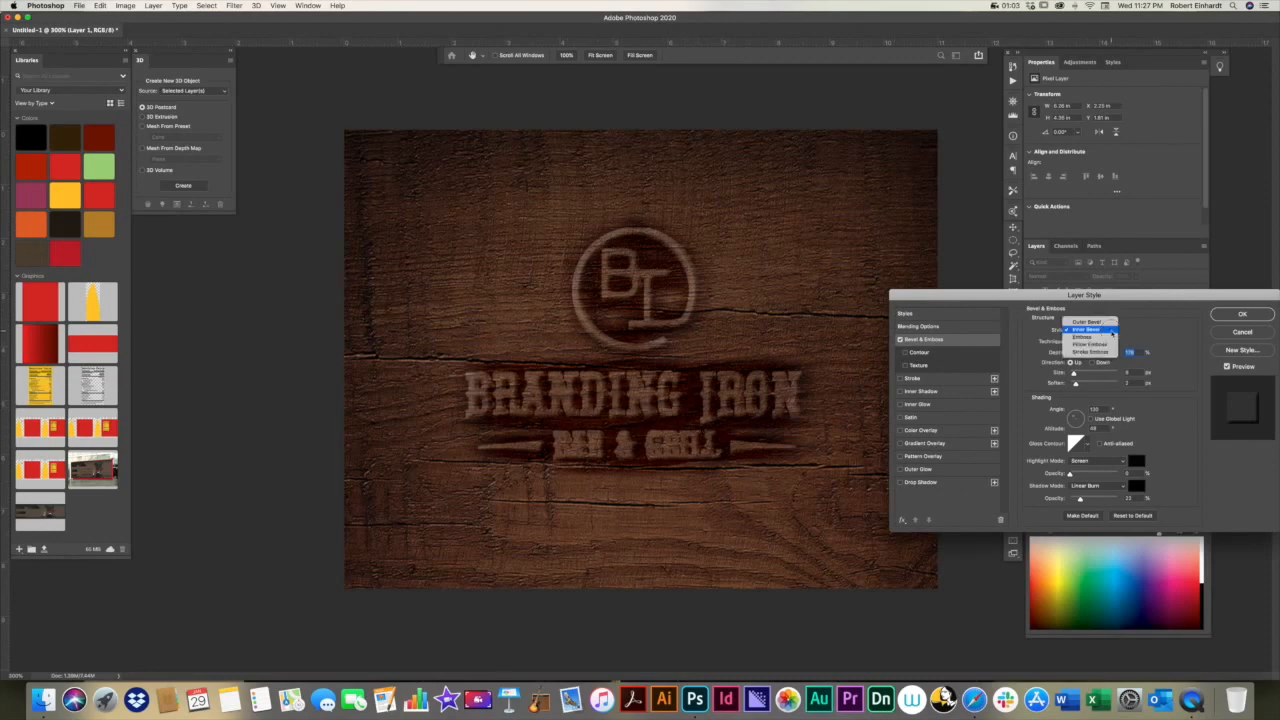
pyautogui.click(1097, 322)
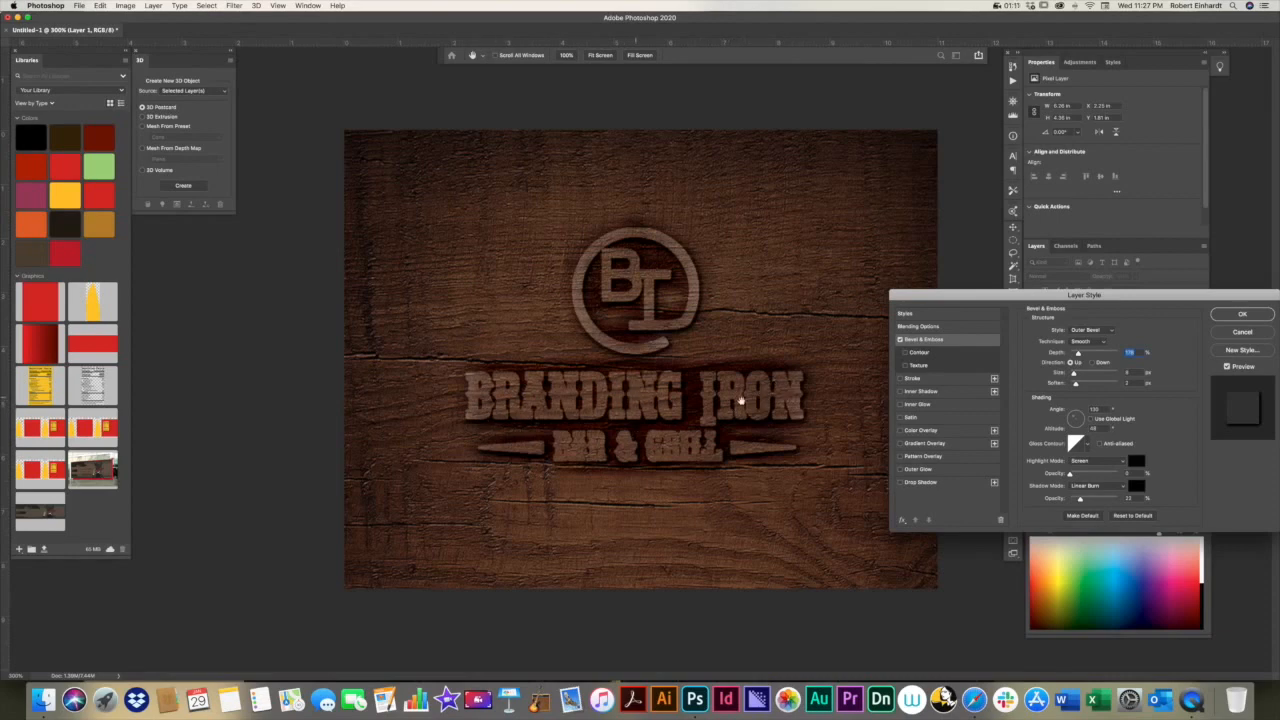
# Step: Increase the bevel's depth slightly and compare the shading with Use Global Light on and off, leaving it off
pyautogui.moveTo(1086, 355)
pyautogui.mouseDown()
pyautogui.moveTo(1100, 355)
pyautogui.moveTo(1080, 354)
pyautogui.mouseUp()
pyautogui.click(1091, 420)
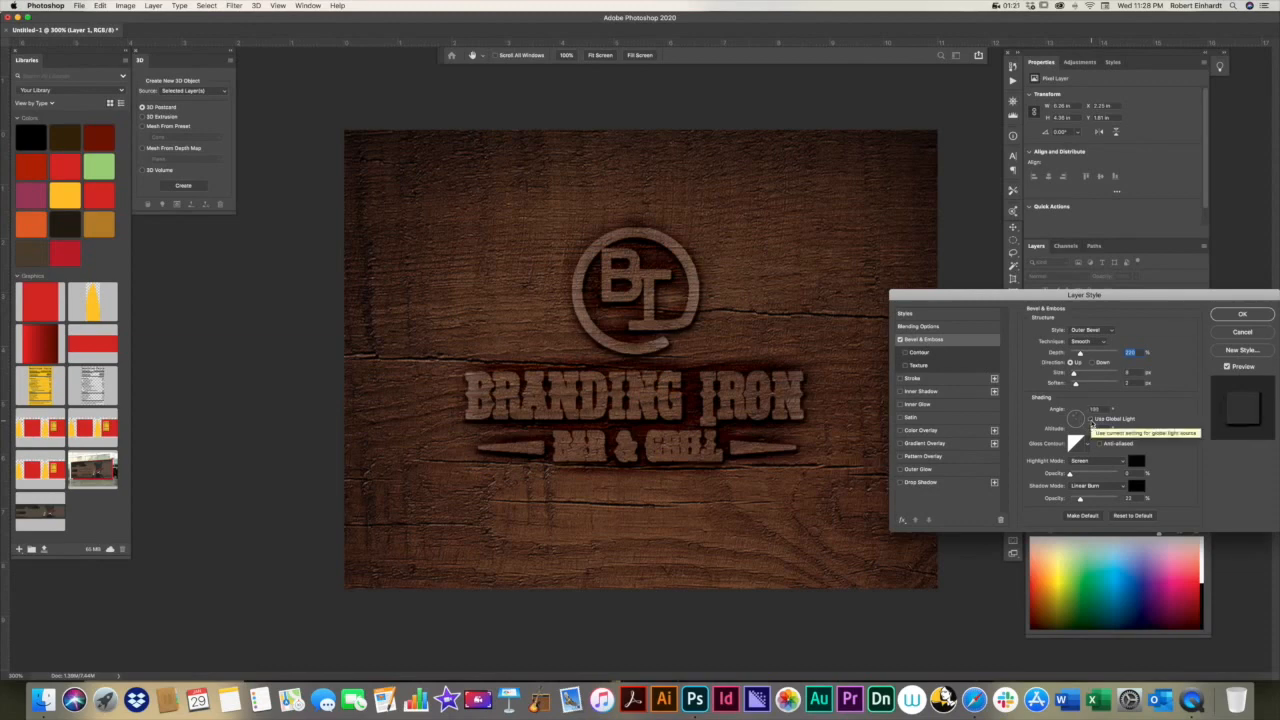
pyautogui.click(1091, 421)
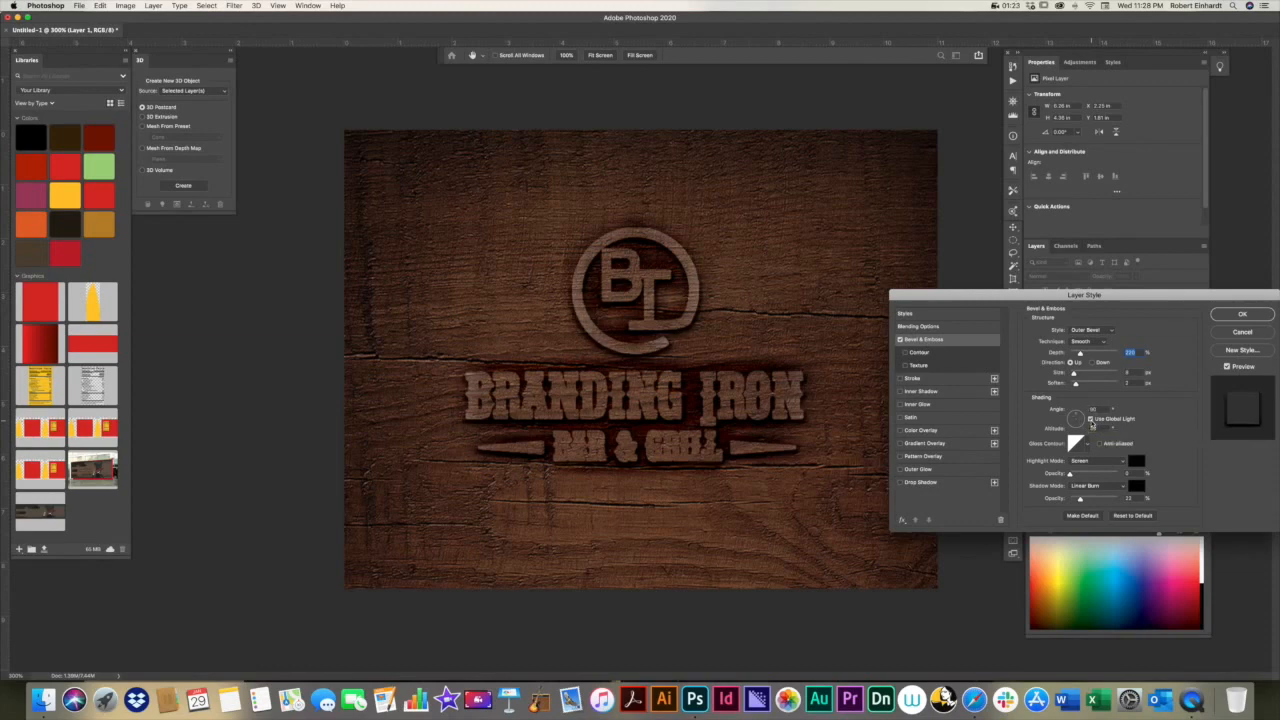
pyautogui.click(1091, 420)
pyautogui.click(1091, 420)
pyautogui.click(1091, 420)
pyautogui.click(1091, 420)
pyautogui.click(1091, 420)
# Step: Try Normal and Color Burn as the bevel's shadow mode and return it to Linear Burn
pyautogui.click(1121, 489)
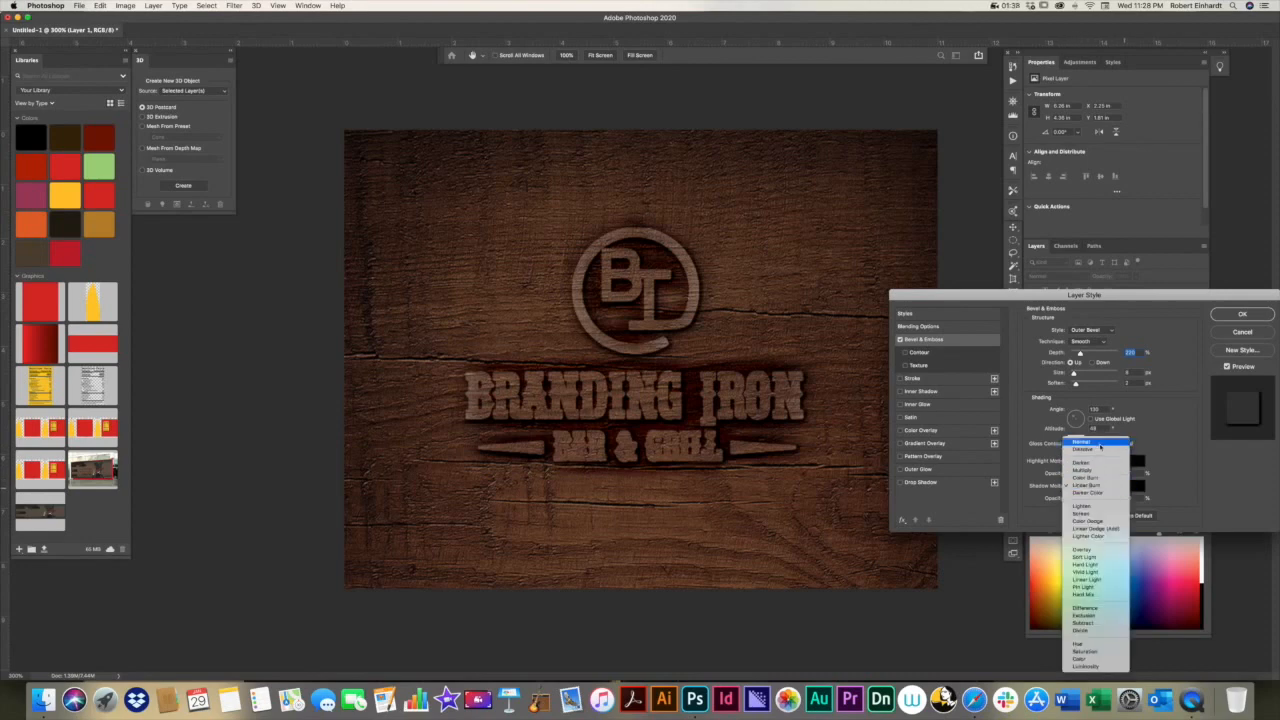
pyautogui.click(1100, 444)
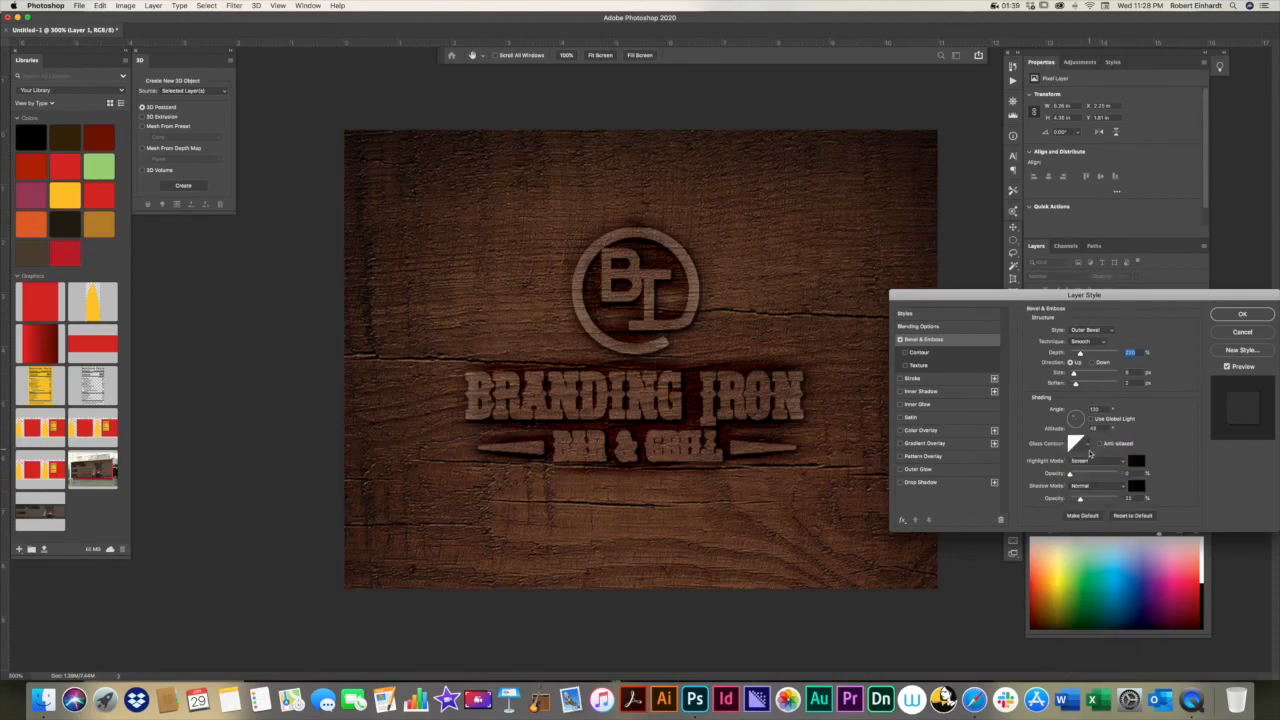
pyautogui.click(1121, 487)
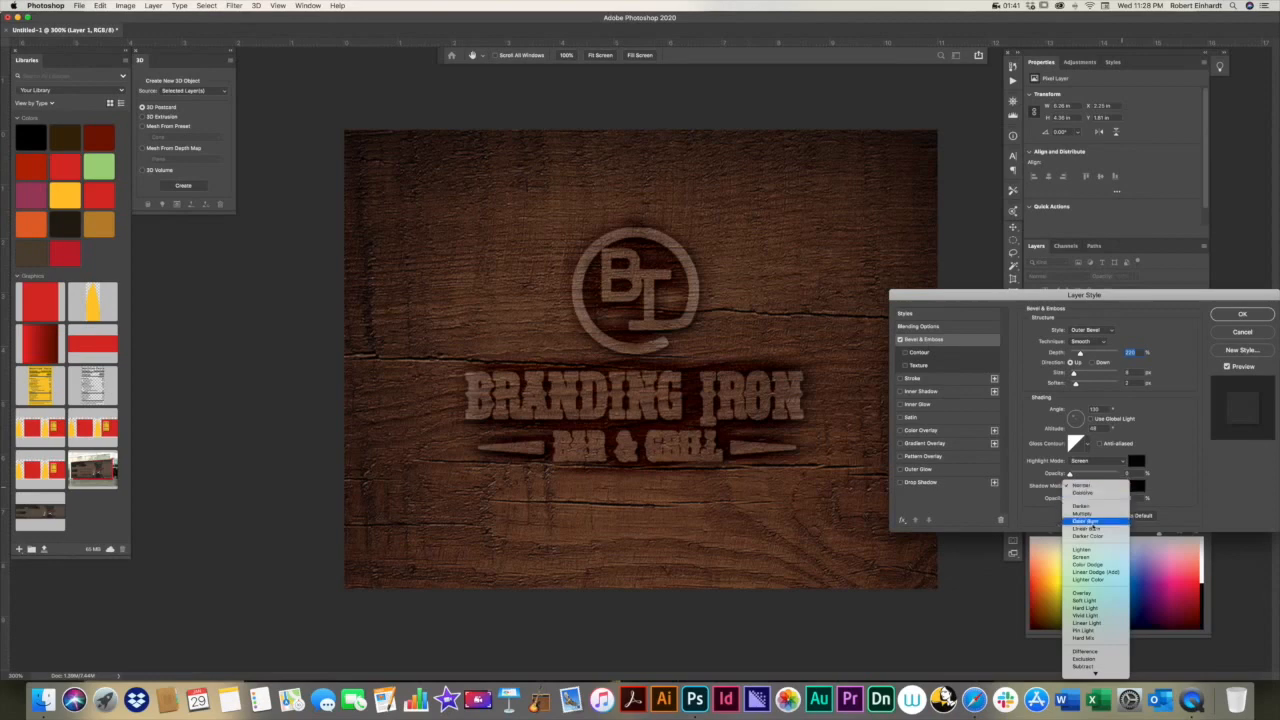
pyautogui.click(1094, 522)
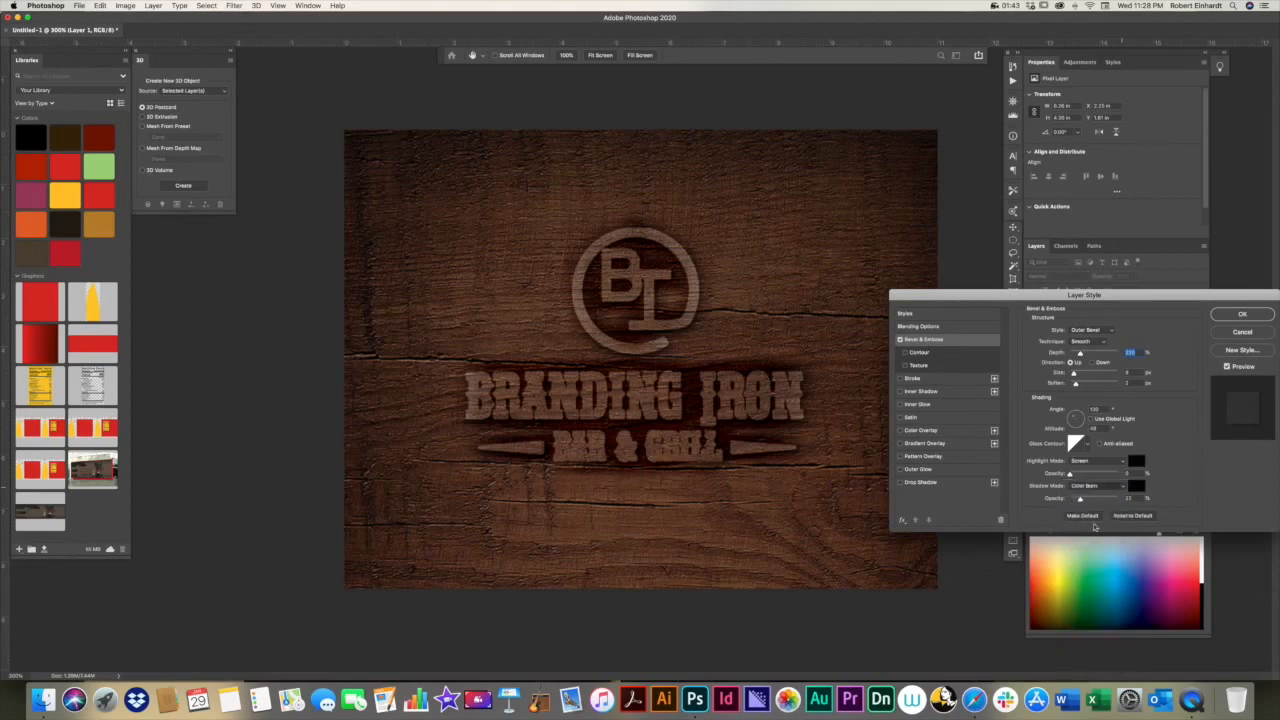
pyautogui.click(1124, 489)
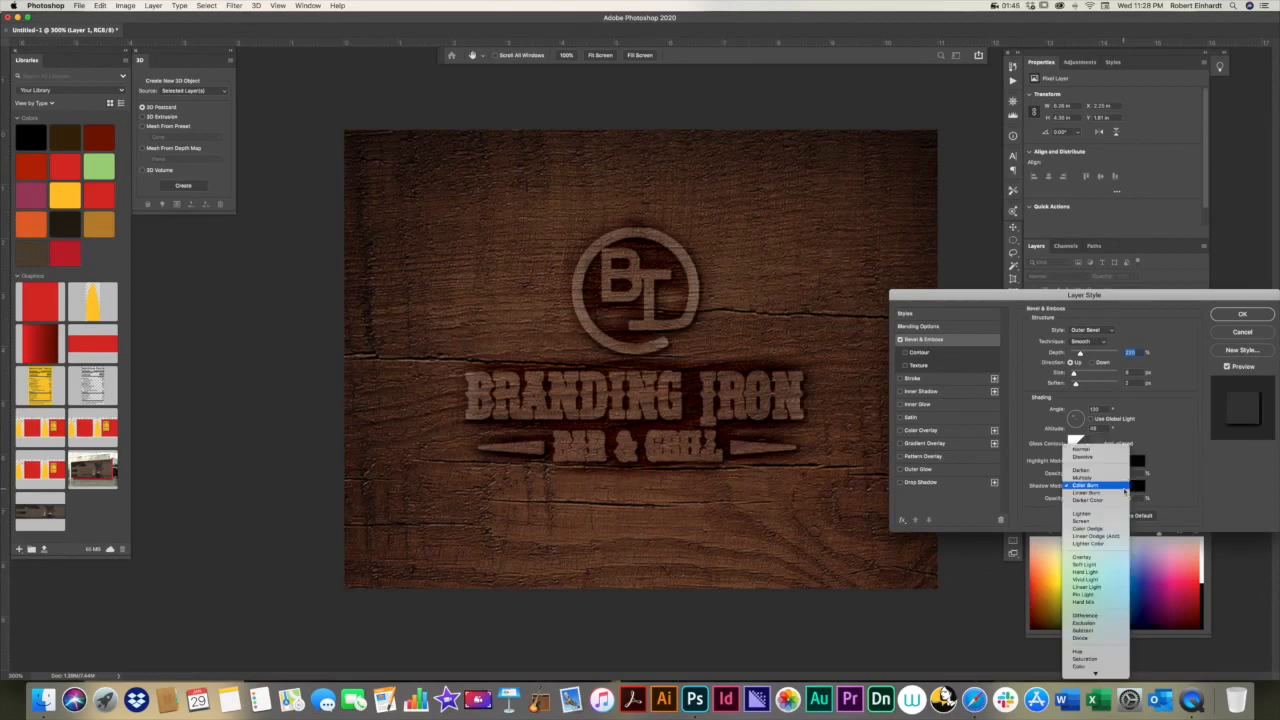
pyautogui.click(1103, 497)
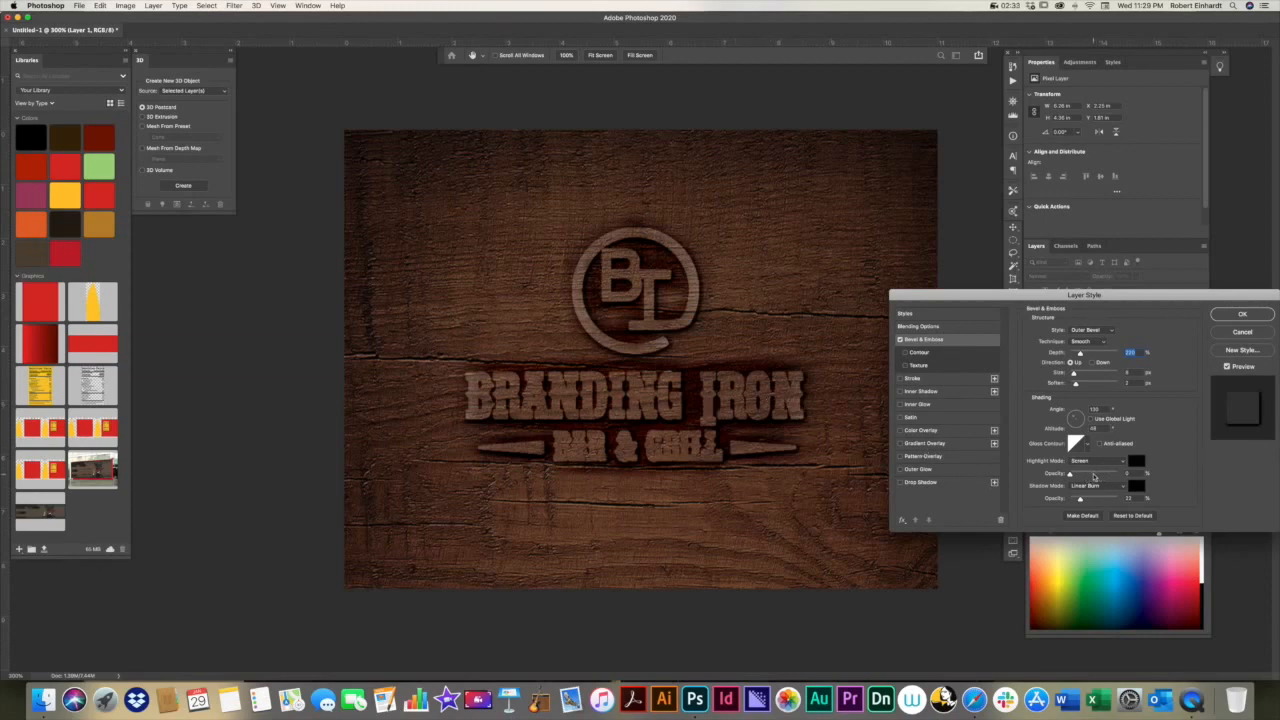
# Step: Try Linear Burn as the bevel's highlight mode, set it to Normal, and keep the shadow mode at Linear Burn
pyautogui.moveTo(1077, 476); pyautogui.dragTo(1110, 477)
pyautogui.click(1100, 461)
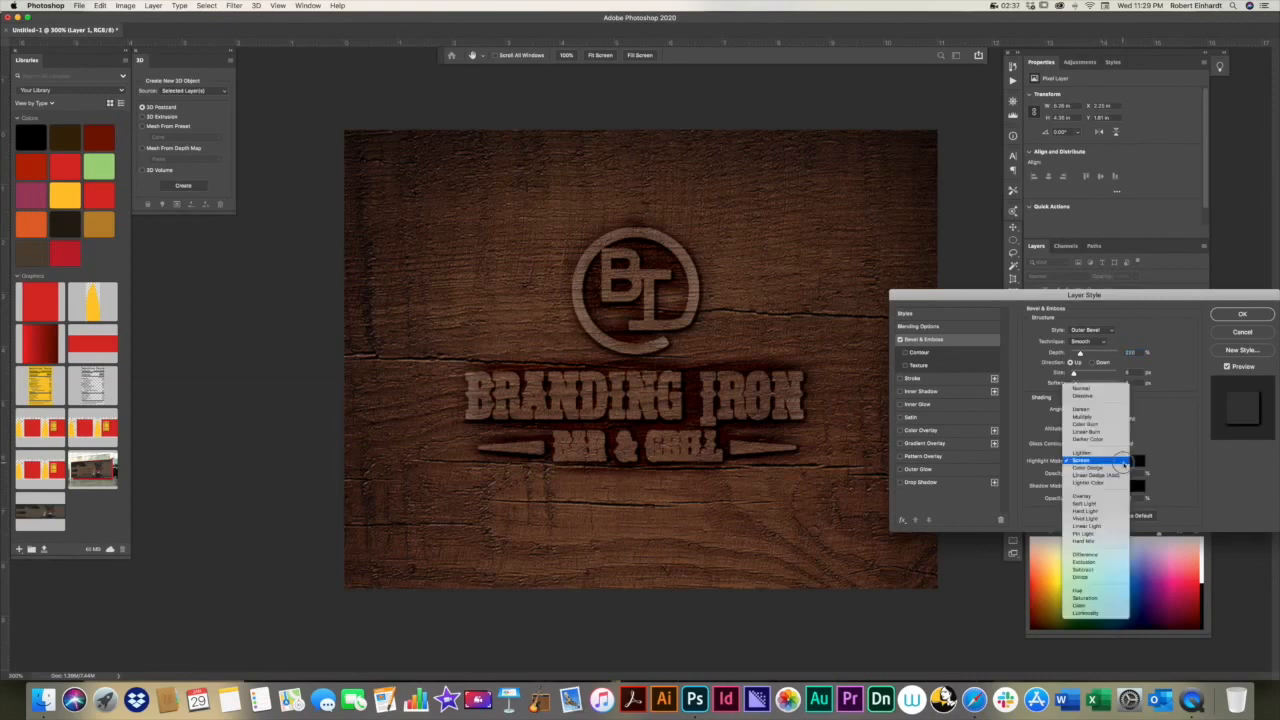
pyautogui.click(1087, 430)
pyautogui.click(1112, 460)
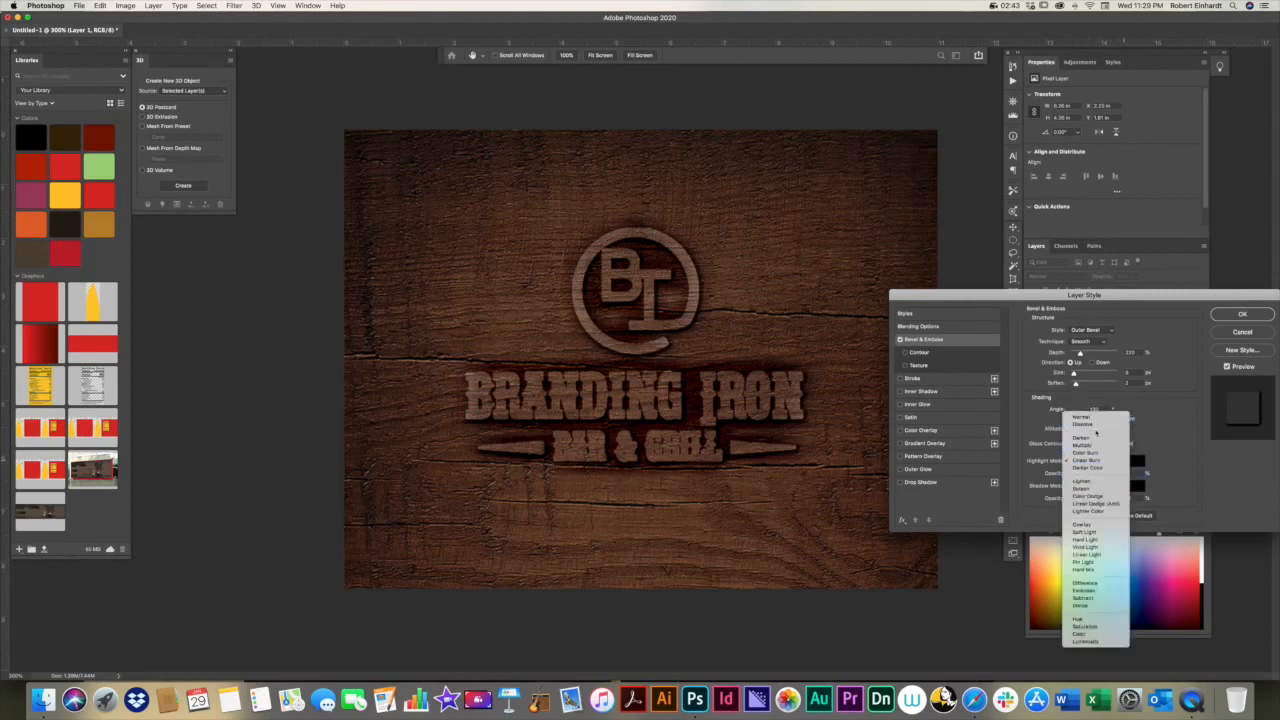
pyautogui.click(1093, 419)
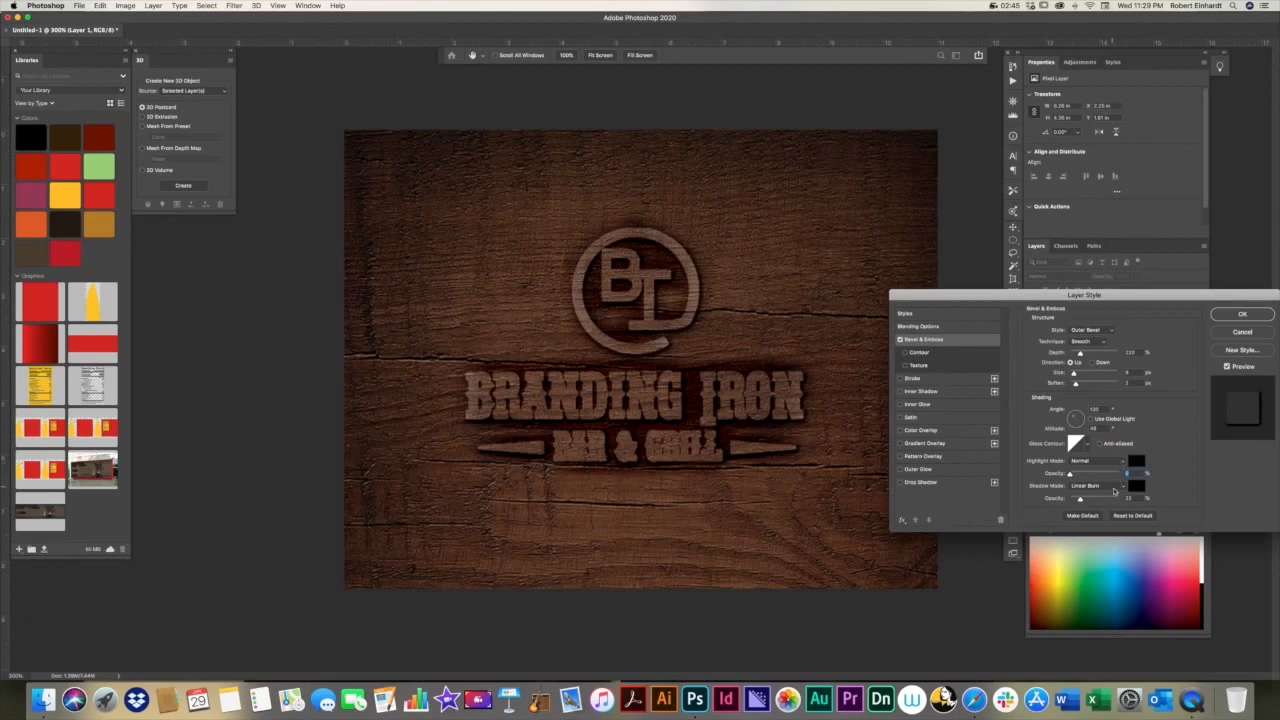
pyautogui.click(1121, 488)
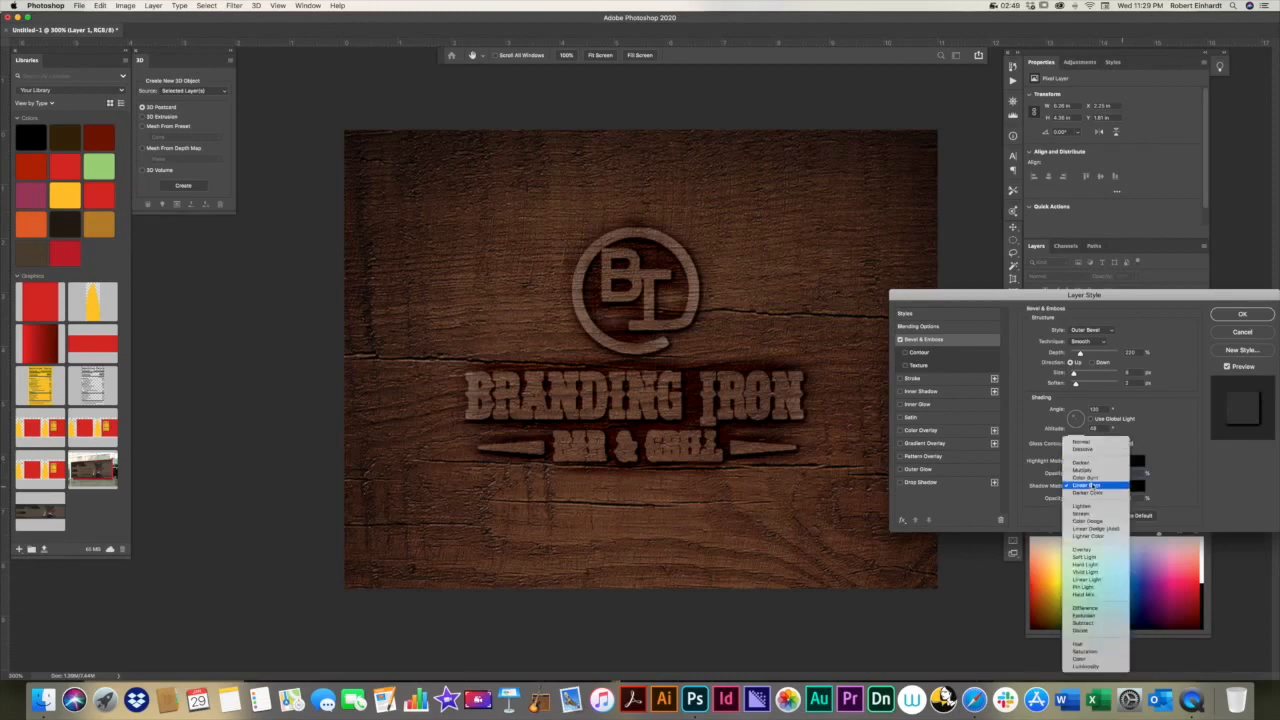
pyautogui.click(1088, 485)
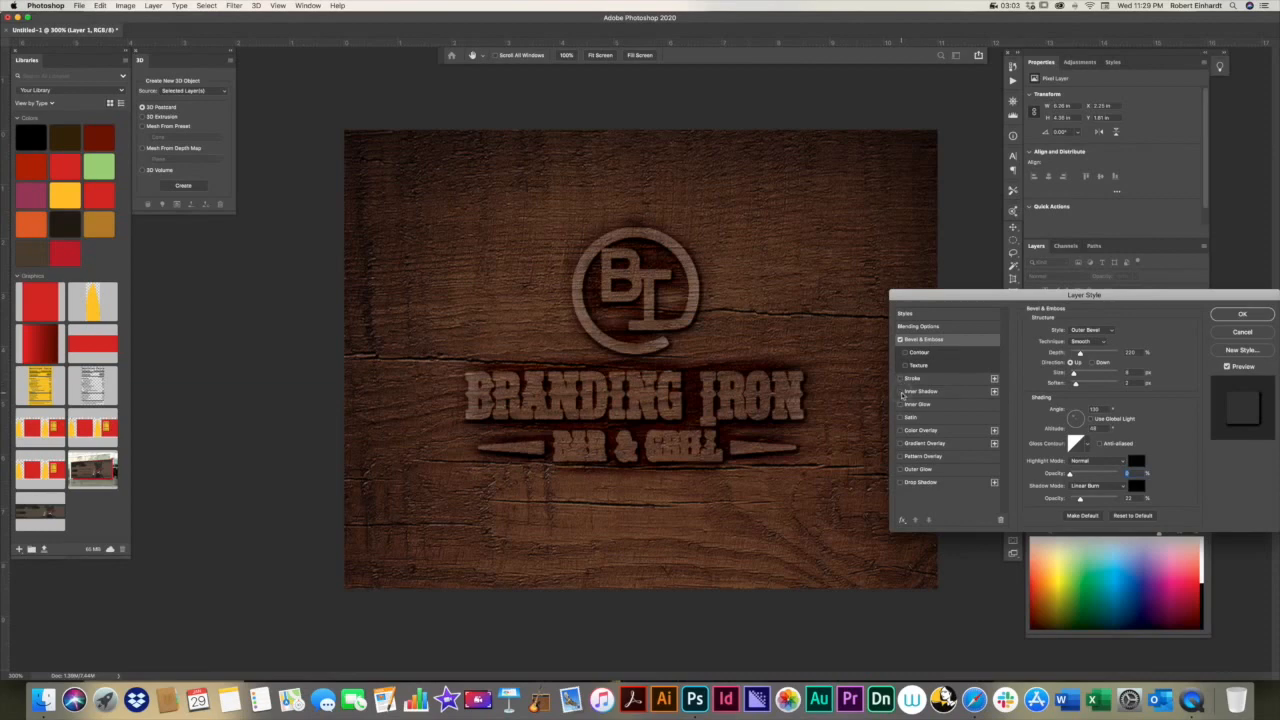
# Step: Add an Inner Shadow effect to Layer 1, test stronger opacities, and reduce its opacity to a very low value
pyautogui.click(901, 392)
pyautogui.click(921, 393)
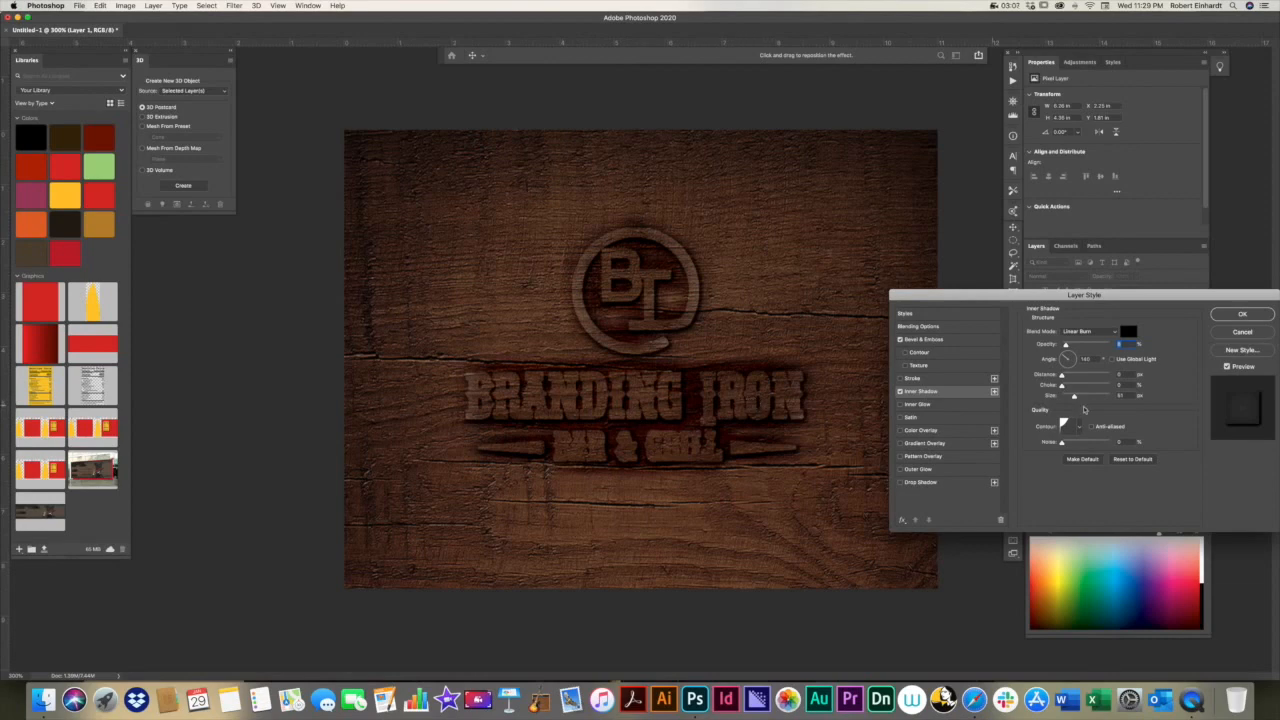
pyautogui.moveTo(1065, 344); pyautogui.dragTo(1076, 345)
pyautogui.moveTo(1074, 346); pyautogui.dragTo(1071, 346)
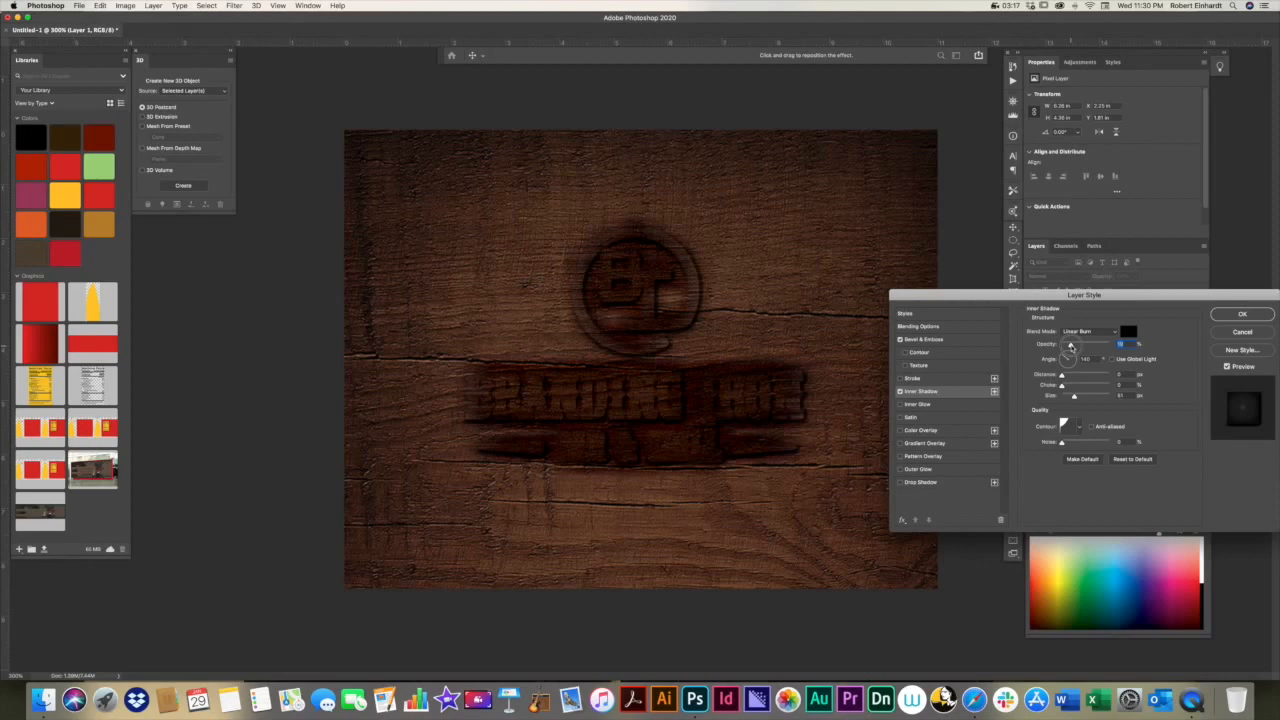
pyautogui.moveTo(1070, 346); pyautogui.dragTo(1062, 346)
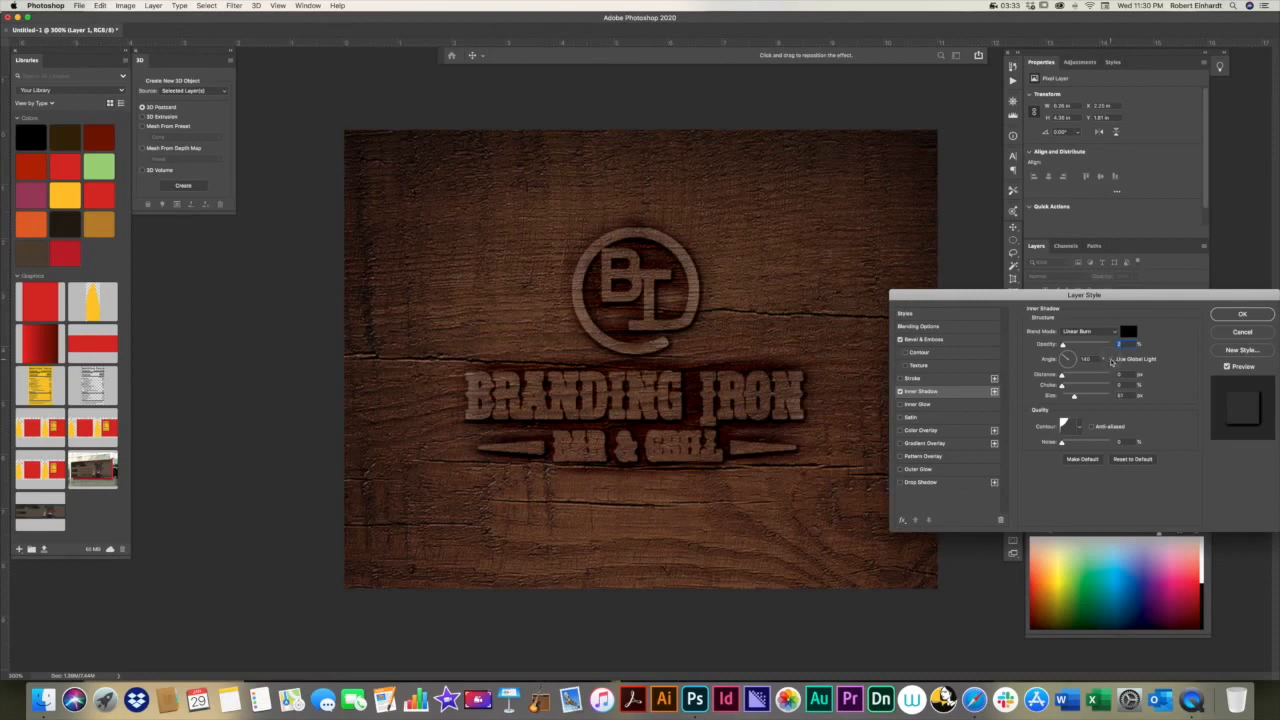
# Step: Turn on Use Global Light for the inner shadow, adjust its angle, and lower its opacity to the minimum
pyautogui.click(1112, 360)
pyautogui.click(1065, 358)
pyautogui.moveTo(1063, 345)
pyautogui.mouseDown()
pyautogui.moveTo(1074, 347)
pyautogui.moveTo(1060, 347)
pyautogui.mouseUp()
# Step: Try Color Burn and Normal among other blend modes for the inner shadow and return it to Linear Burn
pyautogui.click(1088, 331)
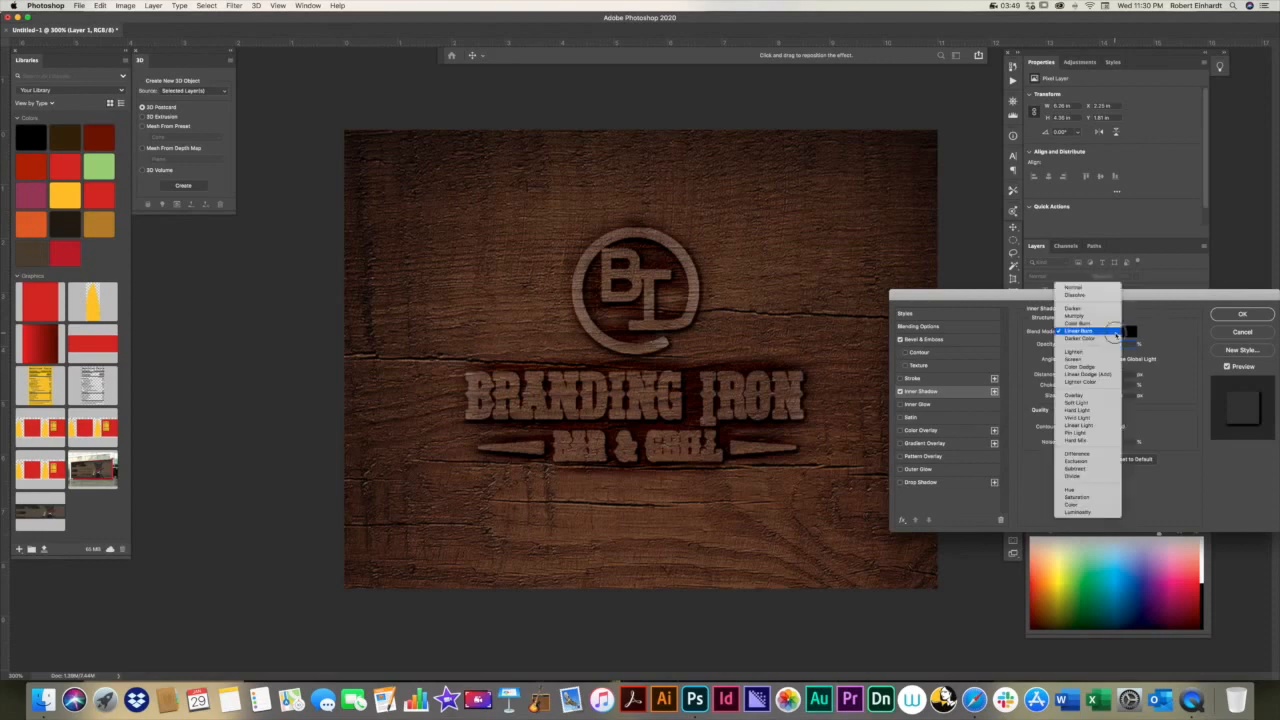
pyautogui.click(1079, 325)
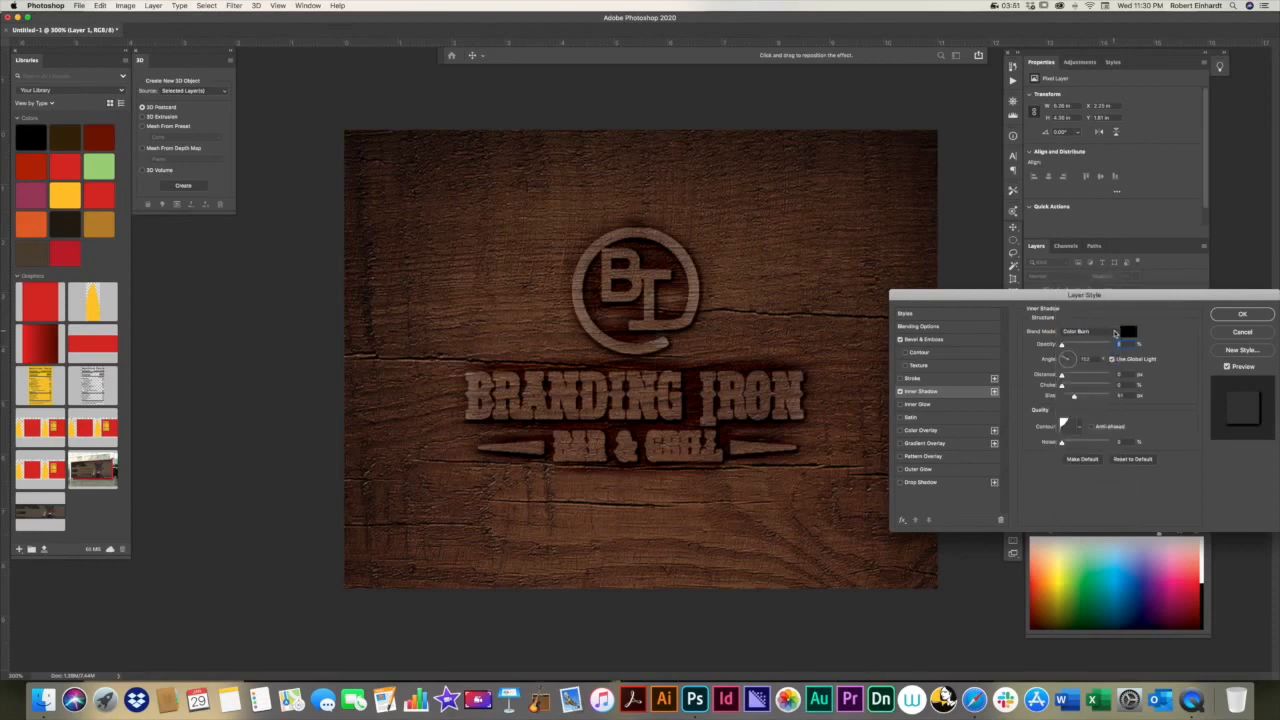
pyautogui.click(1115, 332)
pyautogui.click(1097, 340)
pyautogui.click(1114, 336)
pyautogui.click(1108, 288)
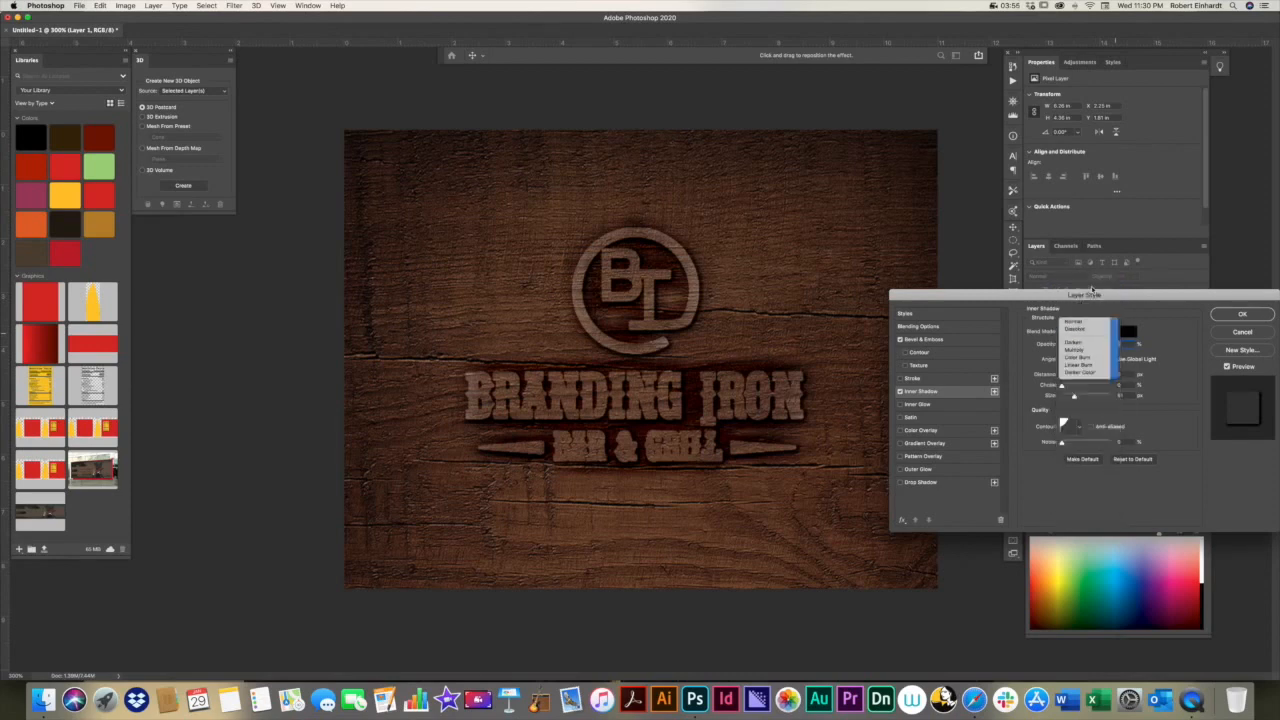
pyautogui.click(1116, 332)
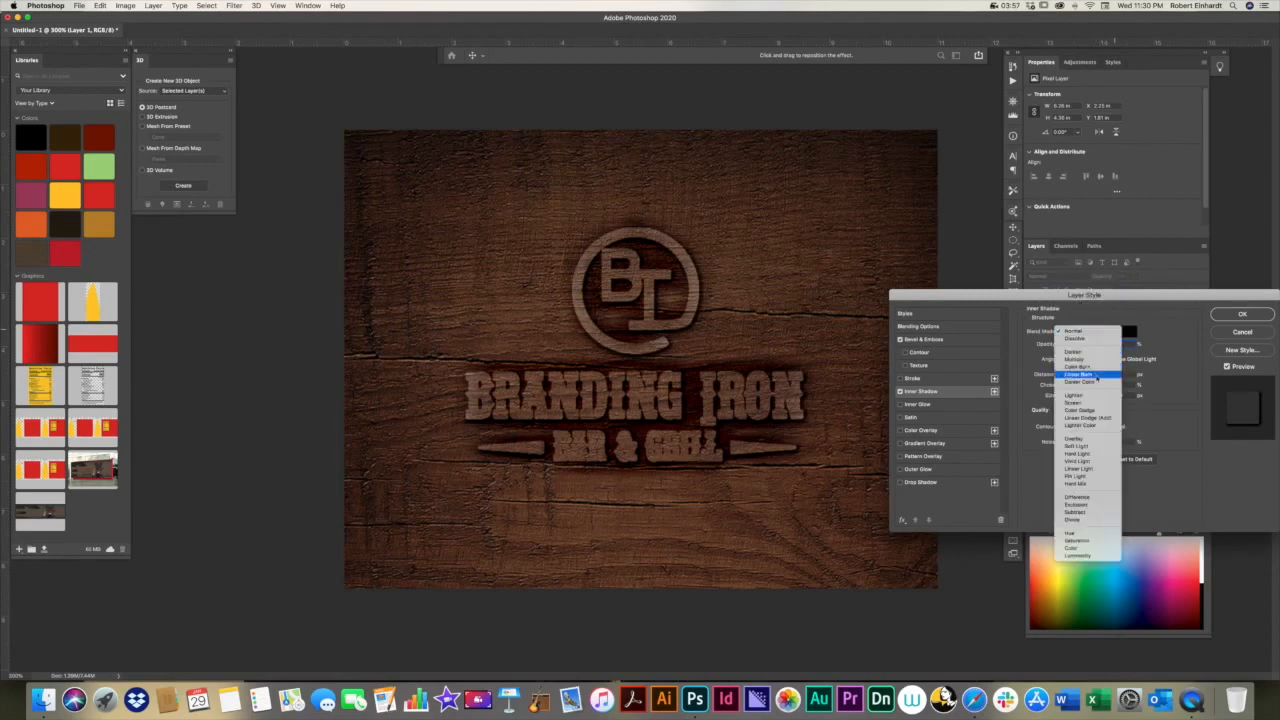
pyautogui.click(1084, 374)
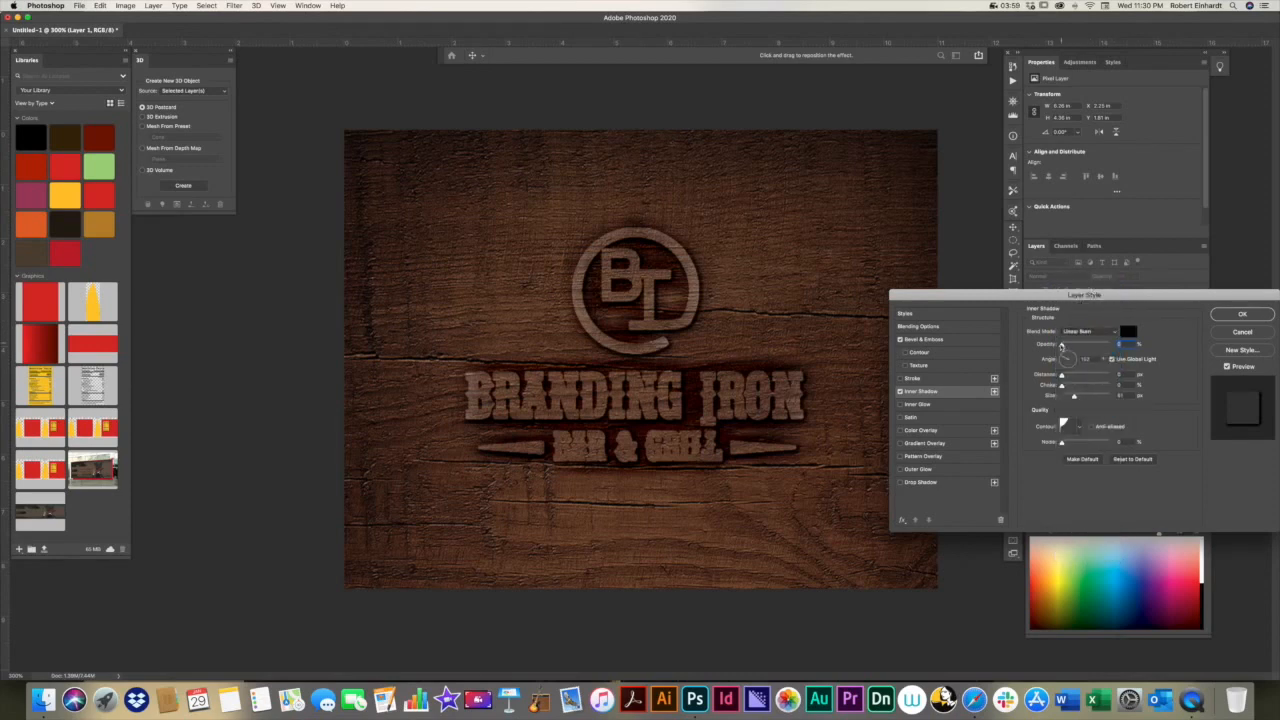
# Step: Raise the inner shadow's opacity slightly, apply the layer effects, and deselect the layer
pyautogui.moveTo(1063, 345)
pyautogui.mouseDown()
pyautogui.moveTo(1095, 345)
pyautogui.moveTo(1065, 347)
pyautogui.mouseUp()
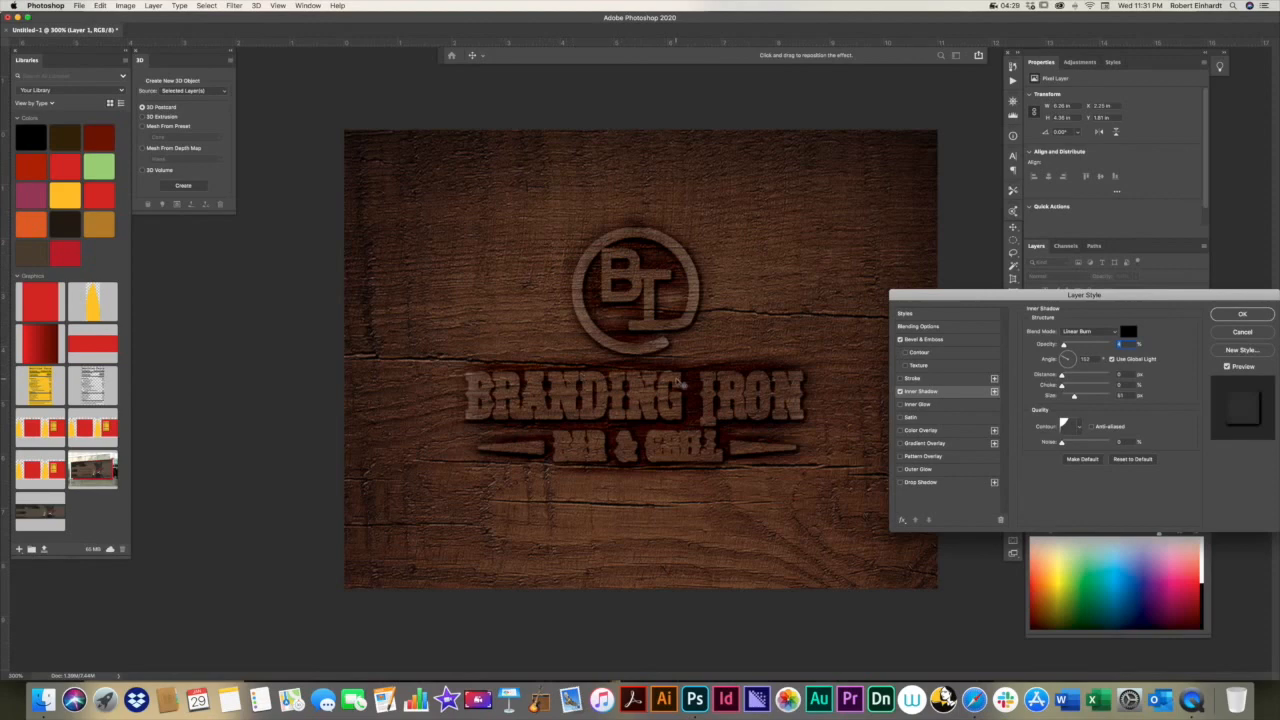
pyautogui.click(1242, 315)
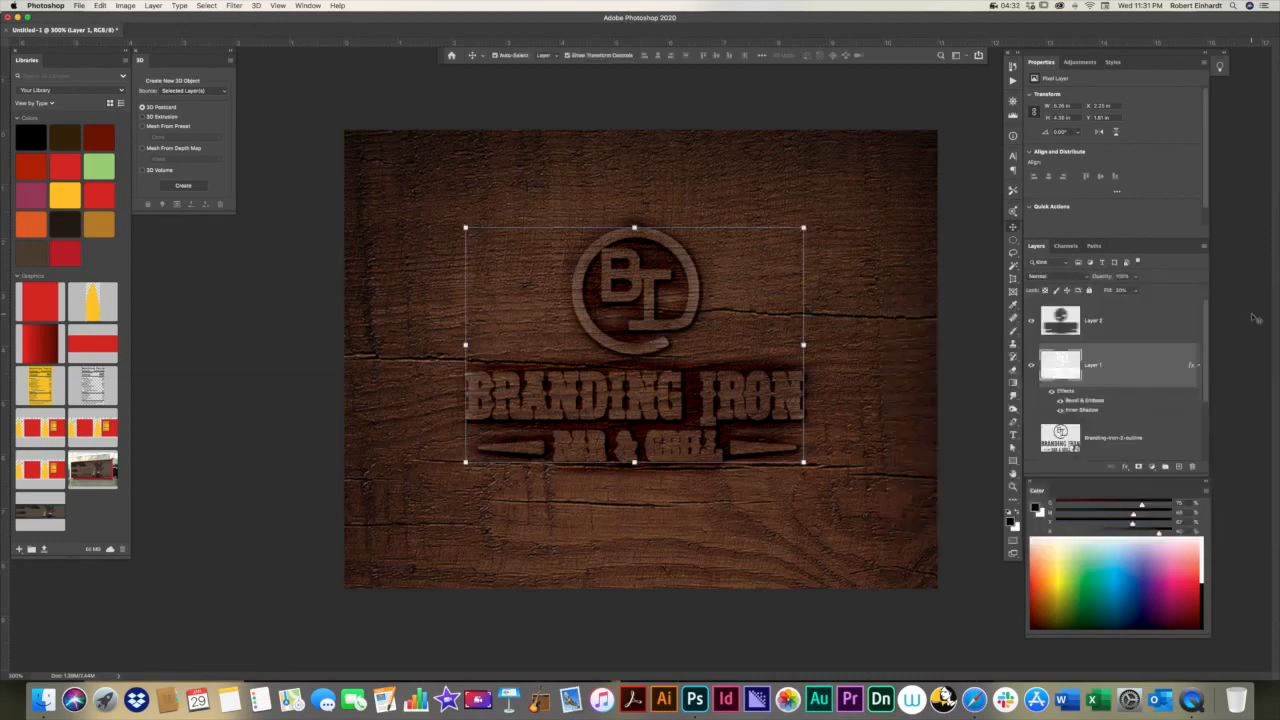
pyautogui.click(966, 380)
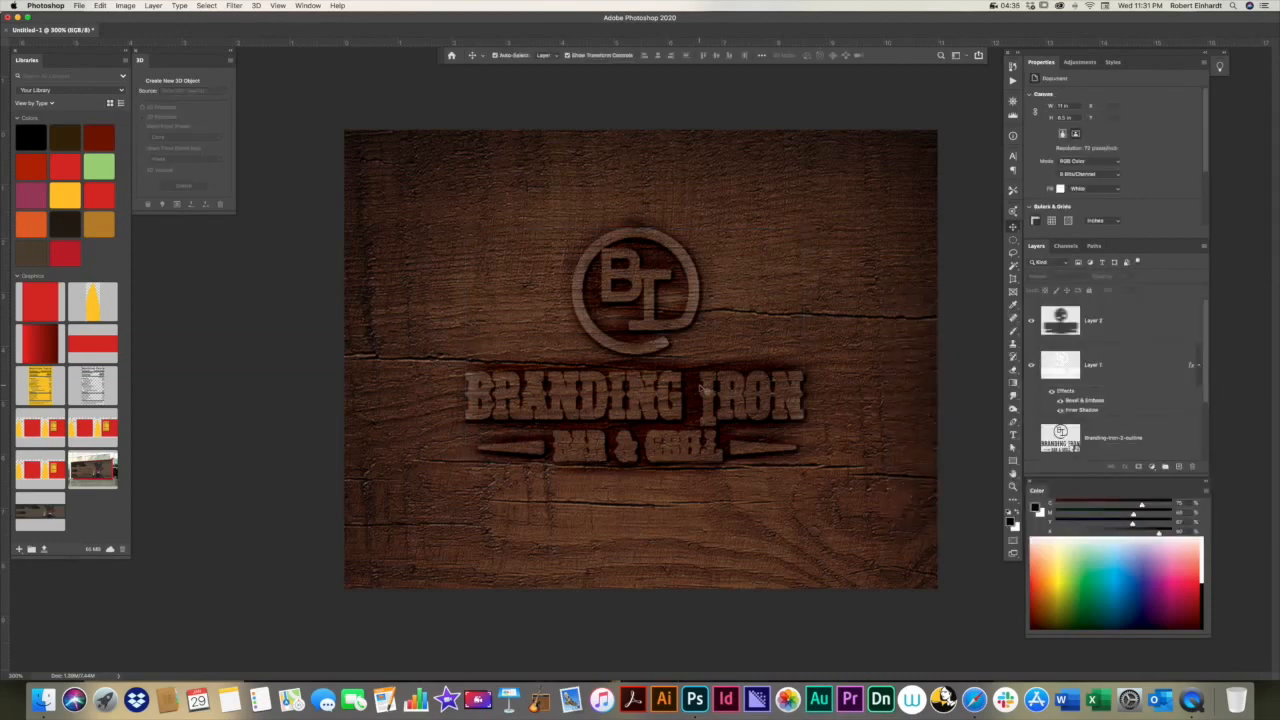